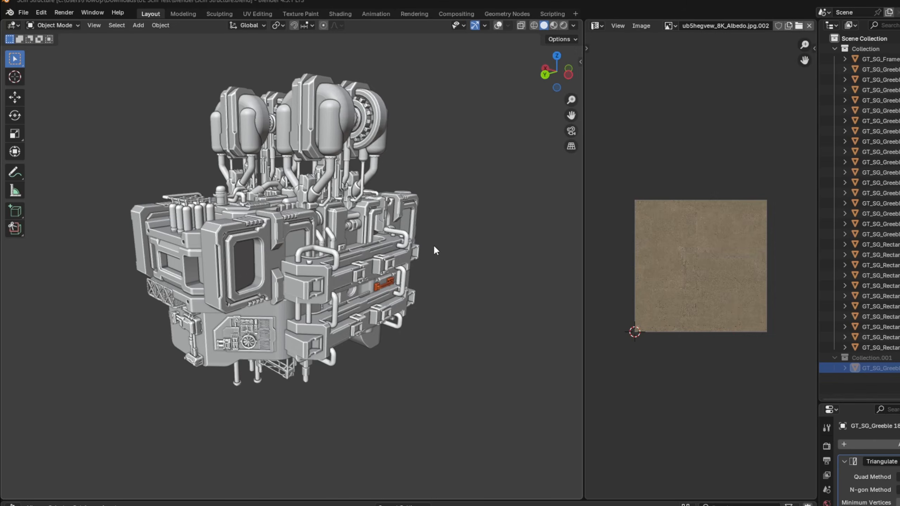
middle_click_drag(434, 247, 365, 242)
left_click(366, 241)
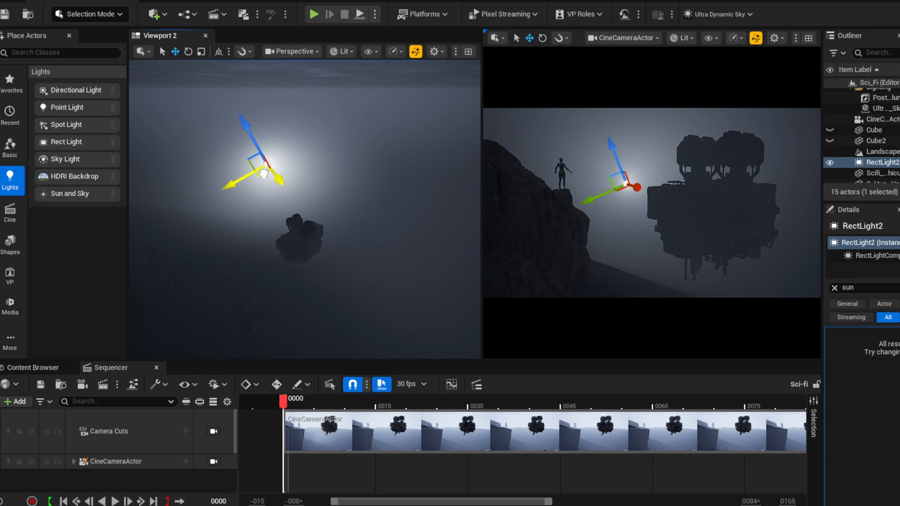
left_click_drag(305, 159, 234, 208)
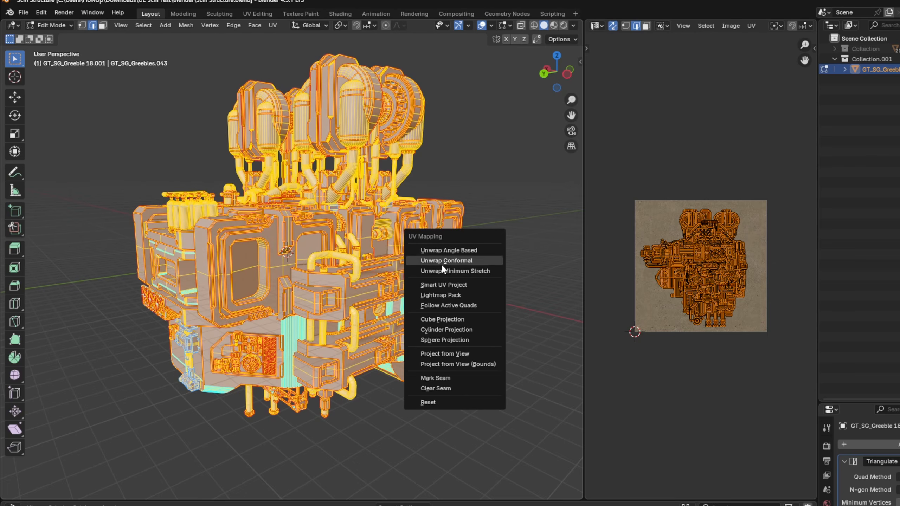
- UV-unwrap the whole sci-fi structure with Cube Projection
left_click(447, 318)
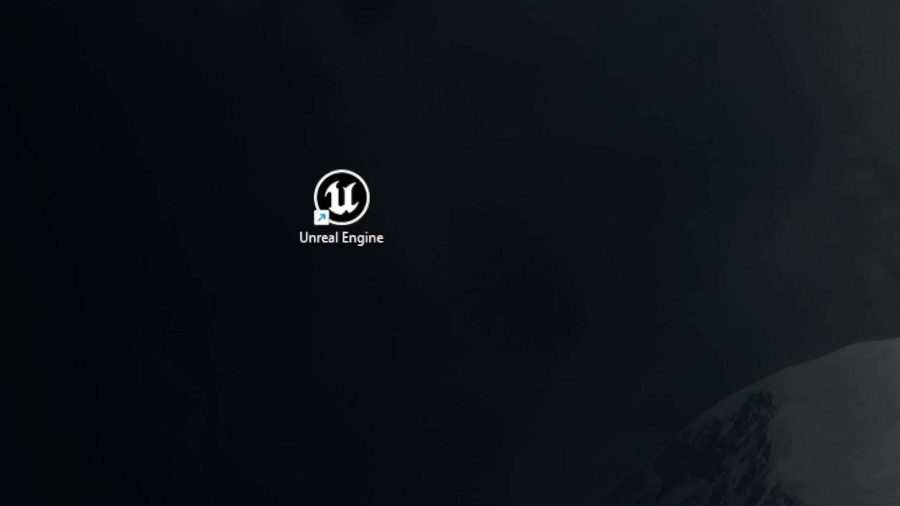
- Launch Unreal Engine and choose the Film / Video & Live Events category for a new project
double_click(349, 217)
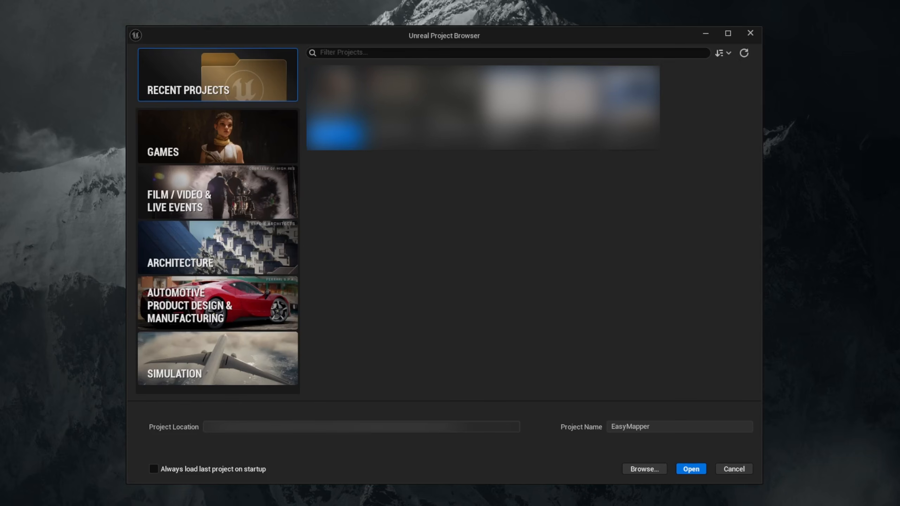
left_click(250, 153)
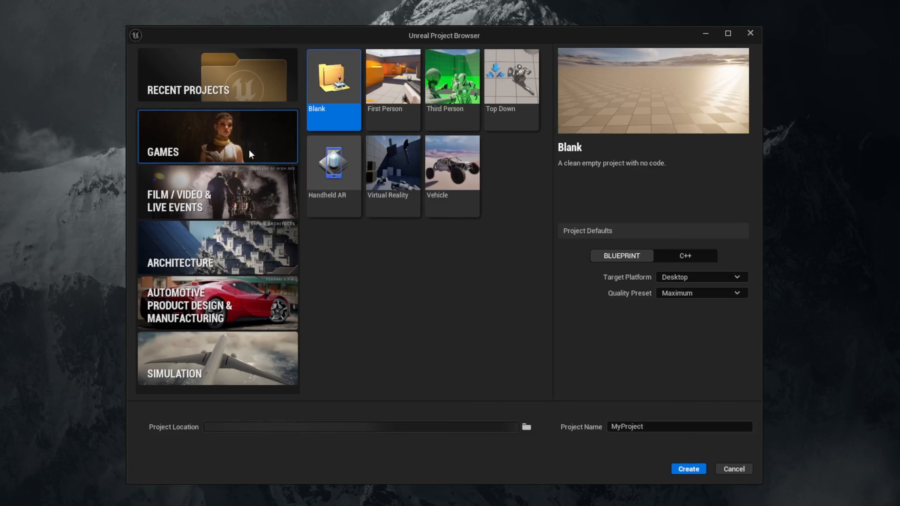
left_click(223, 186)
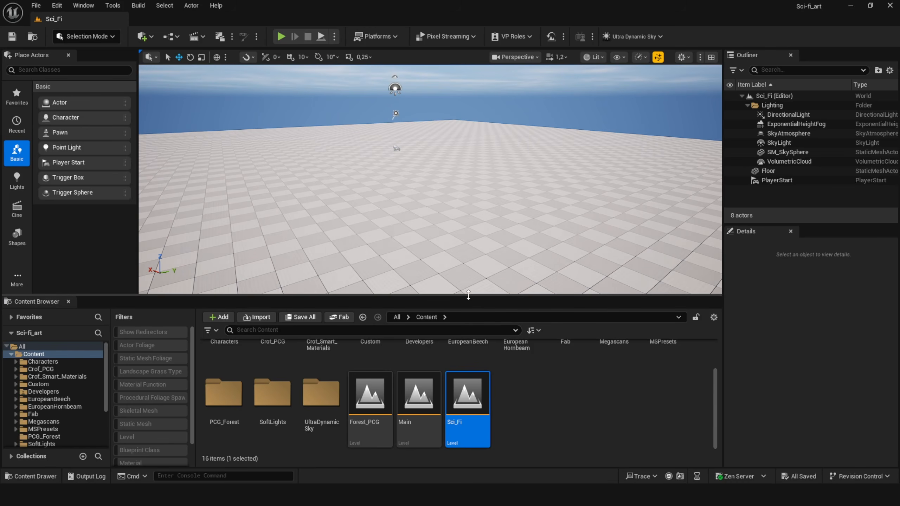
- Delete all the default lighting and sky actors and the PlayerStart from the Sci_Fi level, keeping the Floor
left_click_drag(468, 295, 467, 366)
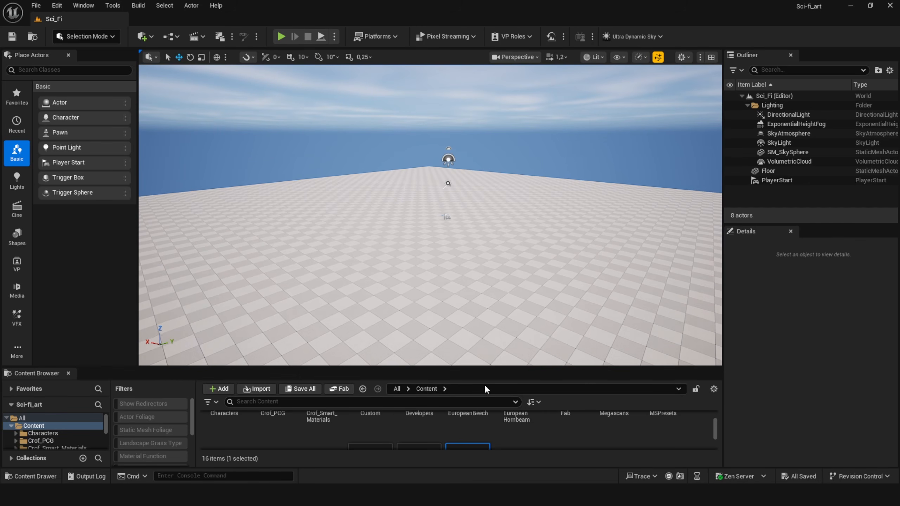
left_click(779, 114)
left_click(784, 162, "shift")
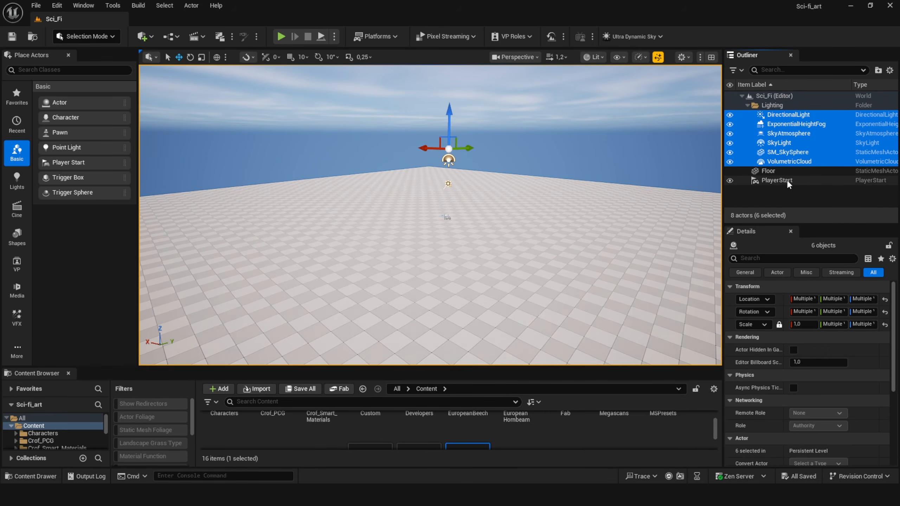
left_click(786, 180, "ctrl")
key("Delete")
- Place the Ultra_Dynamic_Sky blueprint from the UltraDynamicSky Blueprints folder in the level
left_click_drag(474, 365, 500, 279)
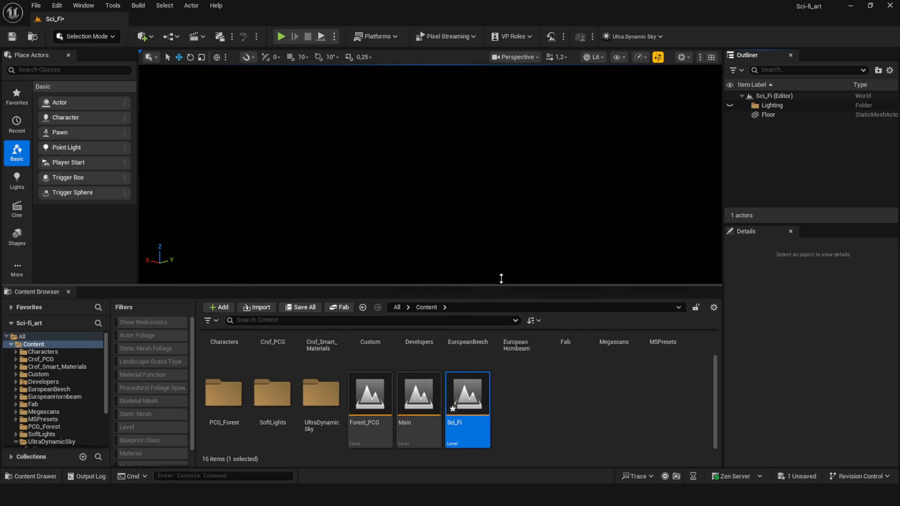
double_click(467, 413)
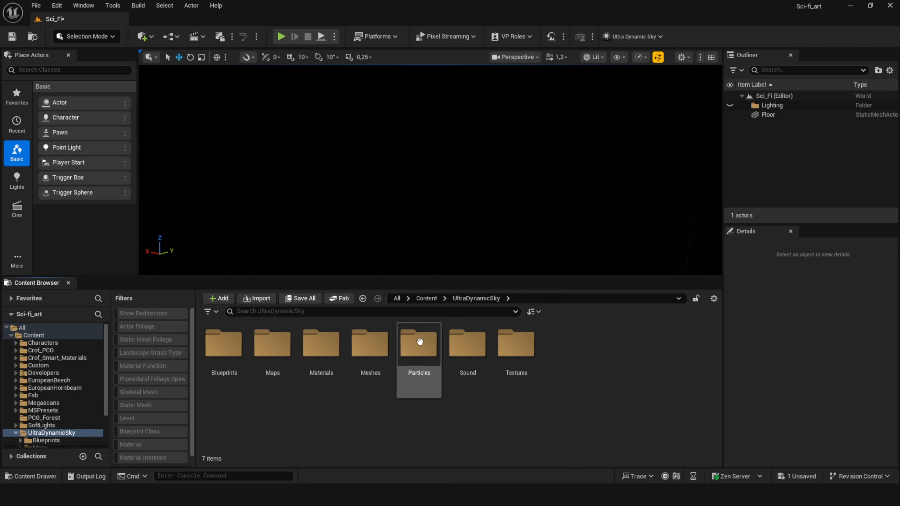
double_click(230, 360)
scroll(319, 390, "down", 1)
left_click_drag(320, 393, 398, 218)
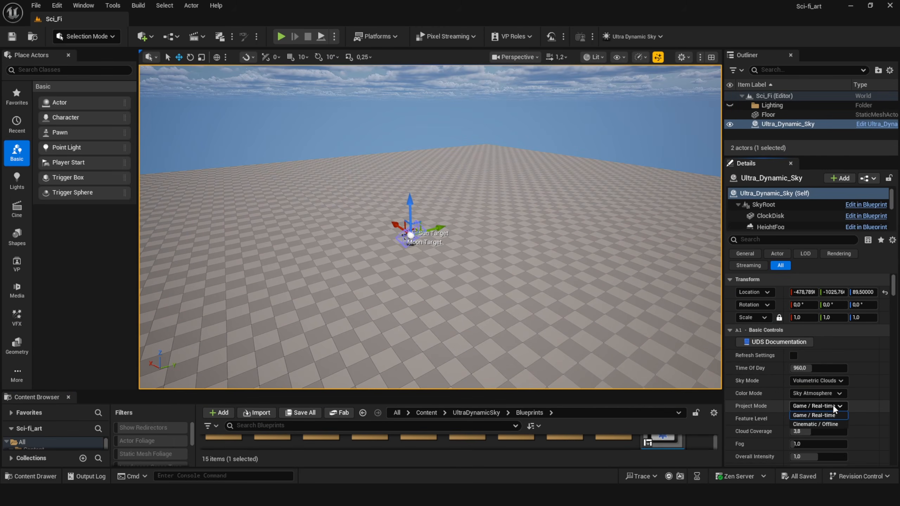
- Set the dynamic sky's project mode to Cinematic / Offline and its cloud coverage to 10
left_click(832, 405)
left_click(826, 425)
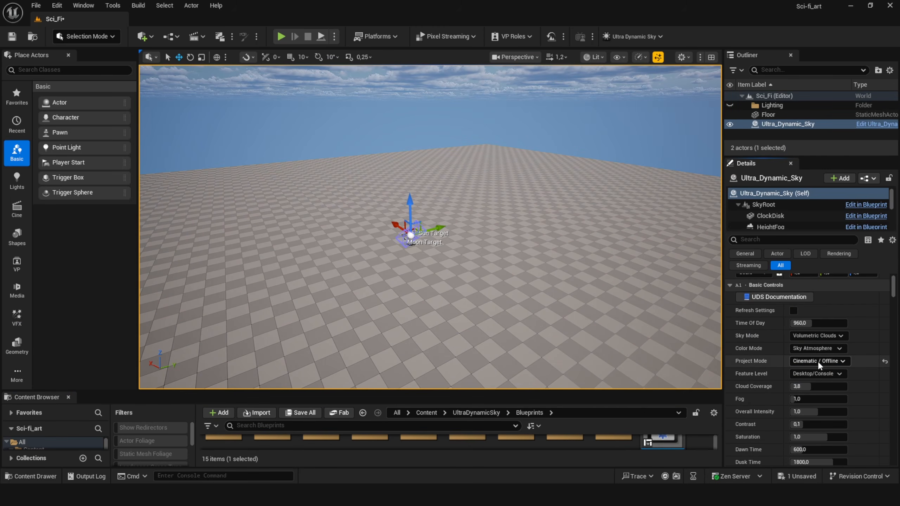
scroll(821, 355, "down", 4)
left_click_drag(811, 326, 830, 326)
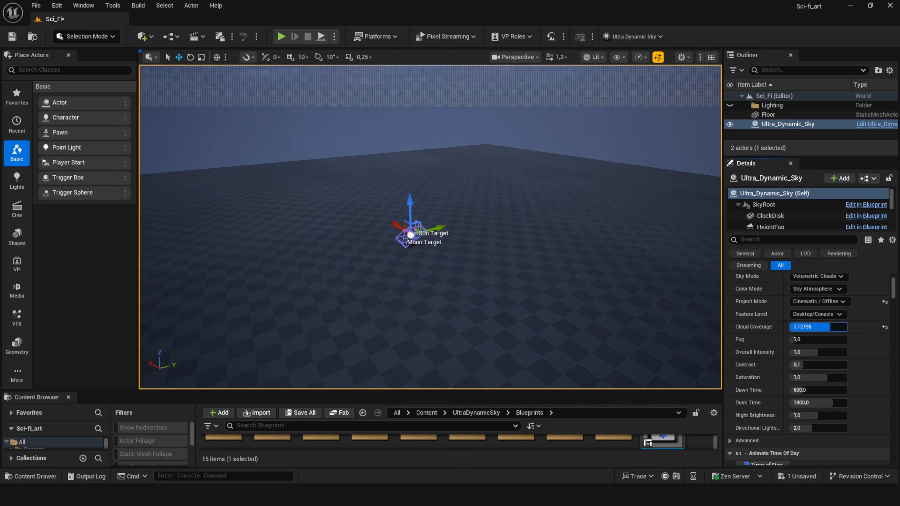
right_click_drag(430, 227, 431, 170)
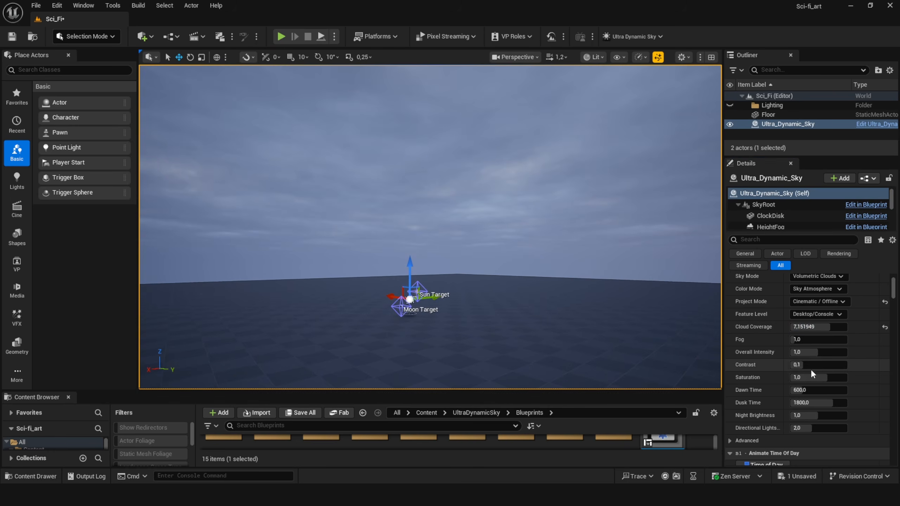
left_click_drag(819, 327, 845, 326)
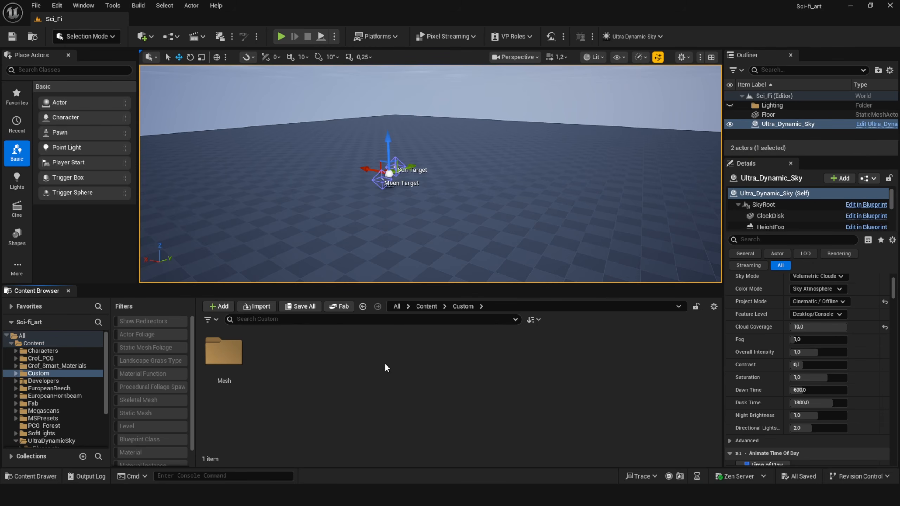
- Place the Scifi_Vehicule static mesh from the Custom Mesh folder in the level and raise it above the floor
double_click(237, 360)
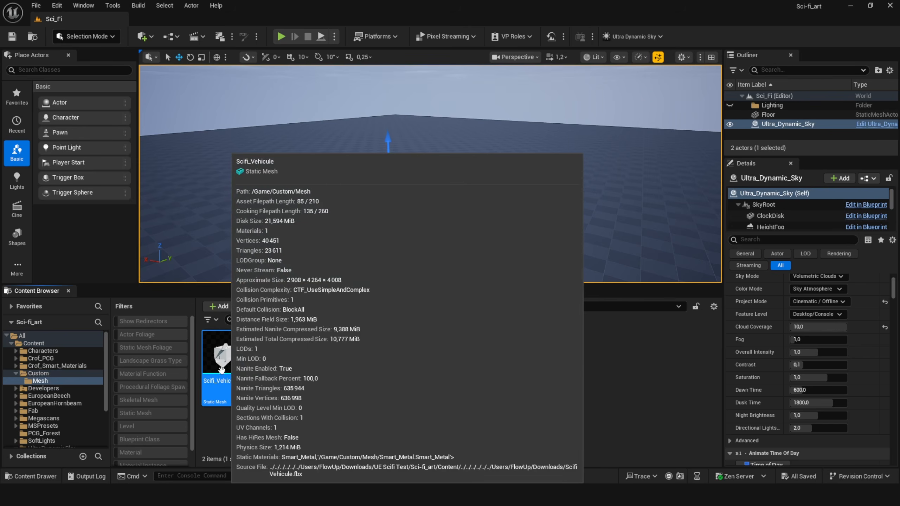
left_click_drag(246, 360, 336, 182)
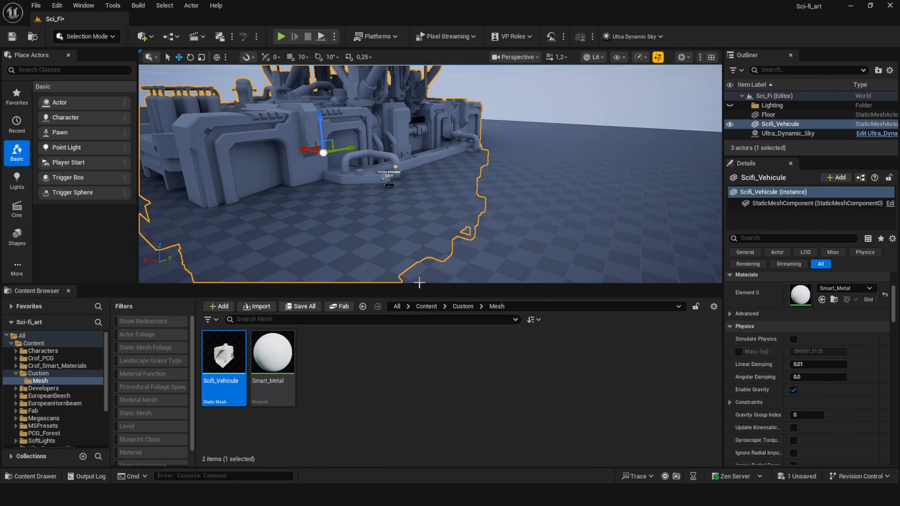
left_click_drag(366, 161, 367, 119)
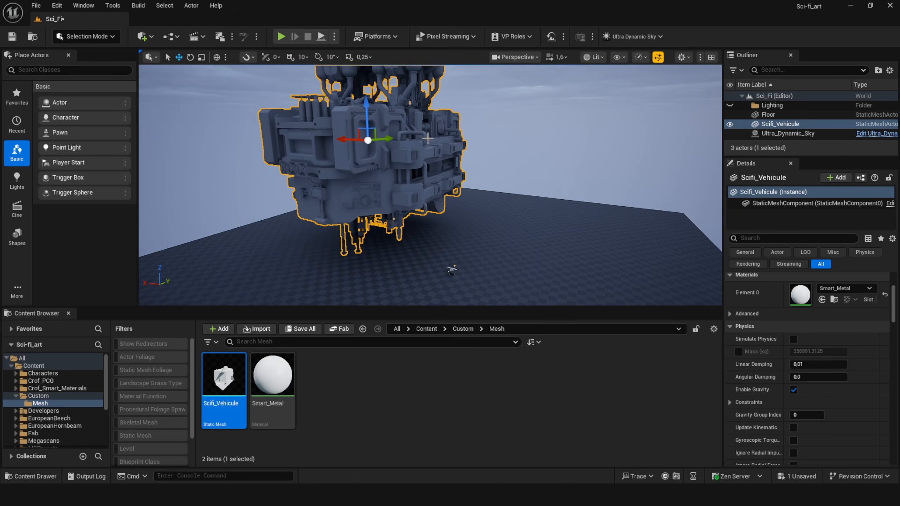
right_click_drag(428, 138, 404, 137)
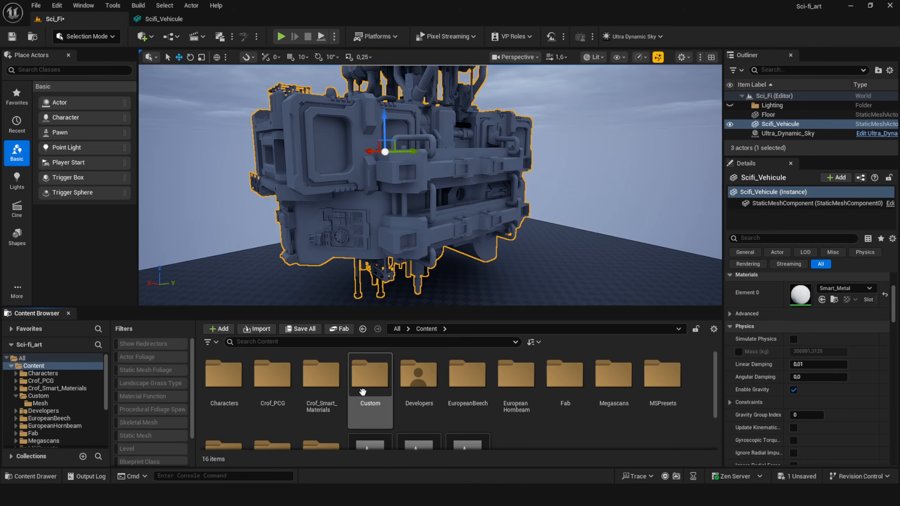
- Assign the Complex_Metal instance from Crof_Smart_Materials to the Scifi_Vehicule mesh and review the material's parameters
double_click(318, 388)
double_click(223, 374)
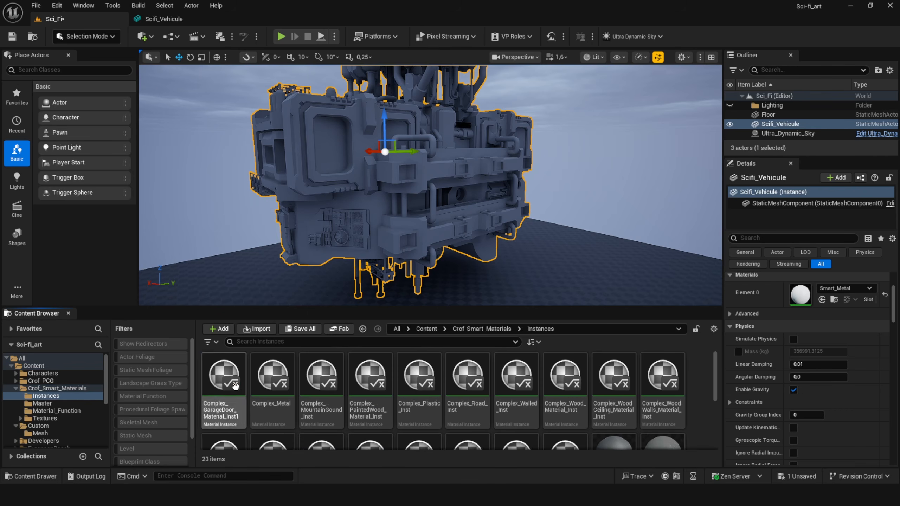
left_click(272, 384)
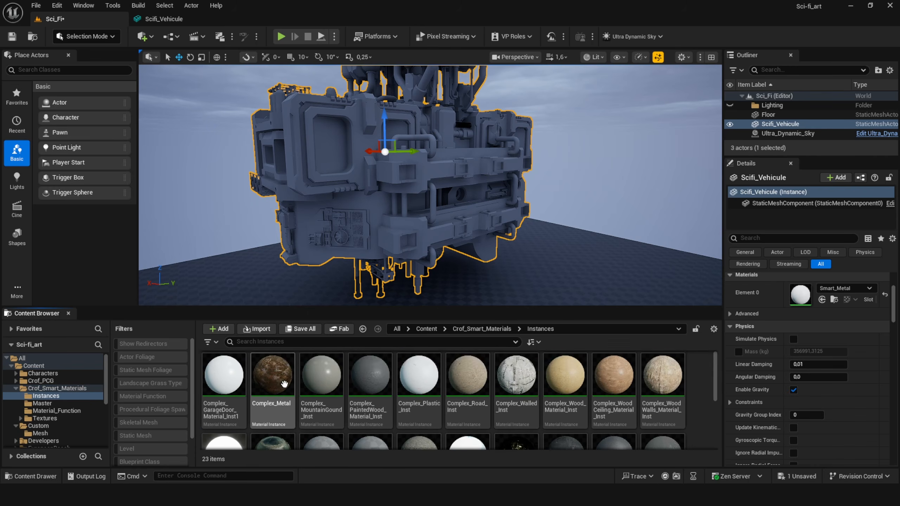
left_click(168, 20)
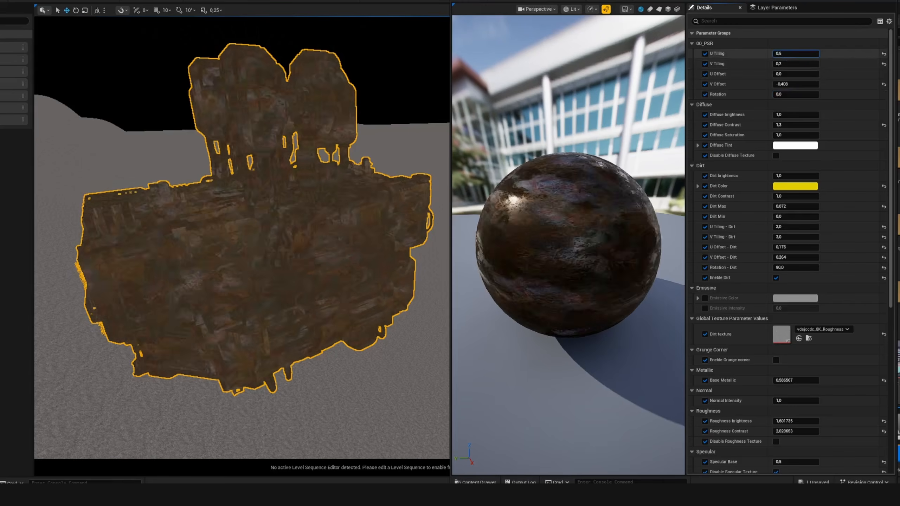
scroll(747, 238, "down", 10)
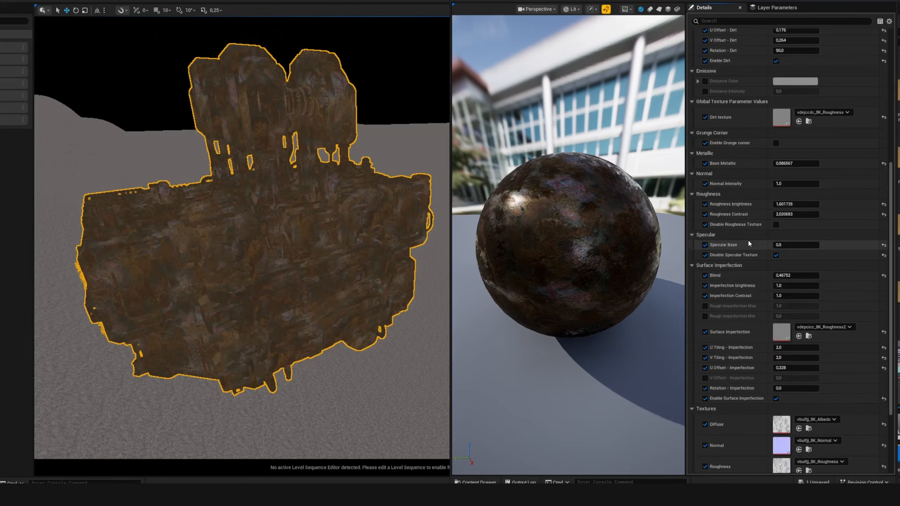
scroll(746, 238, "up", 10)
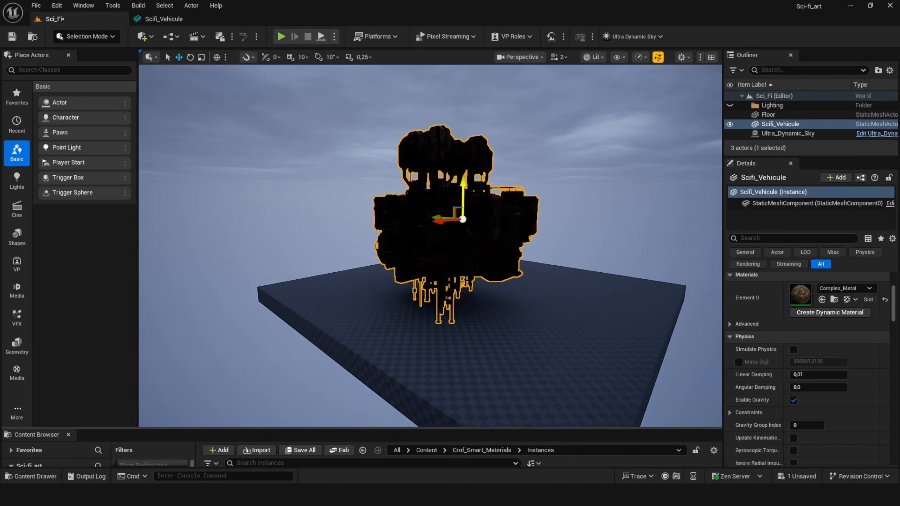
- Lift the Scifi_Vehicule higher above the floor with the camera following the move
left_click_drag(463, 188, 463, 170, "shift")
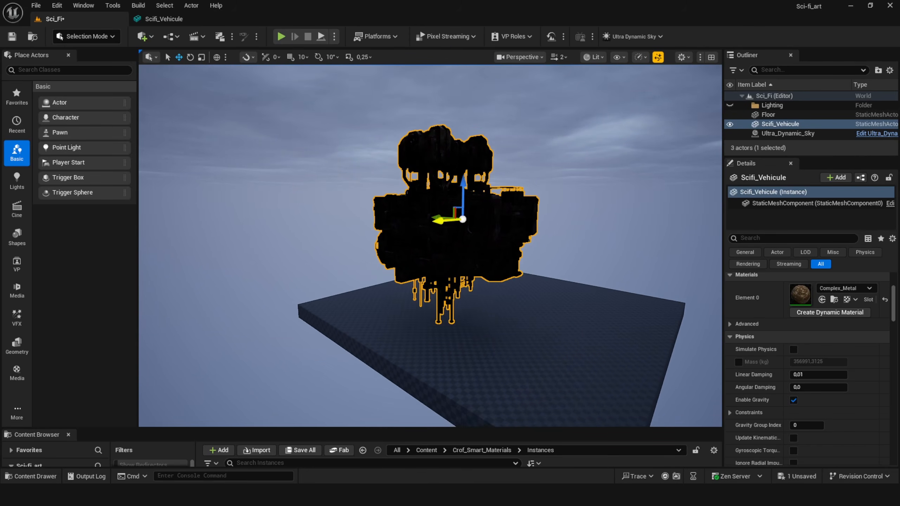
mouse_move(428, 233)
right_mouse_down()
mouse_move(471, 230)
mouse_move(428, 233)
right_mouse_up()
scroll(428, 233, "up", 3)
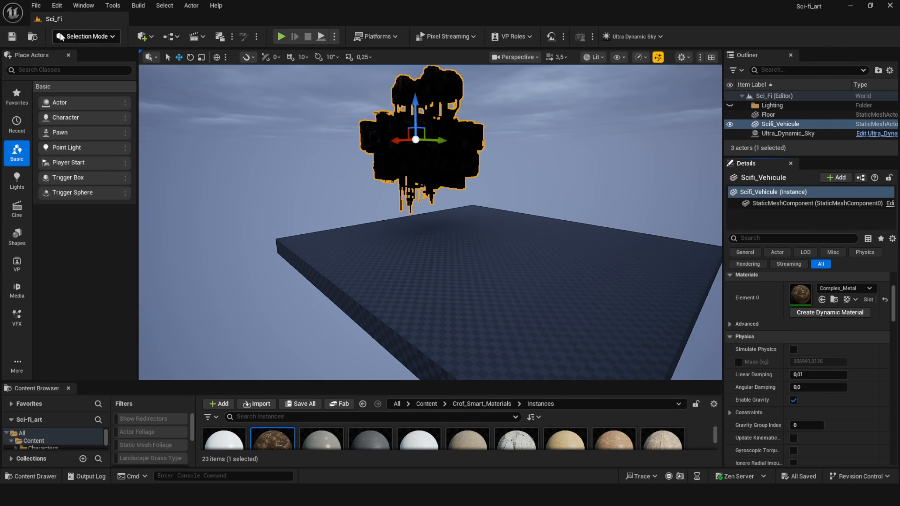
- Create a new landscape with a section size of 127×127 quads
left_click(87, 36)
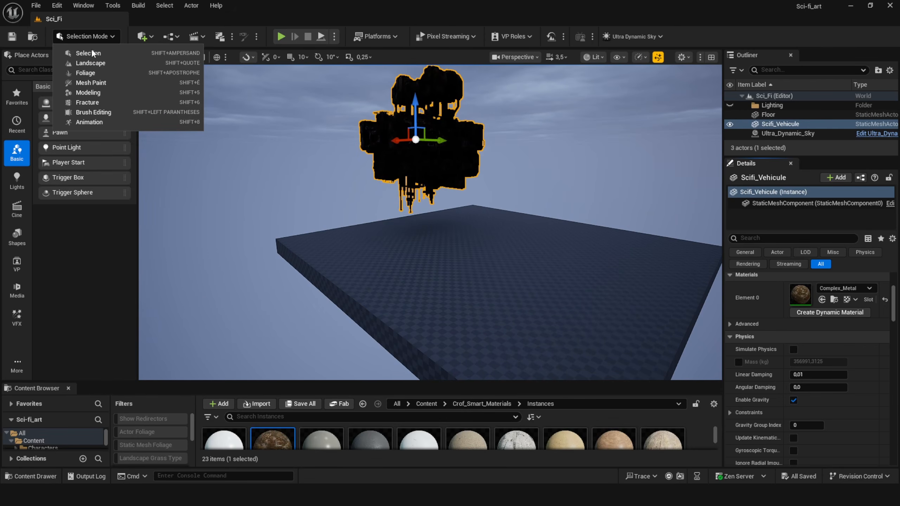
left_click(119, 66)
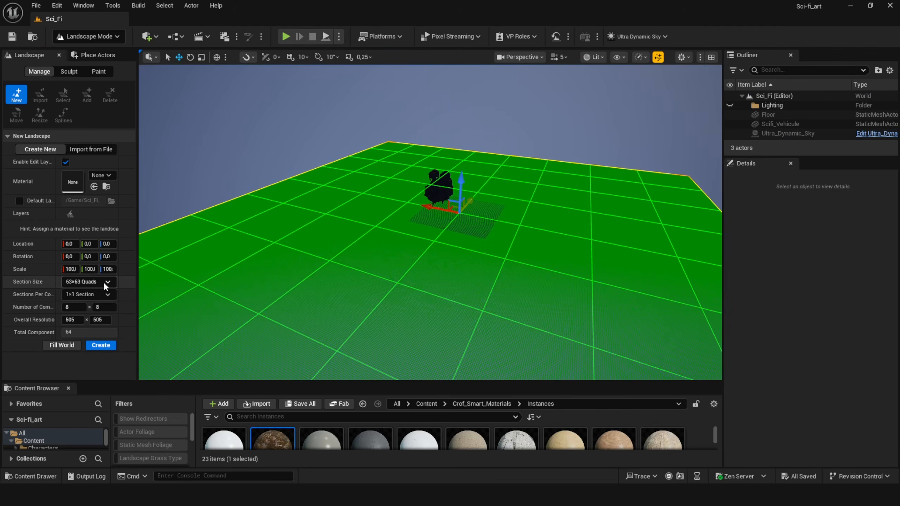
left_click(100, 337)
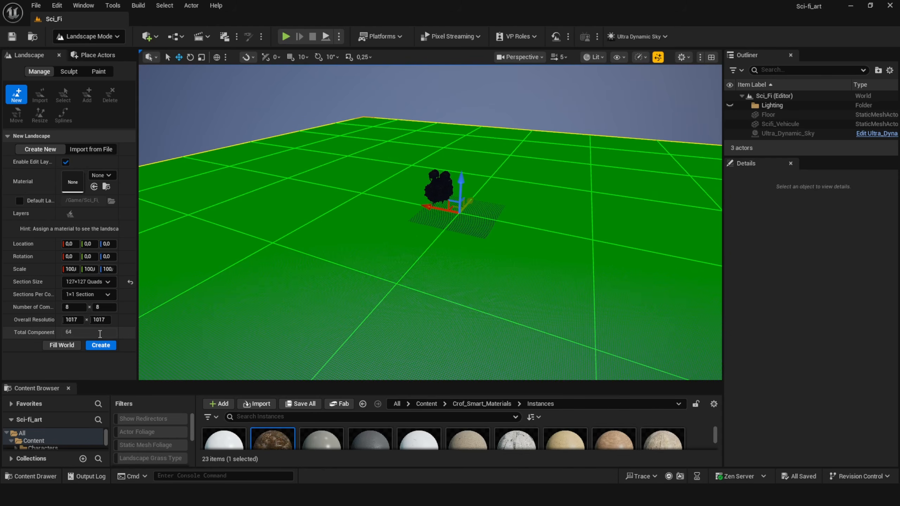
left_click(104, 347)
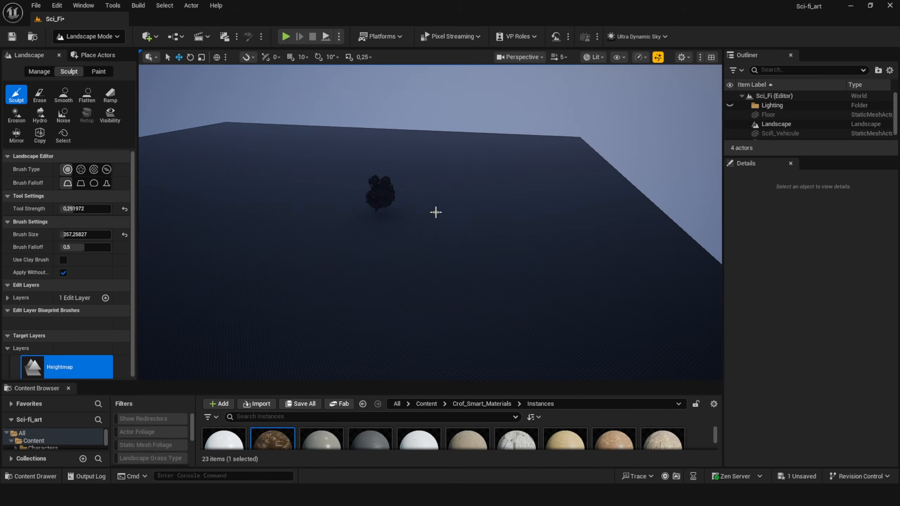
- Delete the Floor mesh lying on the new landscape
left_click(757, 126)
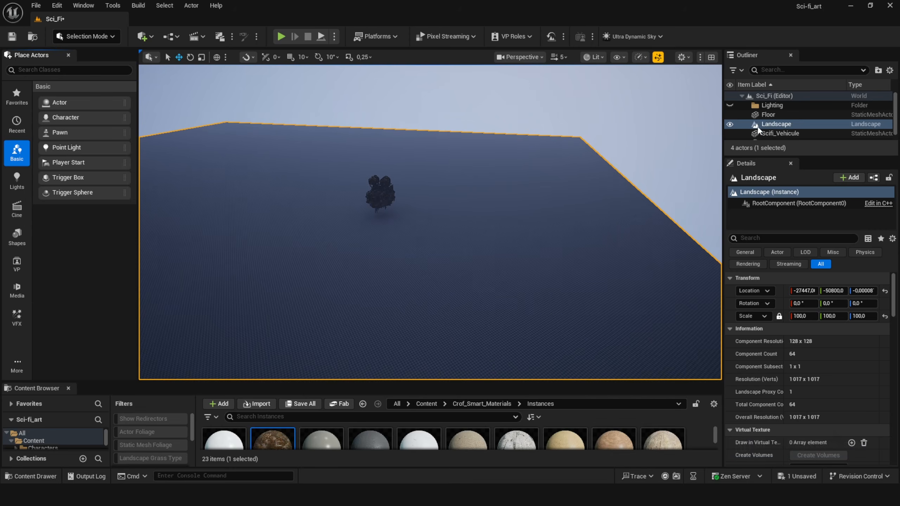
left_click(761, 116)
right_click_drag(425, 209, 417, 215)
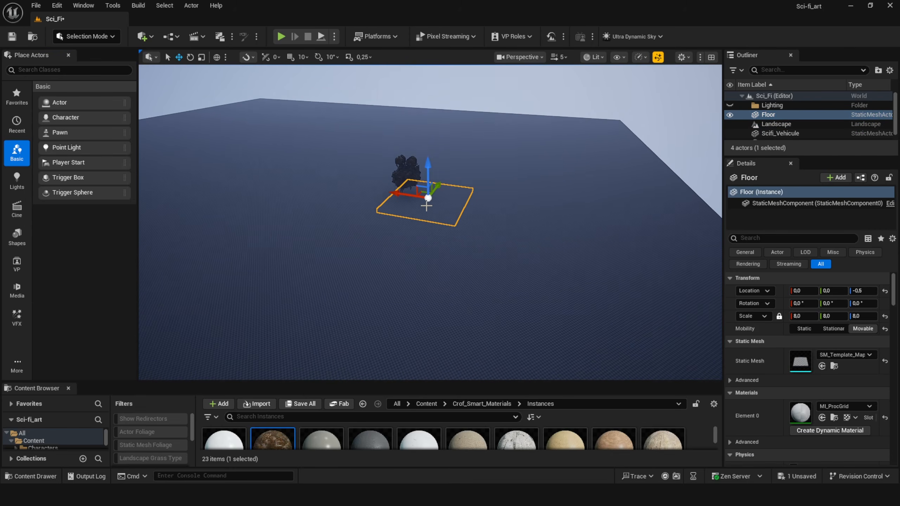
key("Delete")
- Search the content for "man" and place the SK_Mannequin on the landscape near the Scifi_Vehicule
left_click(406, 173)
key("f")
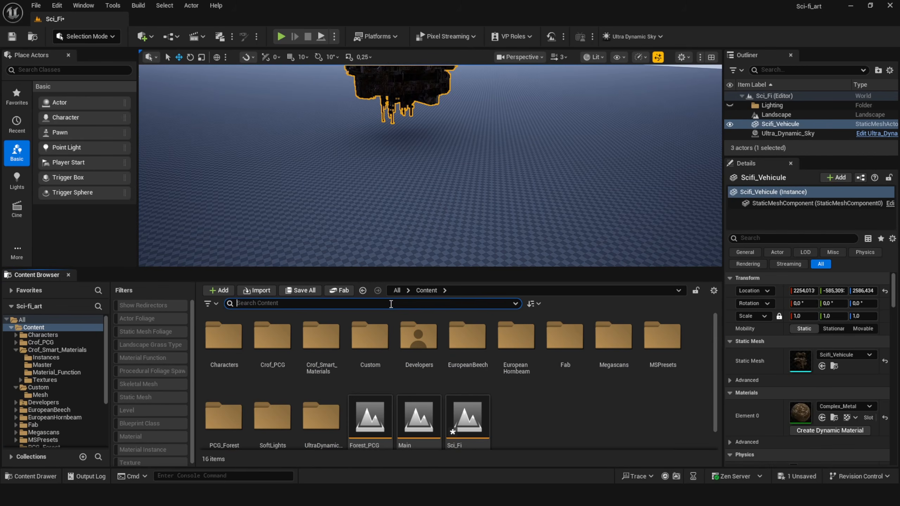
type("man")
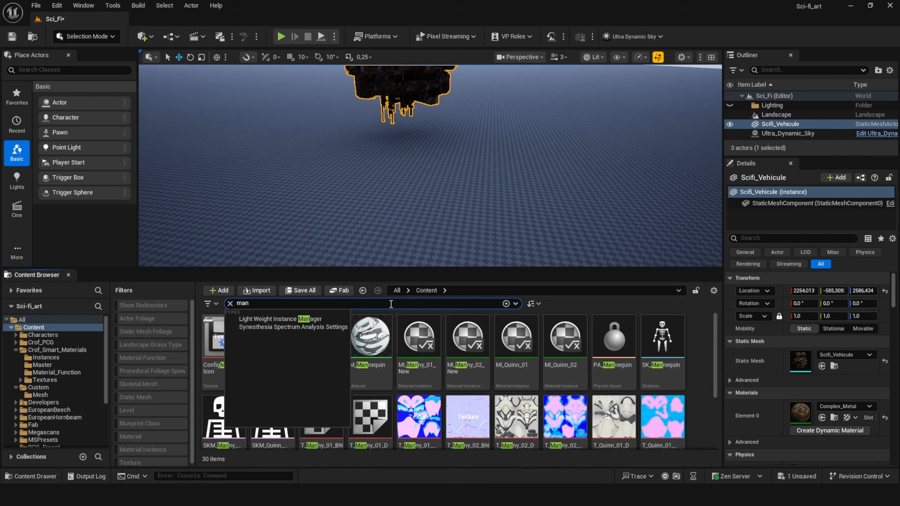
scroll(672, 317, "down", 1)
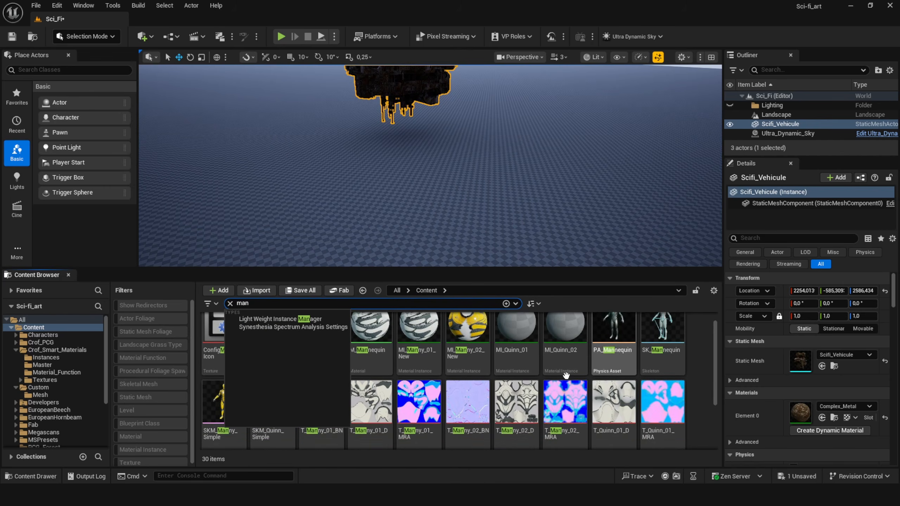
left_click(642, 328)
left_click_drag(438, 181, 438, 182)
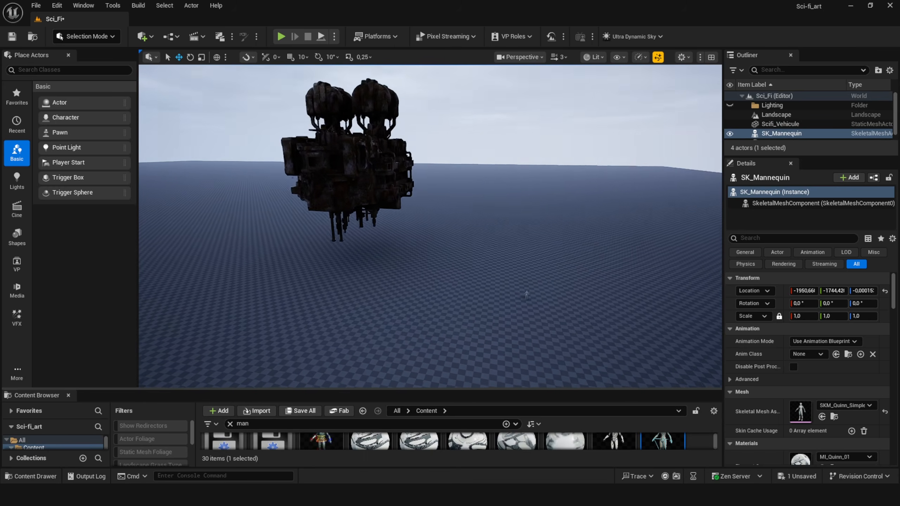
right_click_drag(431, 227, 379, 193)
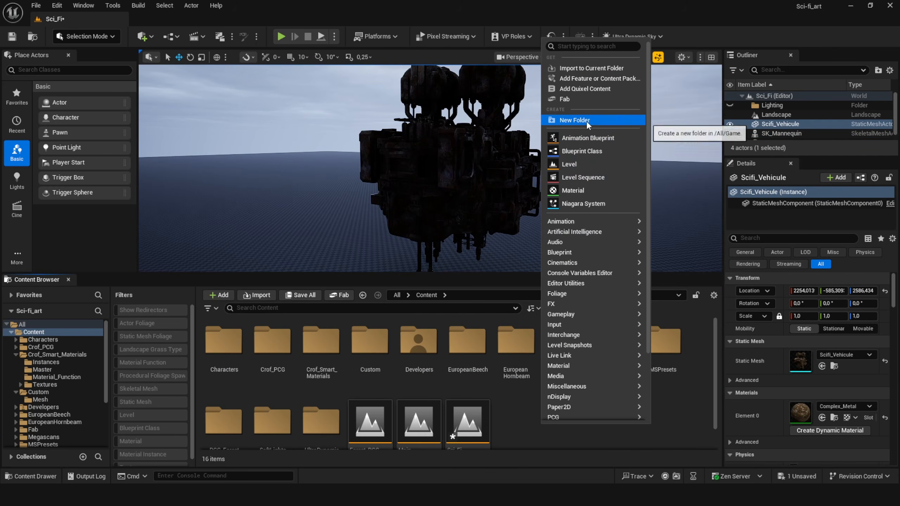
- Create a content folder named Cinematic and set its folder colour to crimson (B60055FF)
left_click(586, 121)
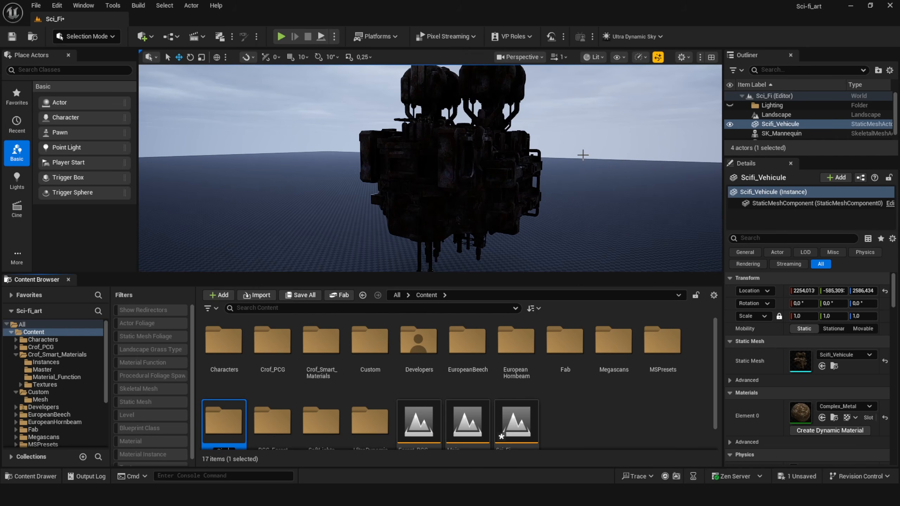
type("Cinematic")
key("Return")
right_click(272, 337)
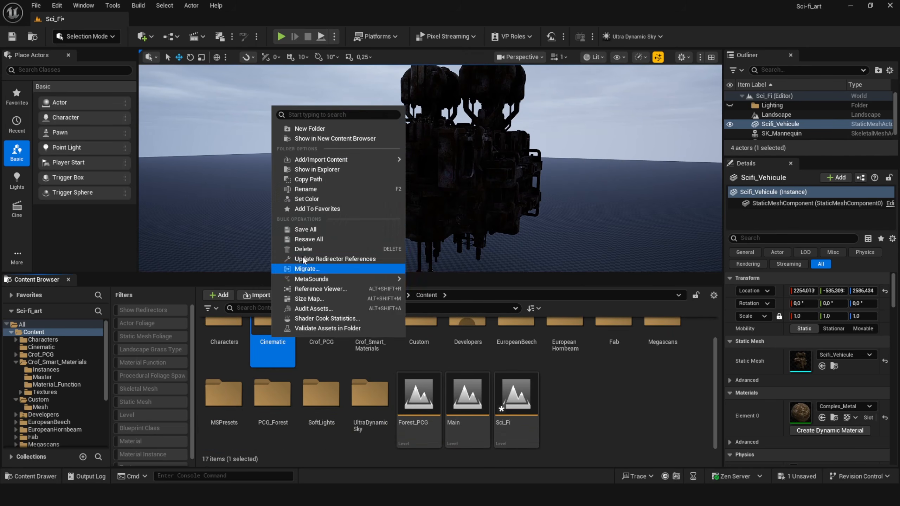
left_click(320, 199)
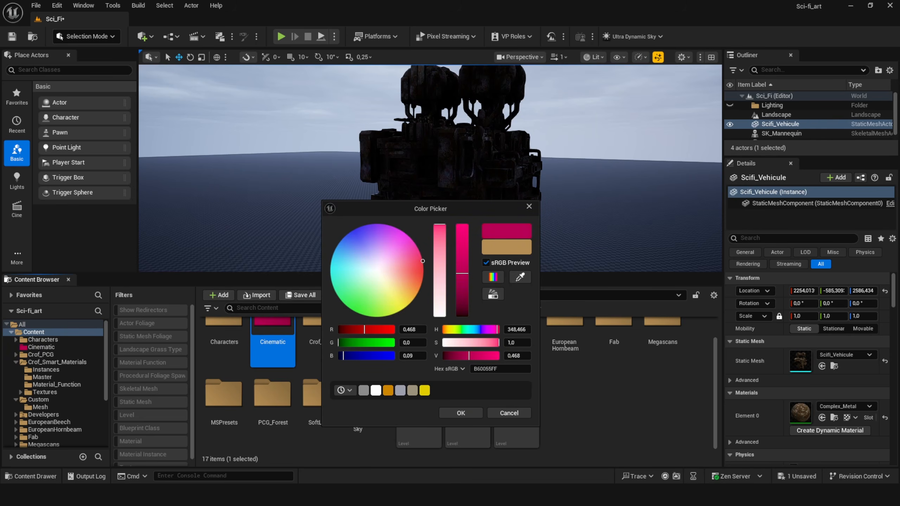
left_click(463, 413)
- Create a level sequence named Sci-fi inside the Cinematic folder
double_click(283, 338)
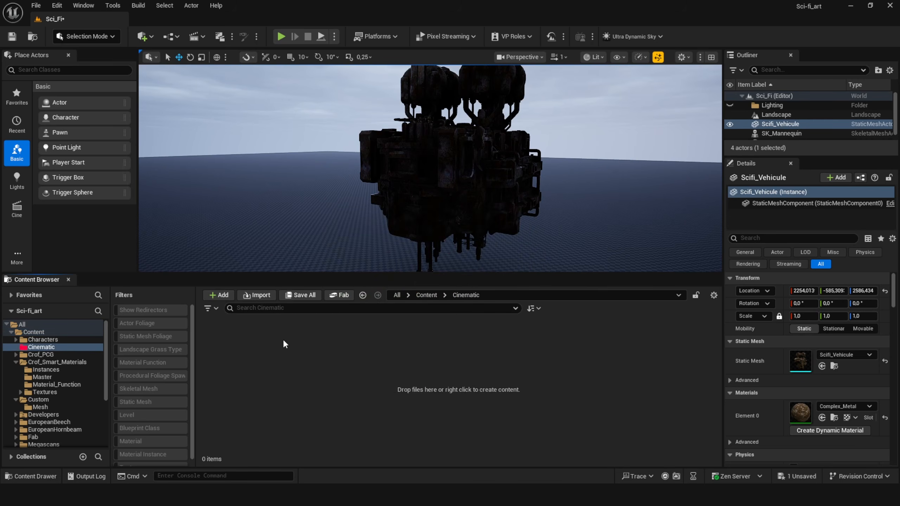
right_click(295, 369)
left_click(337, 236)
type("S")
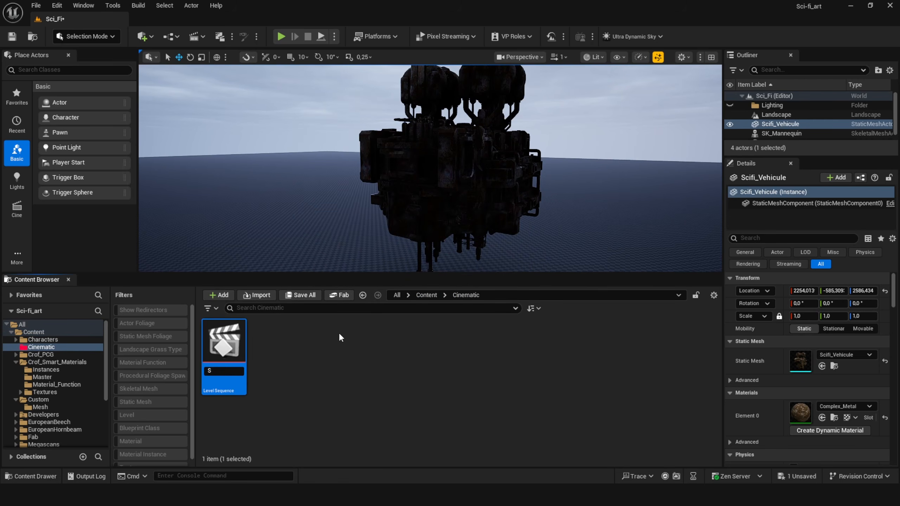
type("ci-fi")
key("Return")
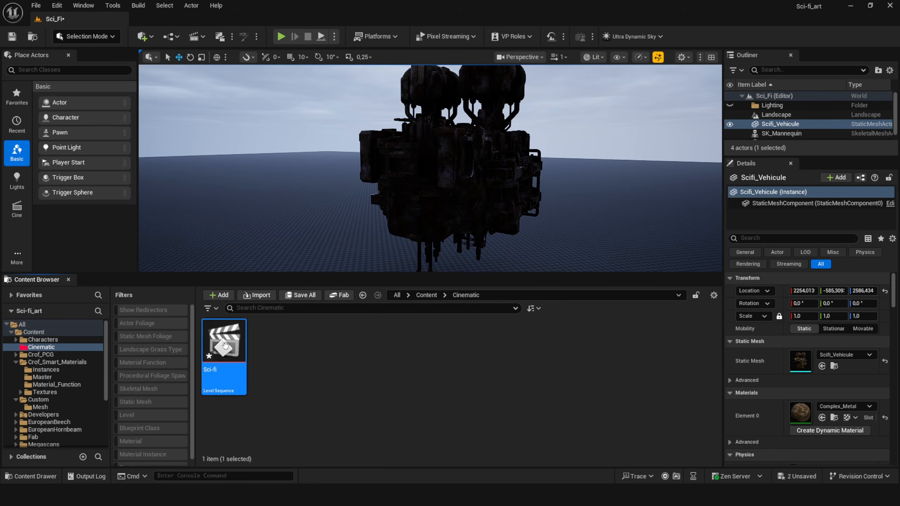
- Add a cine camera to the Sci-fi sequence and save both the sequence and the Sci_Fi level
left_click(87, 297)
key("ctrl+shift+s")
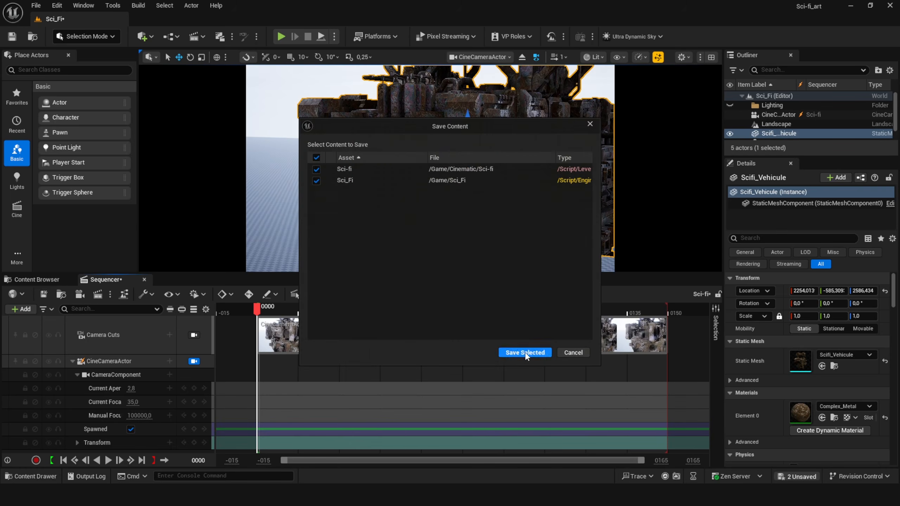
left_click(519, 351)
- Enlarge the viewport and reframe the CineCameraActor so the Scifi_Vehicule floats in the distance above the horizon
left_click_drag(361, 312, 361, 349)
right_click_drag(425, 269, 673, 255)
key("w")
scroll(498, 267, "down", 1)
key("w")
right_click_drag(498, 267, 368, 229)
key("s")
key("w")
key("d")
key("s")
- Open Viewport 2 as a working view and resize it beside the cine camera view
left_click(84, 5)
mouse_move(119, 58)
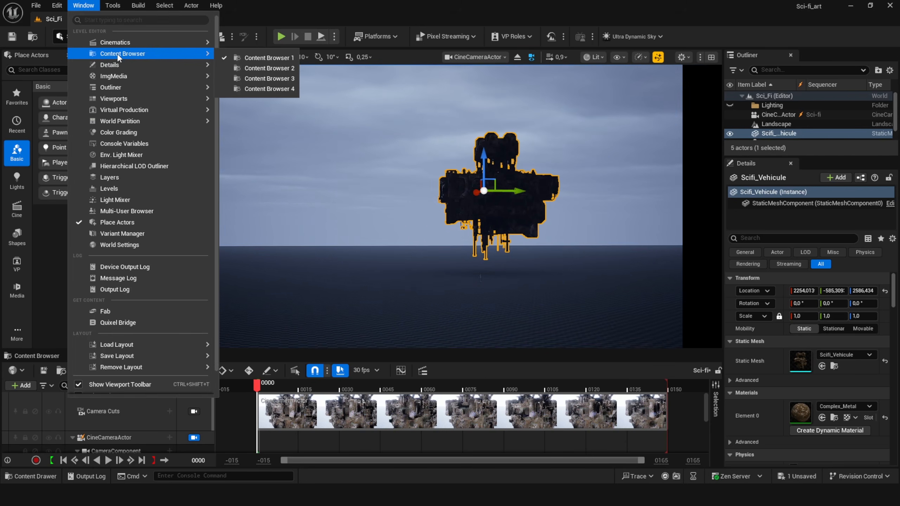
mouse_move(153, 99)
left_click(254, 114)
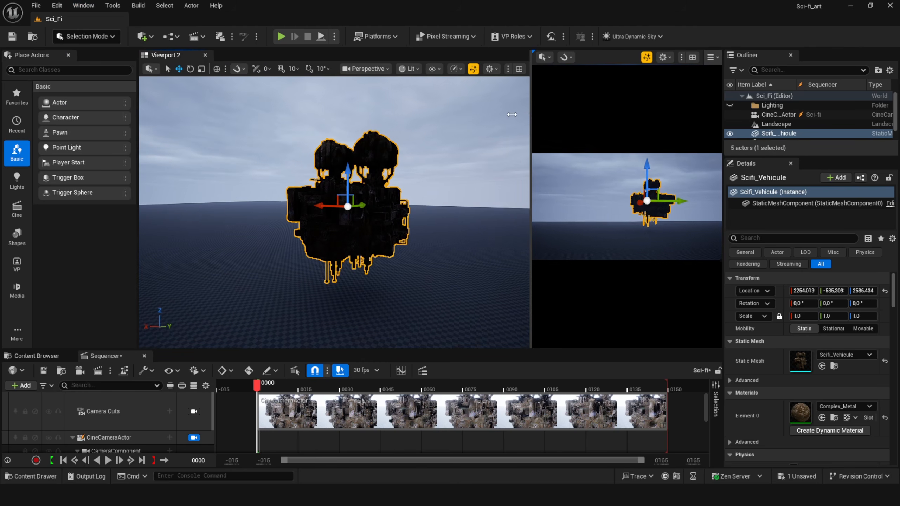
left_click_drag(512, 115, 447, 115)
- Move the SK_Mannequin into the camera's foreground, raise it to about 458 above the ground and rotate it about -85° around Z
left_click_drag(404, 105, 284, 82)
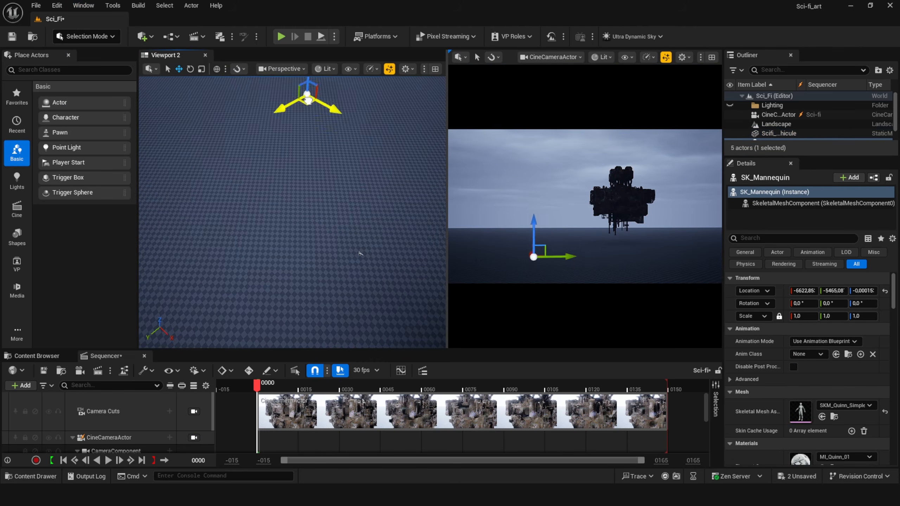
right_click_drag(287, 159, 283, 177)
left_click_drag(192, 109, 198, 142)
right_click_drag(198, 141, 156, 114)
right_click_drag(333, 178, 298, 173)
left_click_drag(299, 149, 297, 138)
right_click_drag(297, 138, 294, 142)
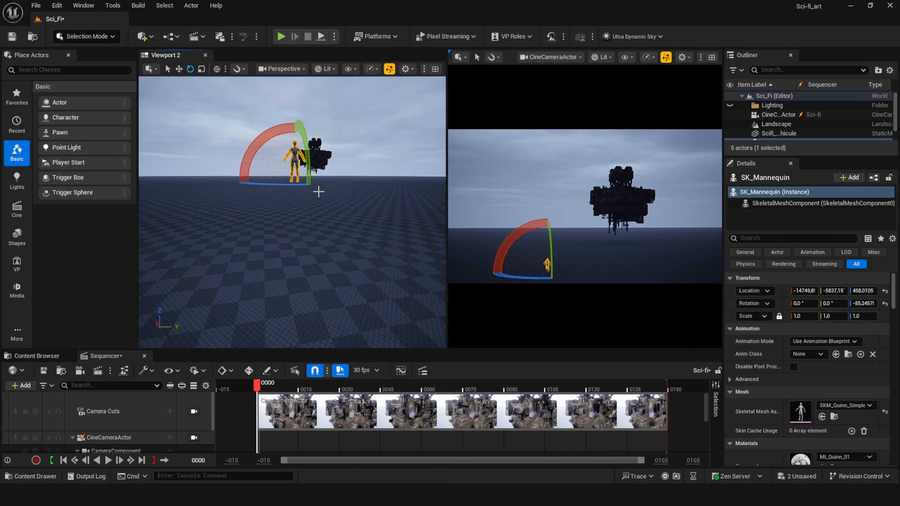
- Add a cube beneath the mannequin, scale it to about 5.8 × 7.1 × 7.1 and rotate it about -37° to form a ledge
left_click(357, 183)
scroll(340, 258, "down", 3)
left_click(340, 258)
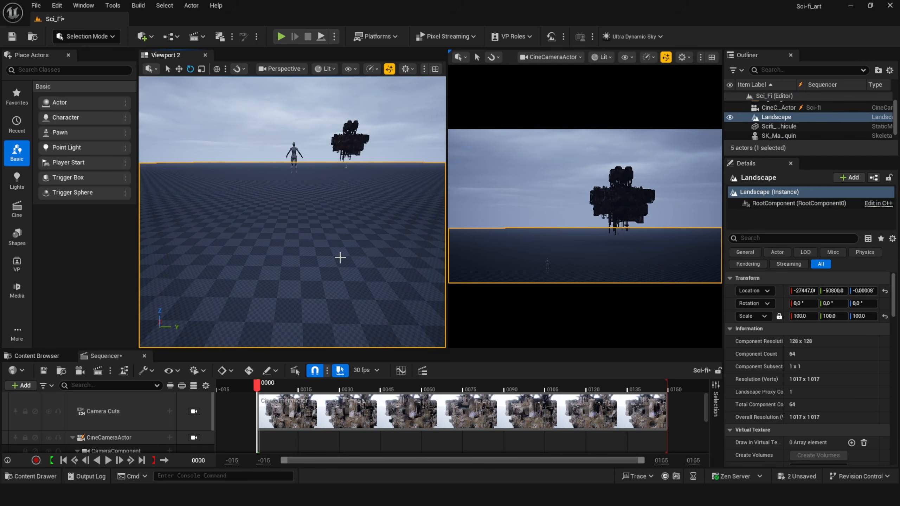
left_click(17, 237)
left_click_drag(59, 102, 279, 255)
key("f")
left_click_drag(289, 215, 352, 228)
key("r")
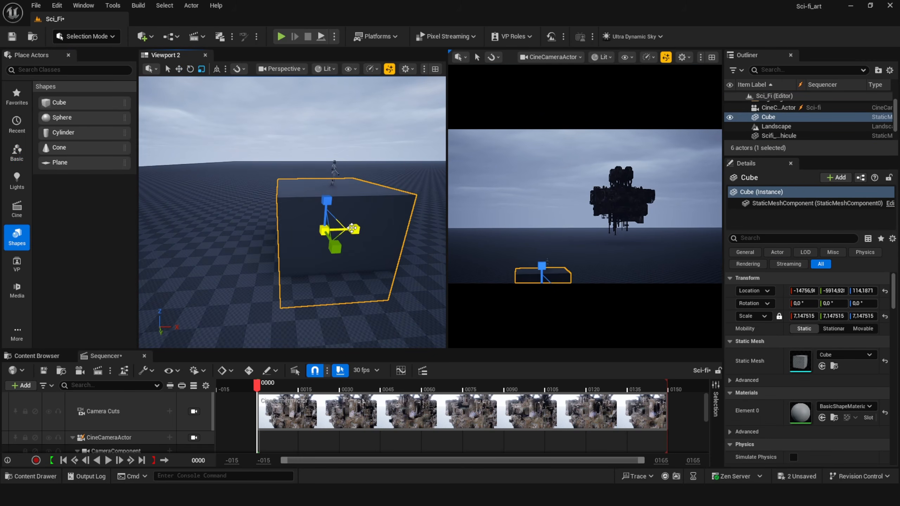
key("w")
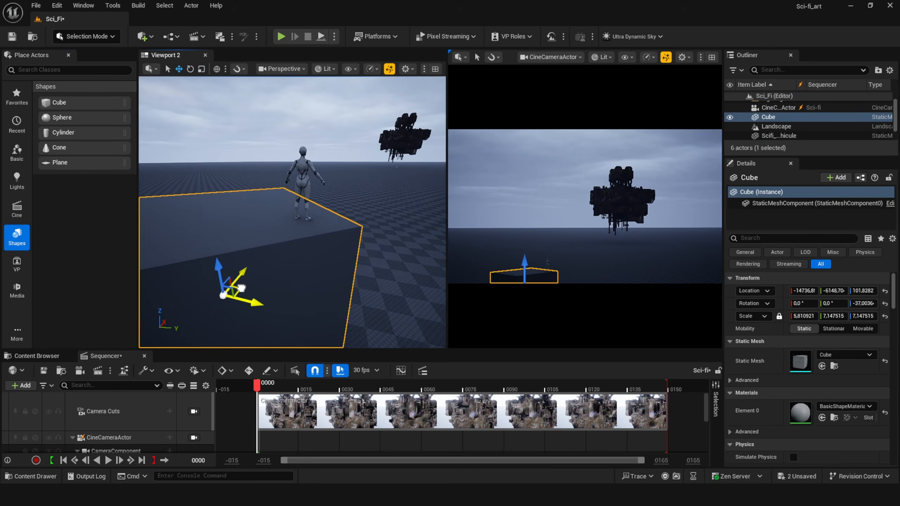
left_click_drag(237, 292, 224, 296)
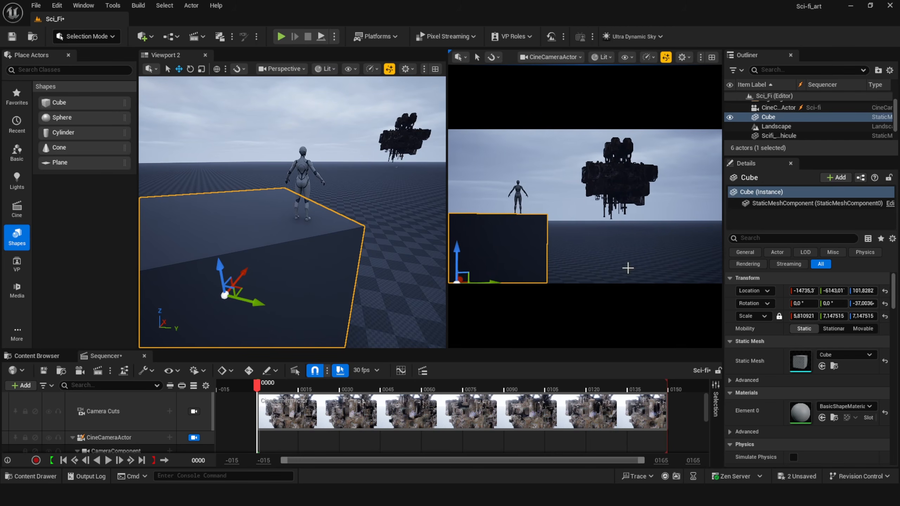
- Compare lens presets on the CineCameraActor, choose 30mm Prime f/1.4 and reframe the mannequin with the floating vehicle
left_click(109, 437)
left_click(818, 390)
left_click(815, 306)
left_click(816, 388)
left_click(815, 333)
left_click(816, 388)
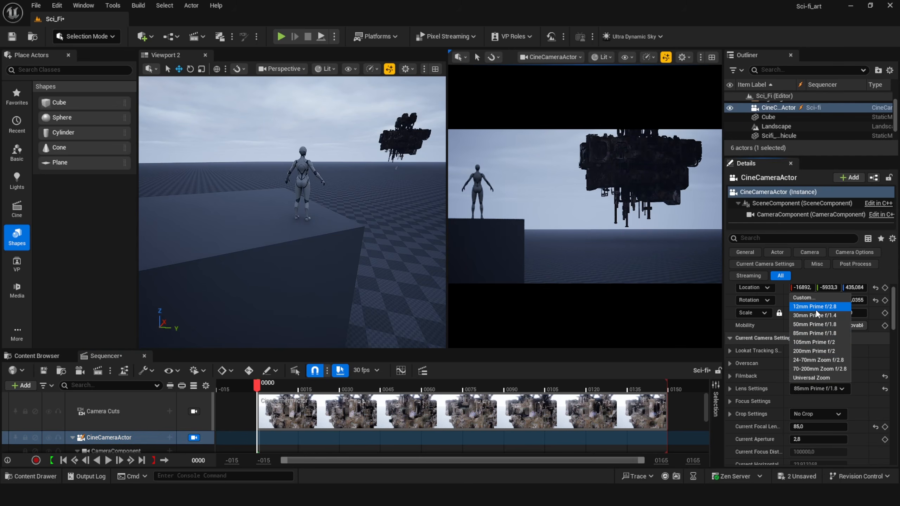
left_click(814, 315)
left_click_drag(552, 241, 581, 227)
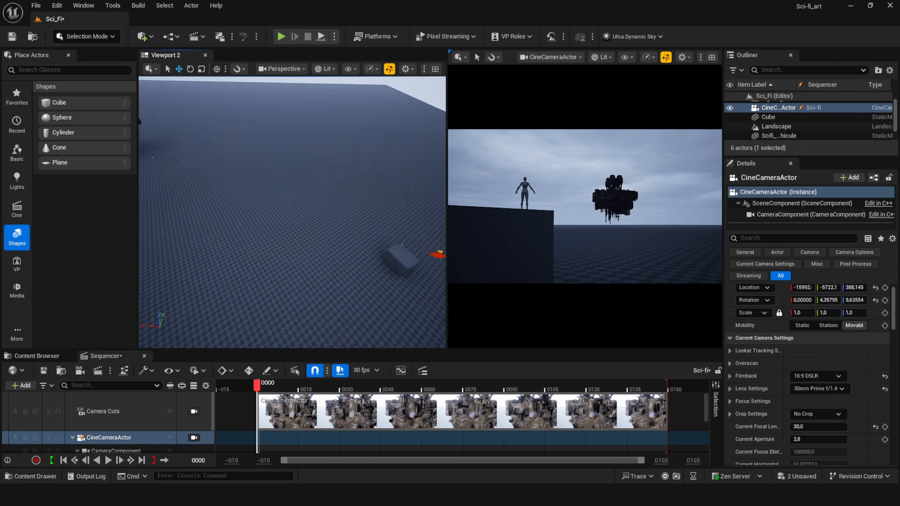
- Rotate the Scifi_Vehicule so the camera sees it from an angle beyond the mannequin
left_click(614, 199)
key("e")
left_click_drag(214, 136, 204, 142)
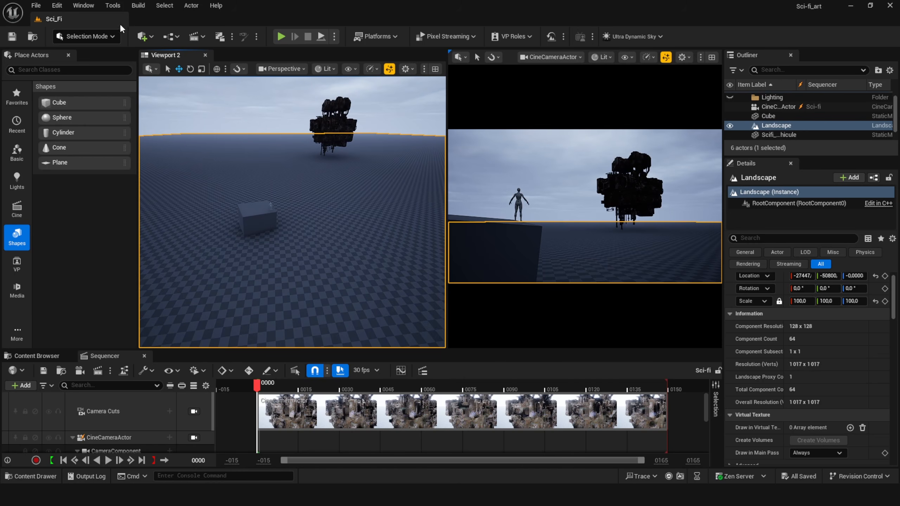
- Sculpt raised terrain beneath the floating vehicle with a brush size of about 1429 and strength of about 0.74
left_click(102, 36)
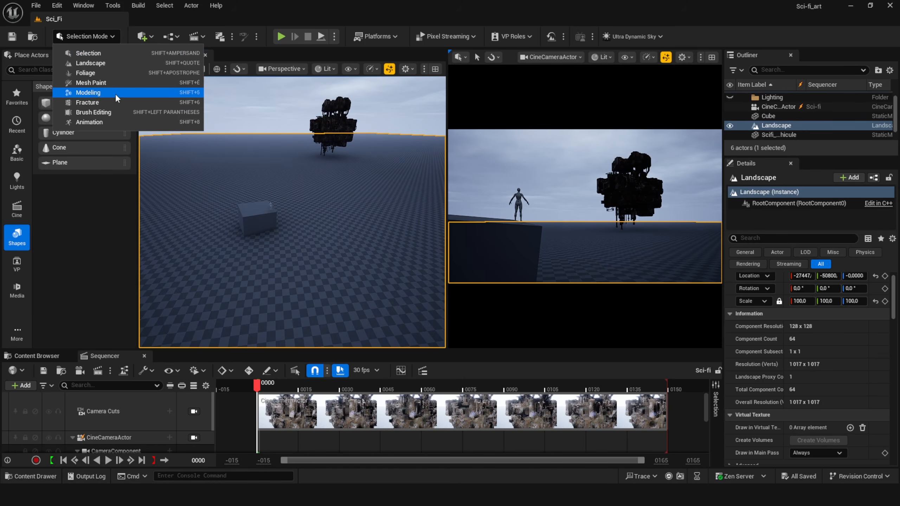
left_click(98, 65)
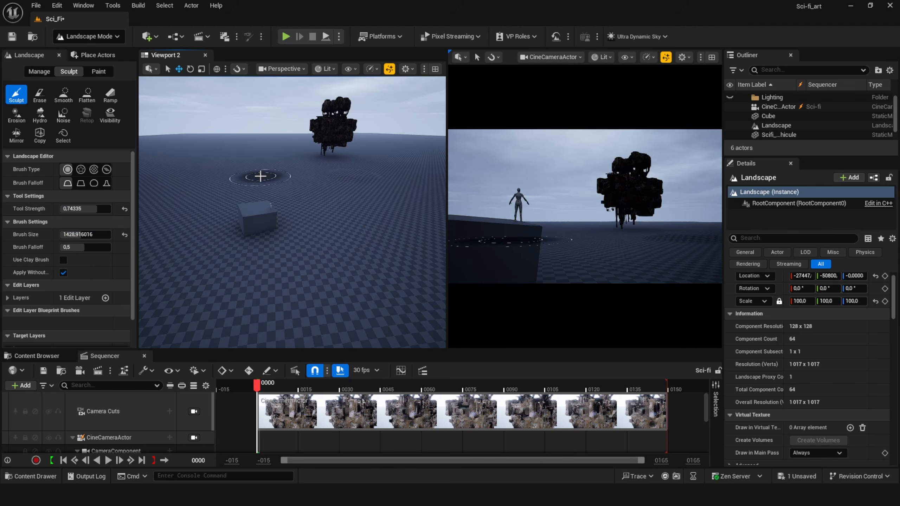
right_click_drag(349, 182, 342, 194)
left_click_drag(349, 181, 348, 152)
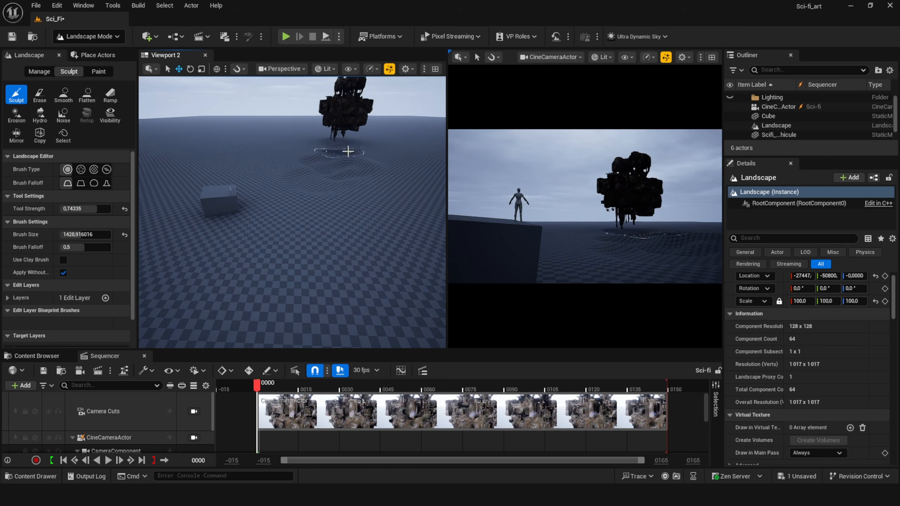
- Shape the landscape around the vehicle with the Flatten tool, using a brush size of about 3732
left_click(87, 94)
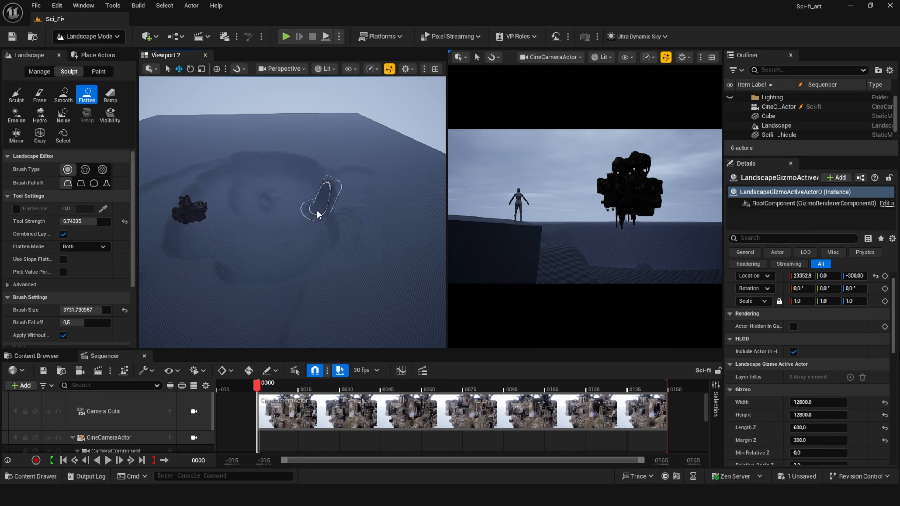
left_click_drag(317, 214, 317, 171)
mouse_move(332, 208)
left_mouse_down()
mouse_move(381, 186)
mouse_move(325, 116)
left_mouse_up()
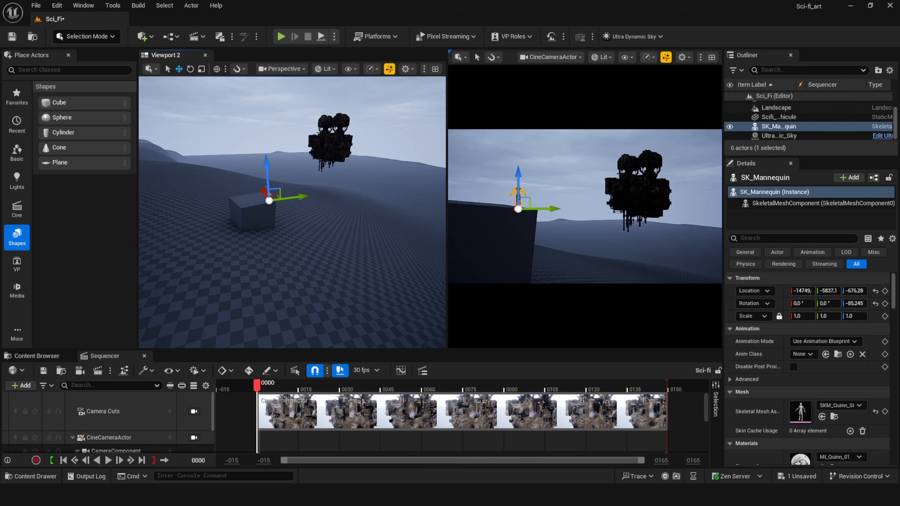
- Tilt the cube beneath the mannequin to about 4.6°, 3.4°, -20.5° and adjust the camera's framing
key("w")
mouse_move(292, 213)
right_mouse_down()
mouse_move(280, 212)
mouse_move(283, 220)
right_mouse_up()
key("e")
left_click_drag(245, 284, 232, 279)
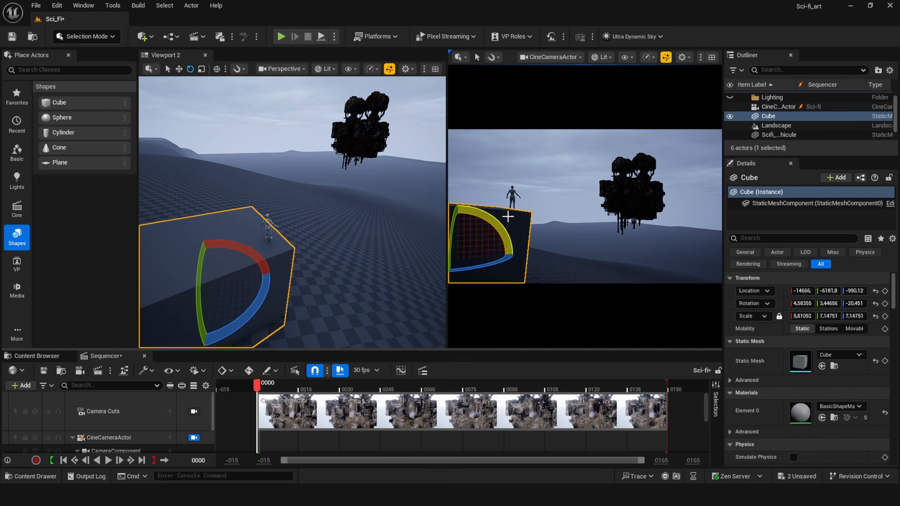
key("e")
right_click_drag(584, 207, 584, 237)
- Duplicate the cube behind the mannequin, tilt the copy to about 22.7°, 9.8°, -18.3° and rescale it as a slanted rock slab
key("w")
left_click_drag(209, 272, 196, 253, "alt")
key("e")
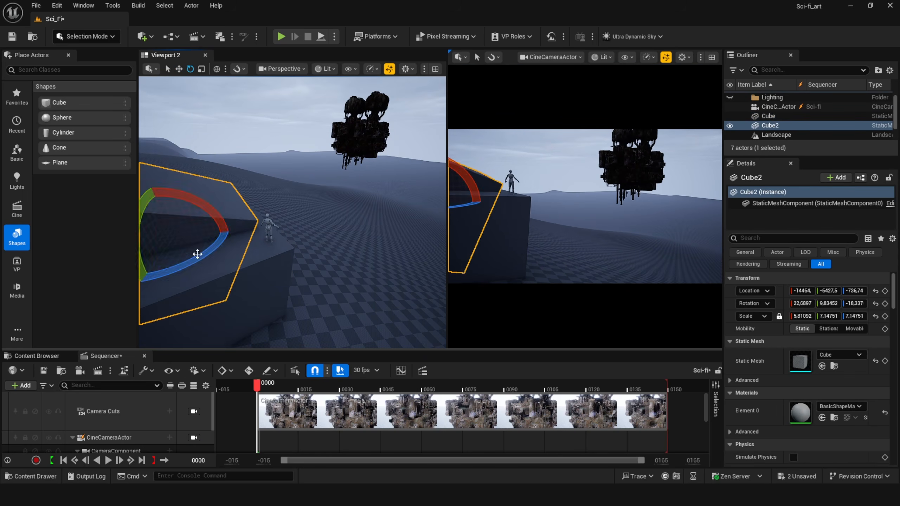
key("w")
key("r")
left_click_drag(178, 223, 178, 212)
left_click_drag(210, 248, 155, 244)
key("w")
- Tilt the cube under the mannequin to about 8.0°, 4.7°, -20.2° and lower the Scifi_Vehicule in the camera frame
left_click(264, 260)
key("e")
left_click_drag(254, 249, 259, 264)
key("w")
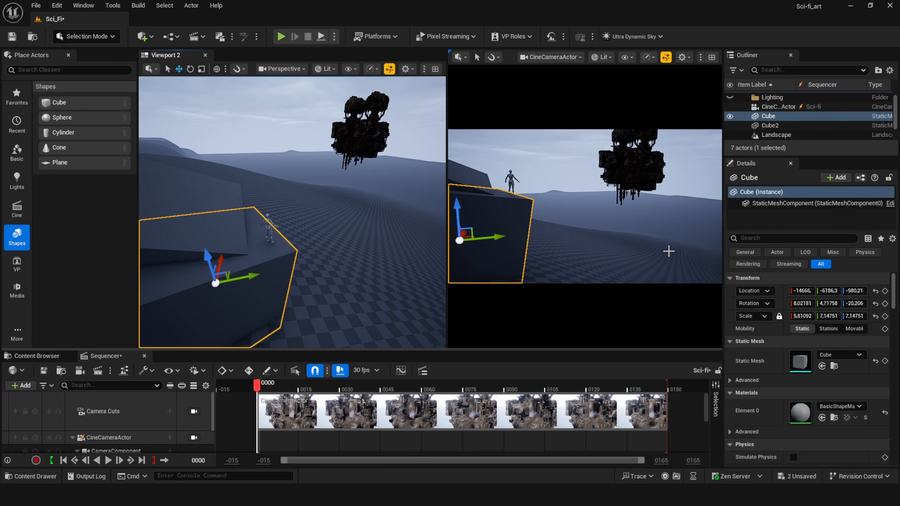
left_click(634, 160)
- Flatten and smooth the landscape slope in front of the cubes with a brush size of 5536 and strength of 1.0
left_click(86, 37)
left_click(78, 63)
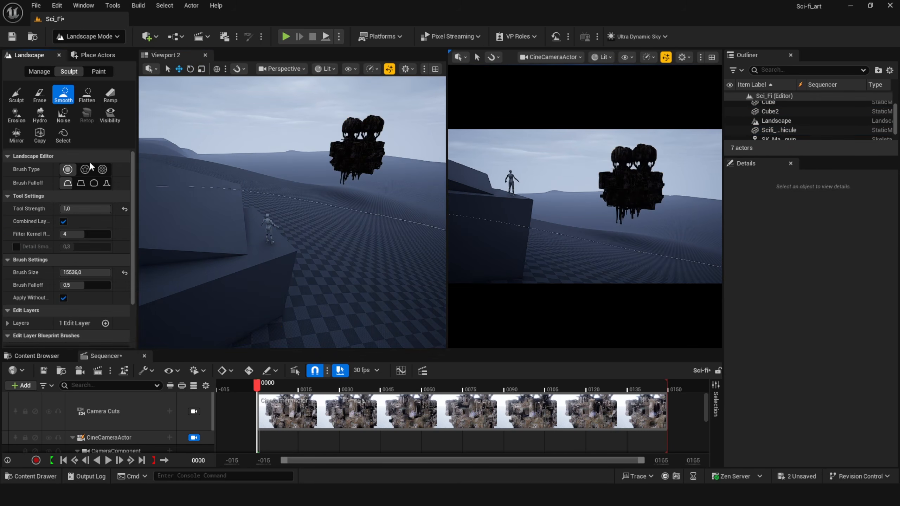
left_click(87, 95)
right_click_drag(368, 183, 378, 212)
mouse_move(353, 140)
right_mouse_down()
mouse_move(271, 151)
mouse_move(266, 141)
right_mouse_up()
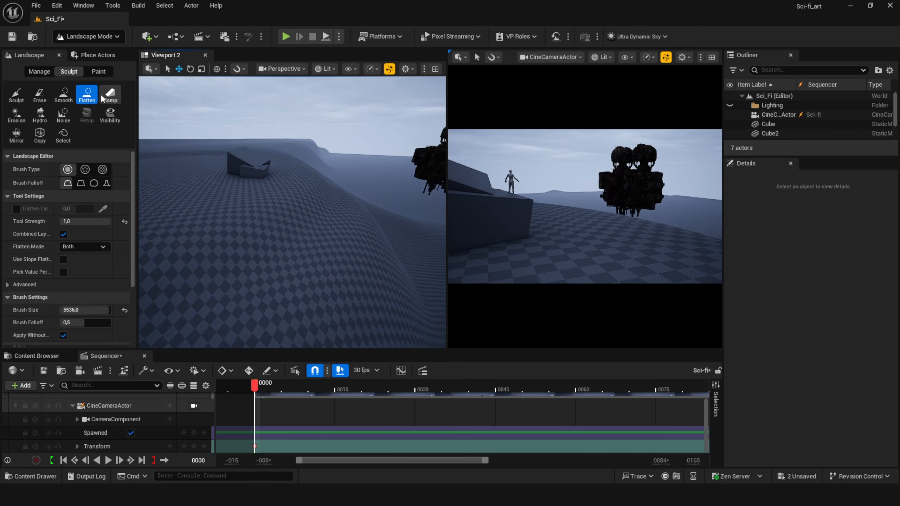
left_click(63, 94)
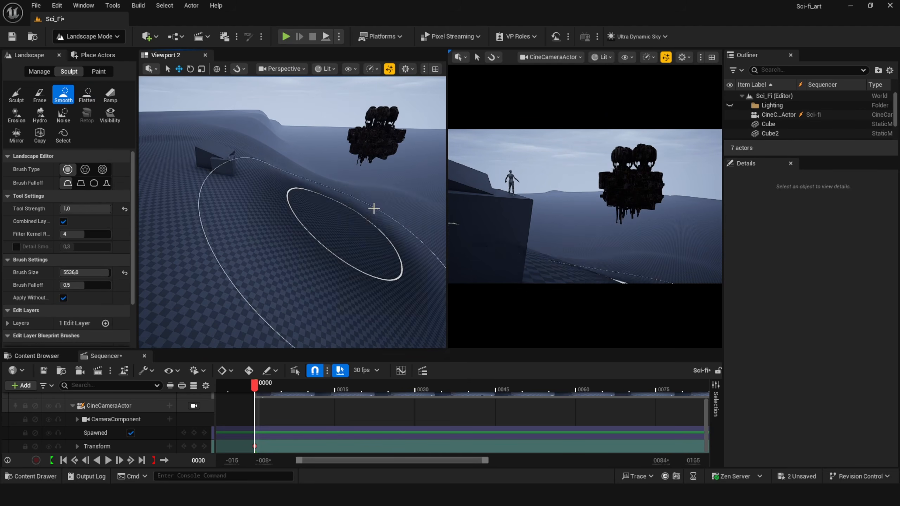
- Open Quixel Bridge and browse the 3D Assets to the Rock category under Nature
left_click(83, 5)
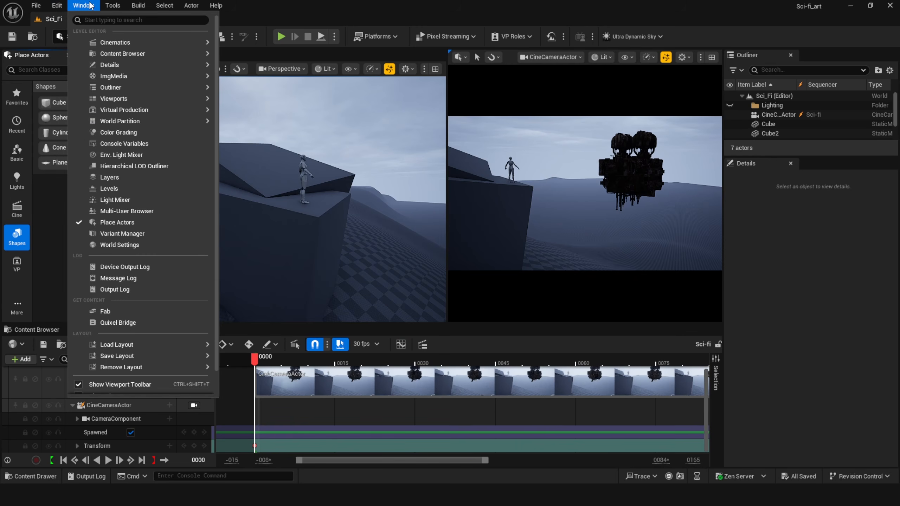
left_click(145, 319)
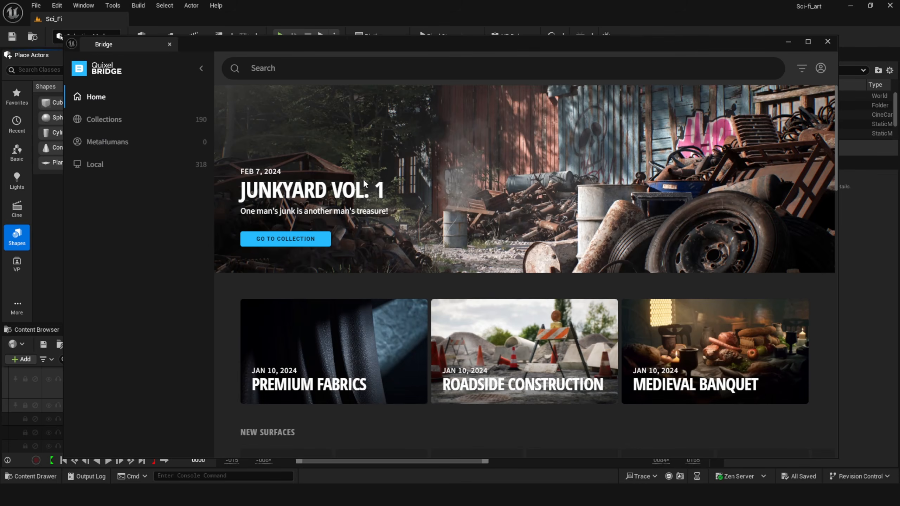
left_click(106, 124)
left_click(119, 213)
left_click(153, 259)
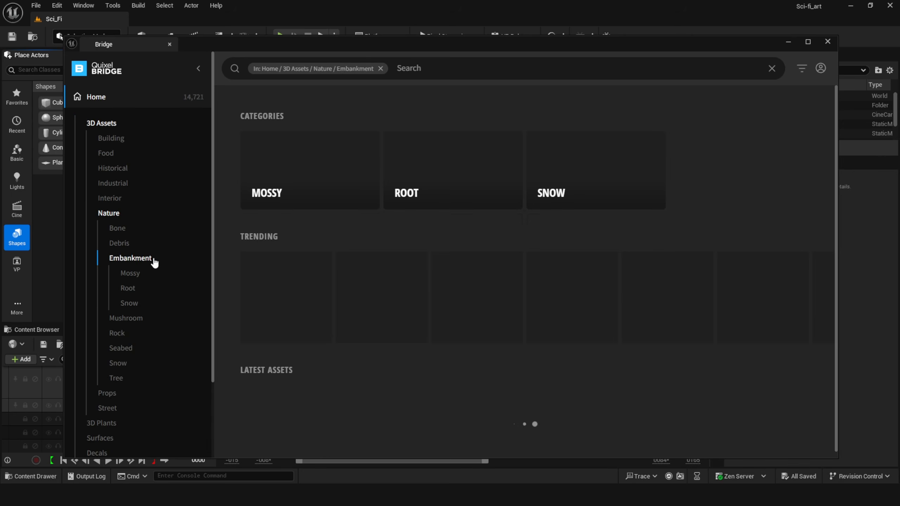
left_click(117, 333)
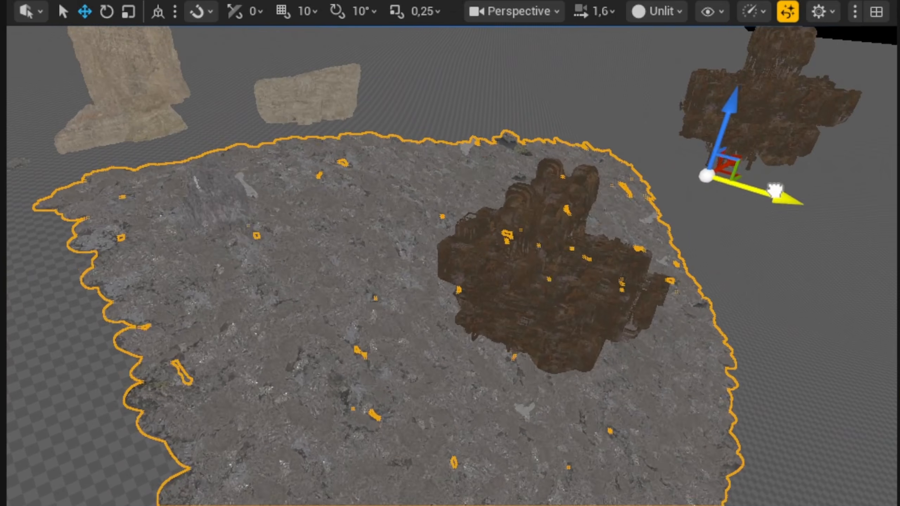
left_click_drag(774, 191, 804, 170, "alt")
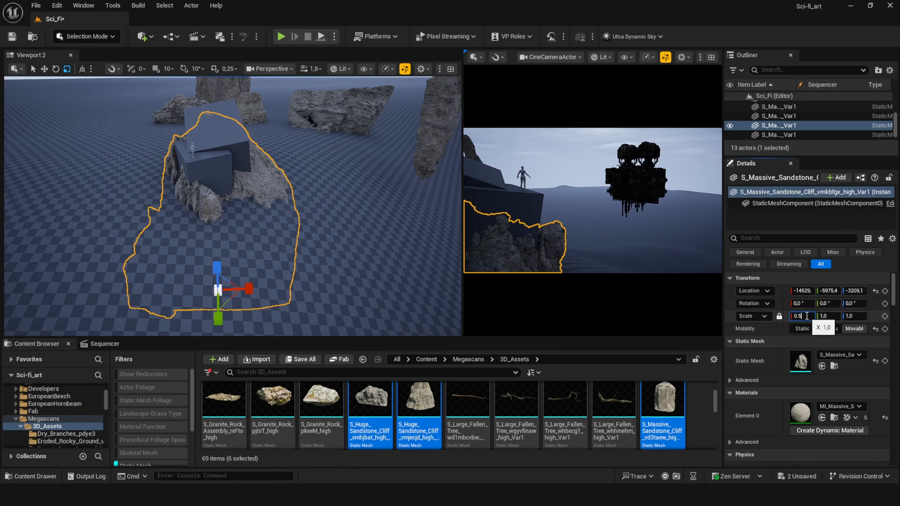
- Scale the selected massive sandstone cliff to 0.5 and reposition it against the rocks beneath the mannequin
key("Return")
right_click_drag(319, 212, 312, 191)
key("w")
left_click_drag(224, 295, 226, 230)
right_click_drag(233, 212, 248, 227)
left_click_drag(229, 290, 251, 301)
- Turn the huge sandstone cliff beside the mannequin to about 3.5°, 2.2°, -18.7° and shift it sideways to fill out the ledge
right_click_drag(251, 301, 262, 328)
scroll(255, 283, "down", 3)
key("e")
mouse_move(263, 328)
left_mouse_down()
mouse_move(283, 320)
mouse_move(265, 326)
left_mouse_up()
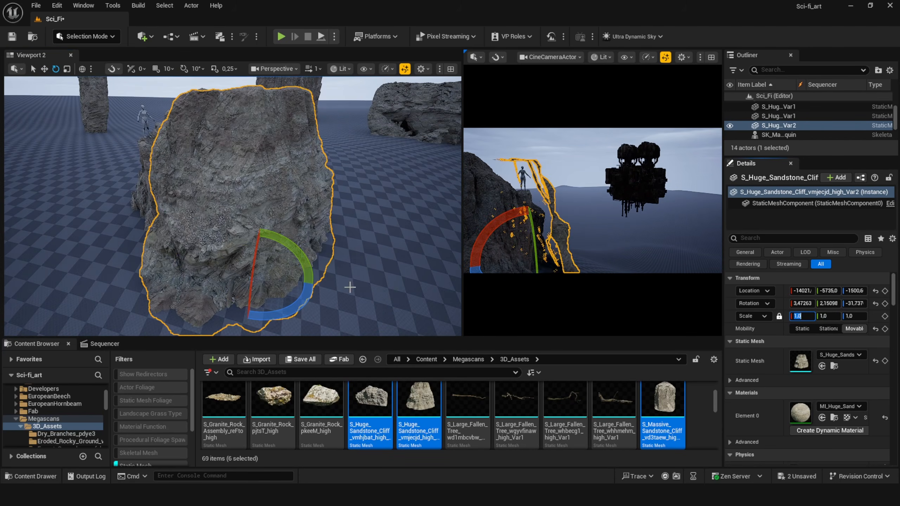
key("w")
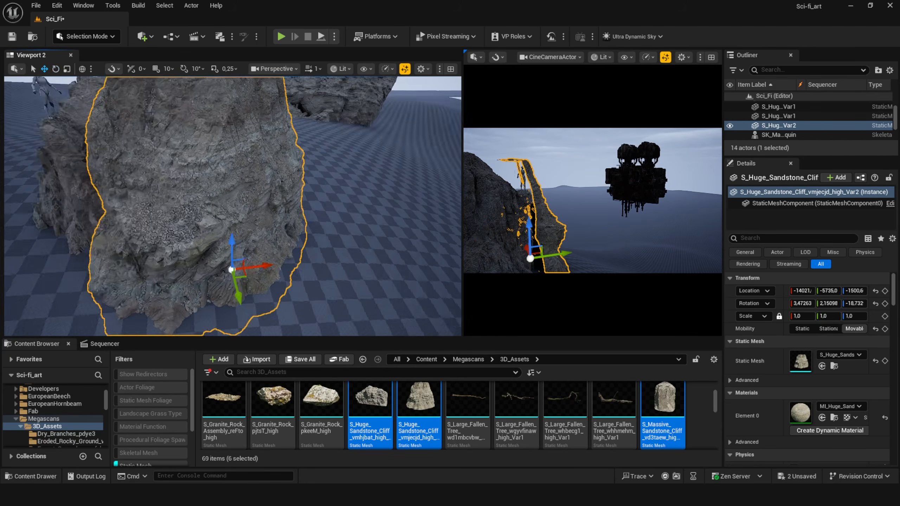
right_click_drag(244, 248, 236, 266)
left_click_drag(235, 266, 286, 280)
key("e")
key("w")
key("e")
key("w")
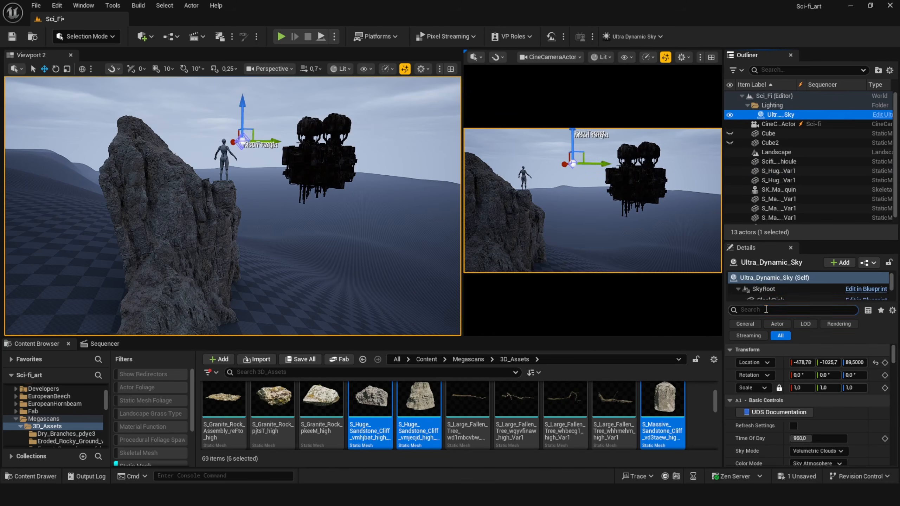
- Filter the Ultra_Dynamic_Sky settings for "volum" and enable Use Volumetric Fog
type("ll")
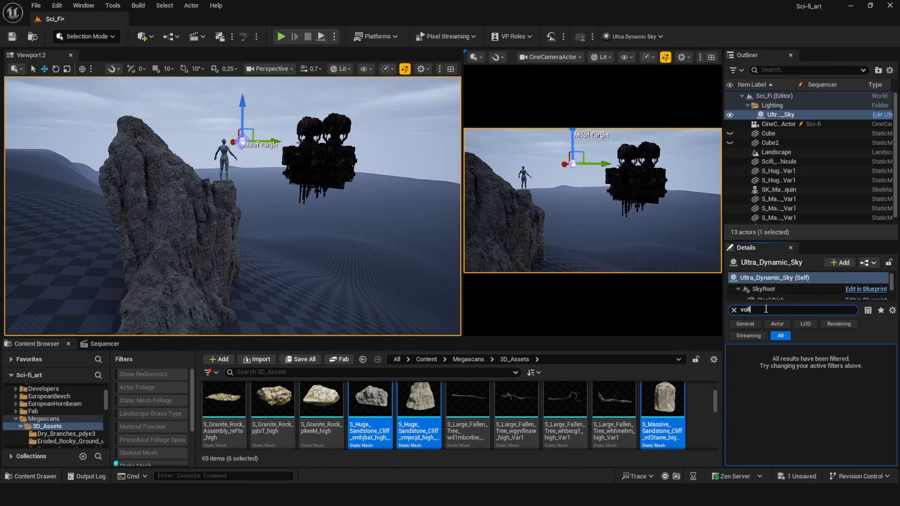
key("BackSpace")
type("um")
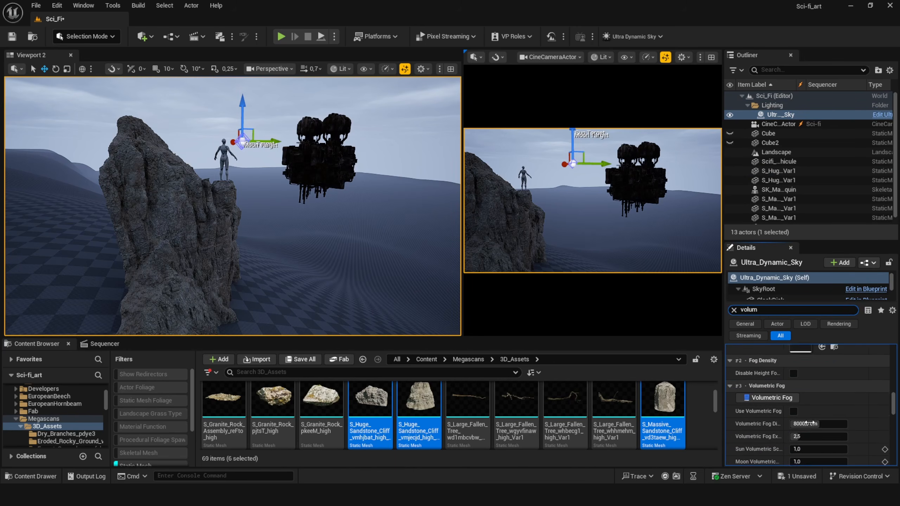
left_click(794, 396)
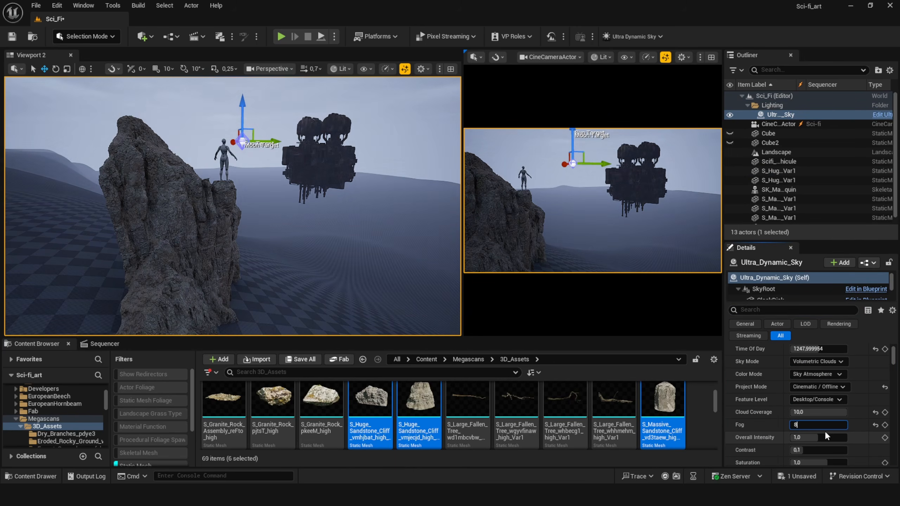
- Try the sky's Fog amount at 8 and 10, and set it to 5
key("Return")
type("10")
key("Return")
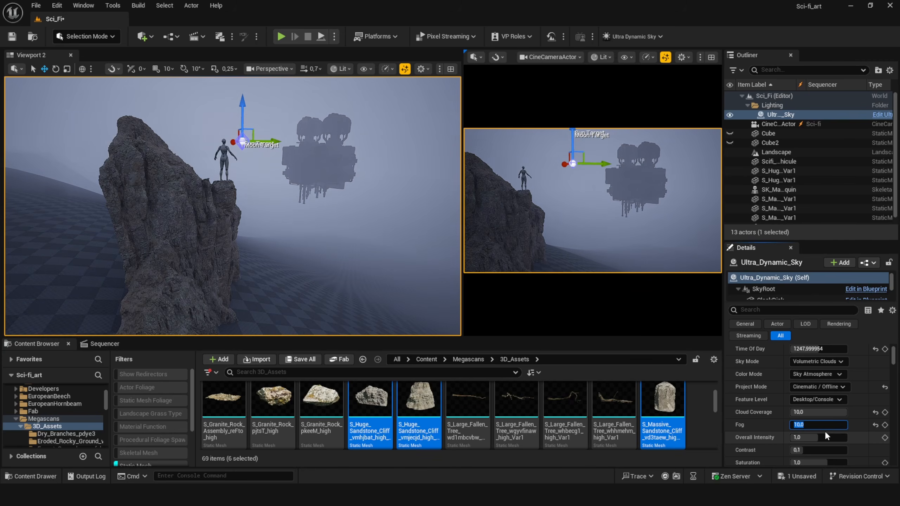
type("5")
key("Return")
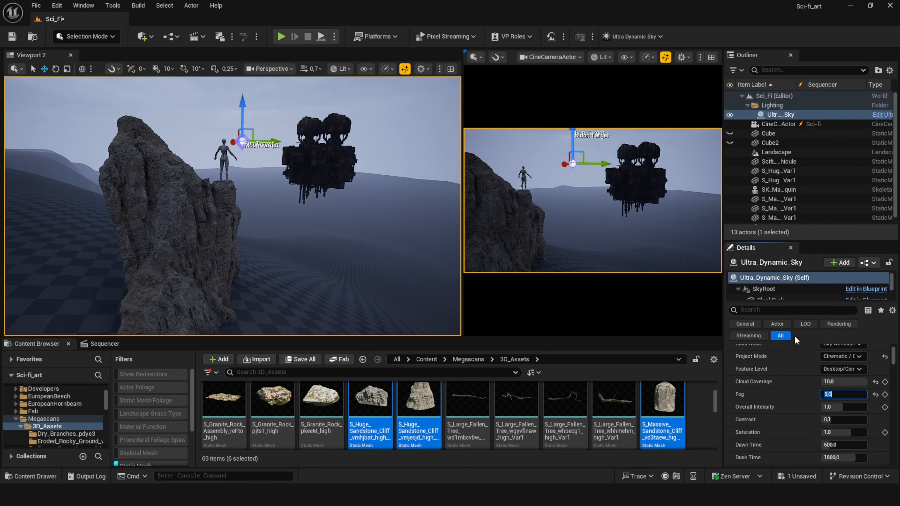
- Raise the sky's Volumetric Fog Extinction to 10 and reset the Volumetric Fog Distance to its default
left_click(762, 309)
type("volu")
left_click_drag(850, 404, 866, 391)
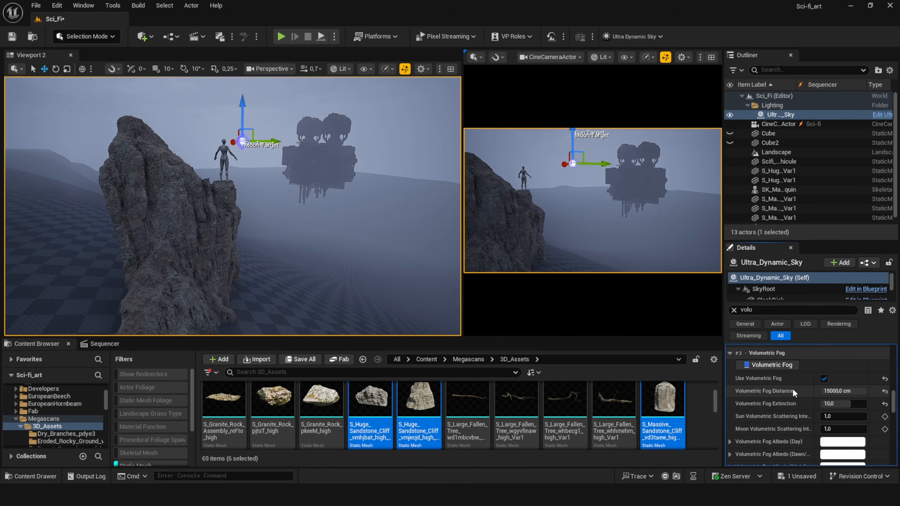
left_click(885, 391)
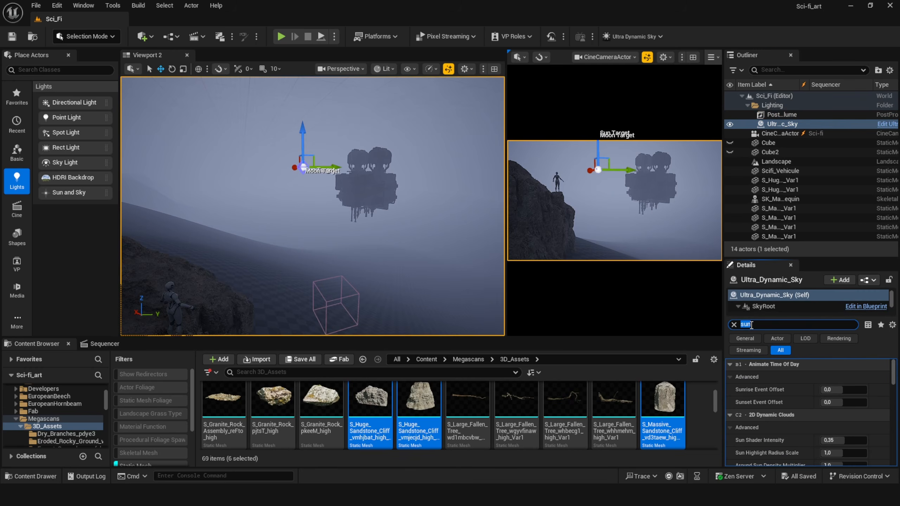
- Set the minimum of Ultra_Dynamic_Sky's Exposure Brightness Range to 1
scroll(797, 386, "down", 5)
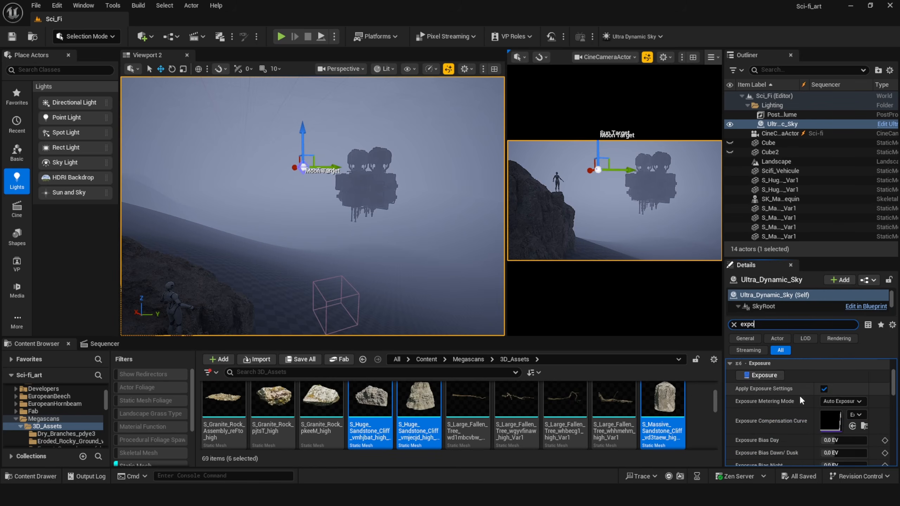
left_click_drag(782, 256, 782, 198)
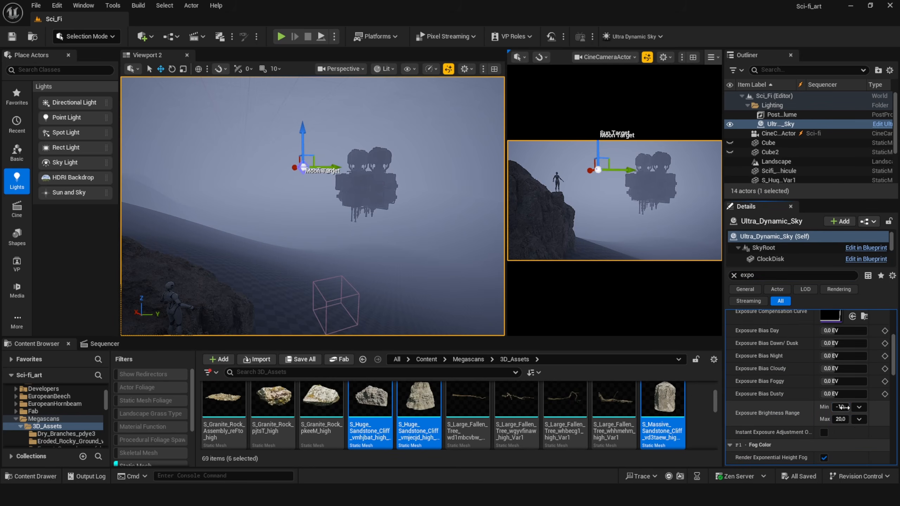
type("1")
key("Return")
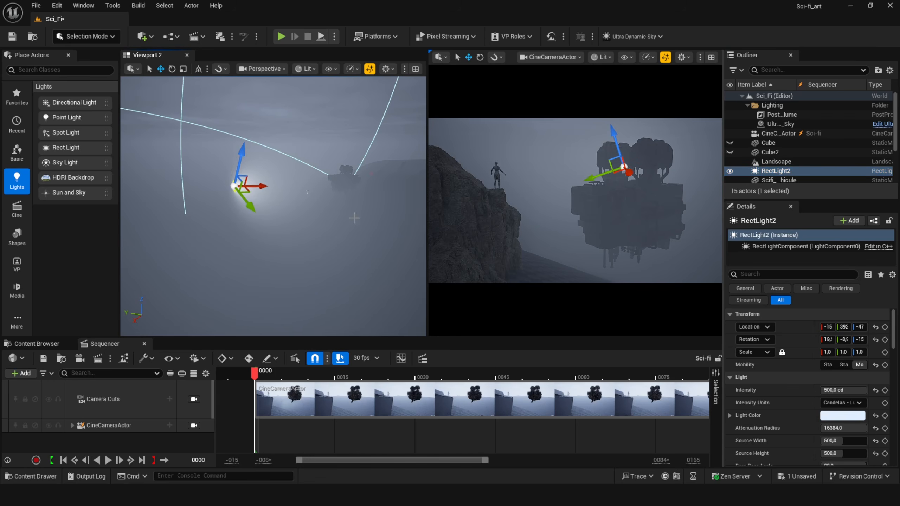
- Duplicate the rect light behind the floating structure and position the copy to backlight the fog
left_click(607, 217)
key("g")
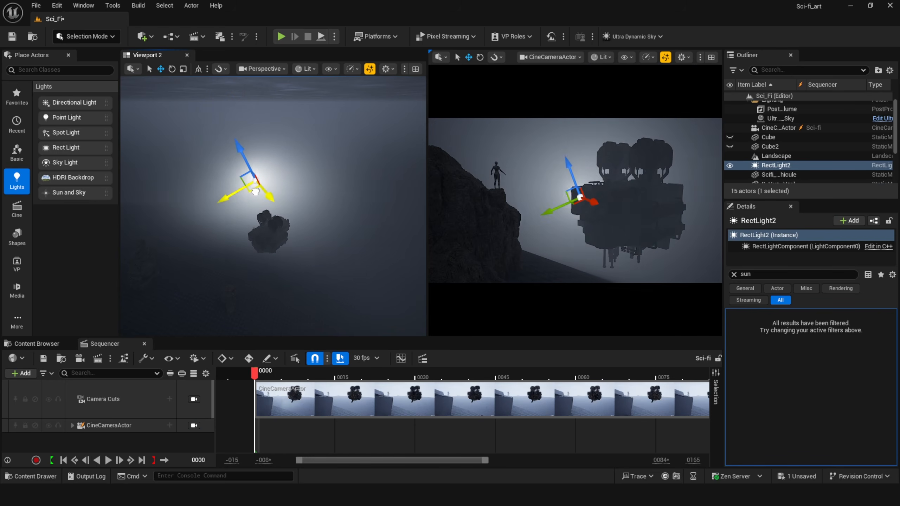
left_click_drag(244, 194, 226, 177, "alt")
mouse_move(201, 204)
left_mouse_down()
mouse_move(211, 196)
mouse_move(216, 206)
left_mouse_up()
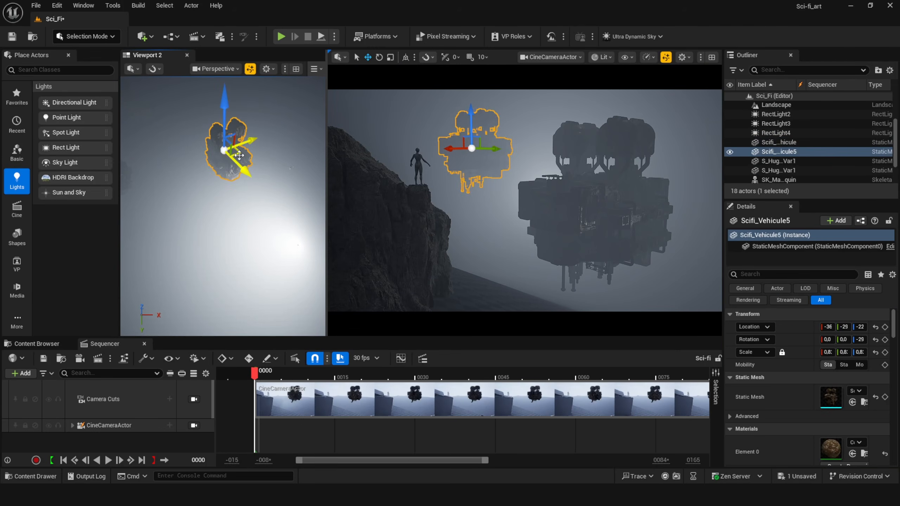
- Shift the smaller Scifi_Vehicule5 copy horizontally between the mannequin and the main structure in the camera frame
left_click_drag(238, 155, 225, 154)
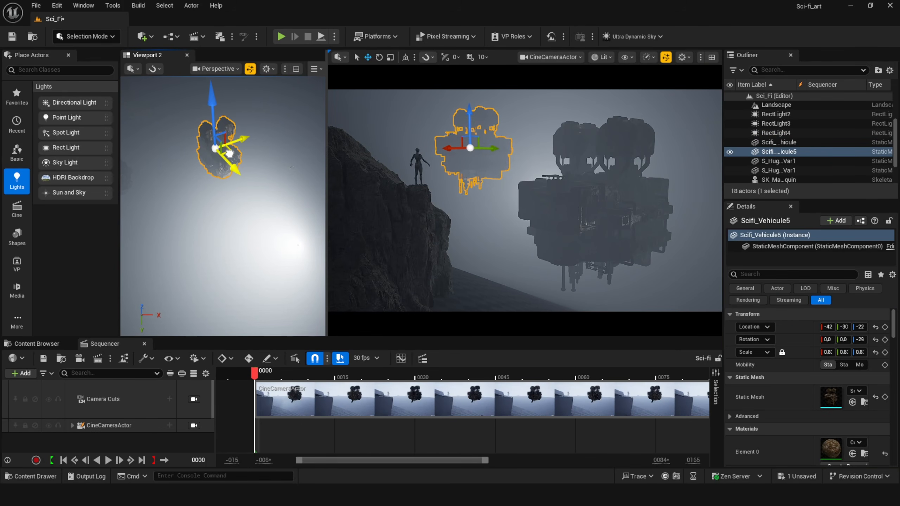
left_click(482, 239)
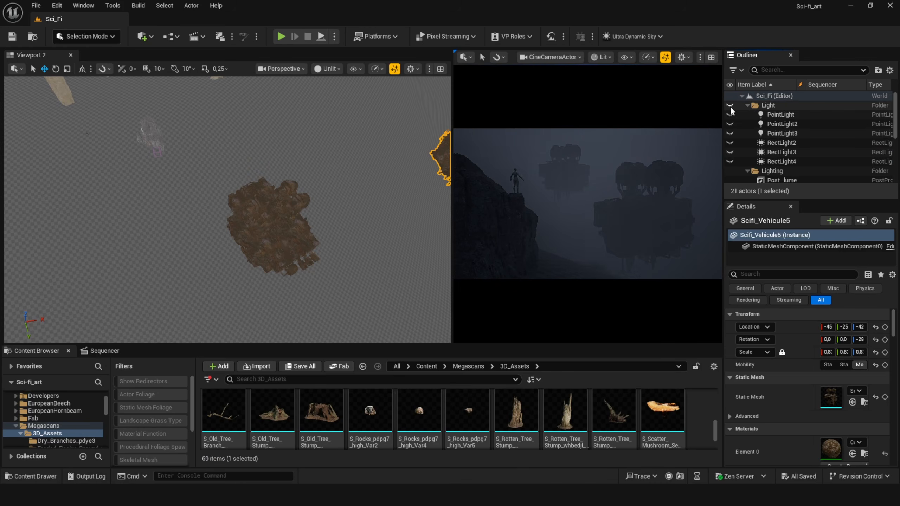
- Unhide the rect lights in the Light folder and enlarge the camera view
left_click(730, 105)
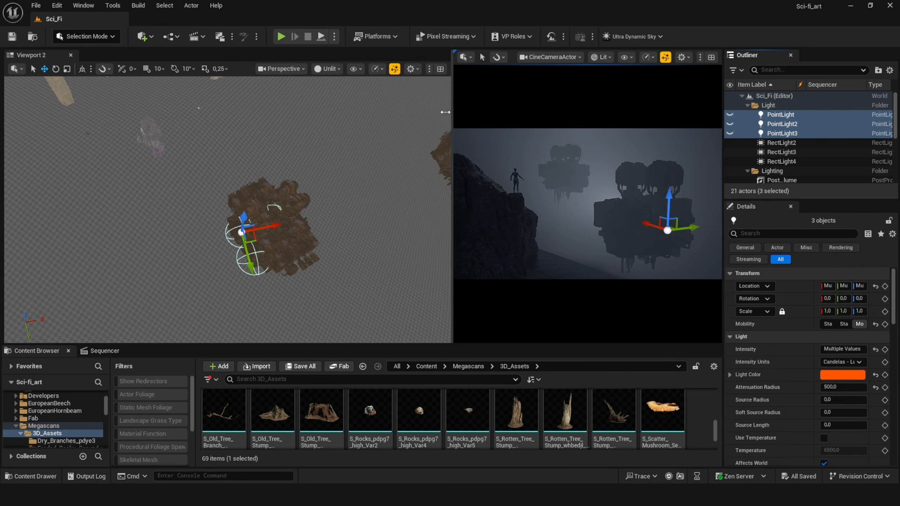
left_click_drag(452, 111, 235, 120)
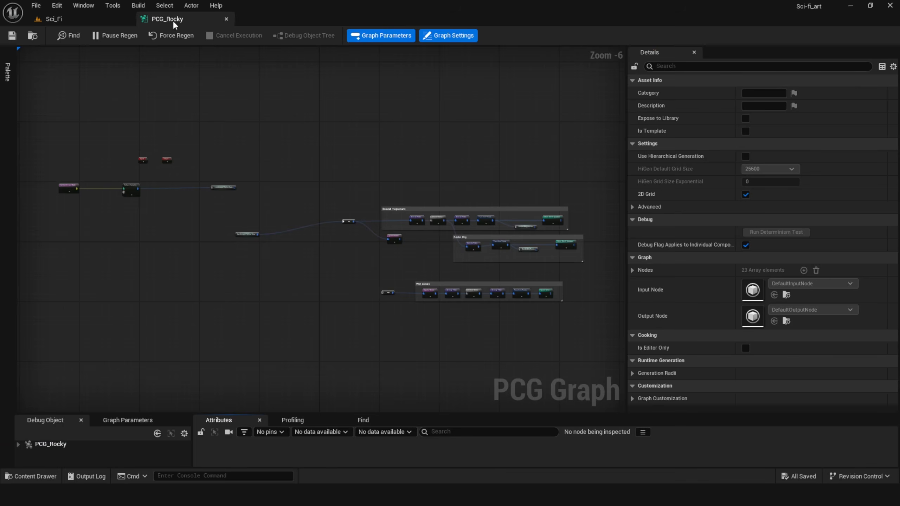
- Examine the Mesh Entries of the Ground megascans Static Mesh Spawner in the PCG_Rocky graph and return to the Sci_Fi level
scroll(420, 181, "up", 2)
right_click_drag(250, 176, 206, 75)
right_click_drag(336, 125, 264, 153)
left_click(490, 166)
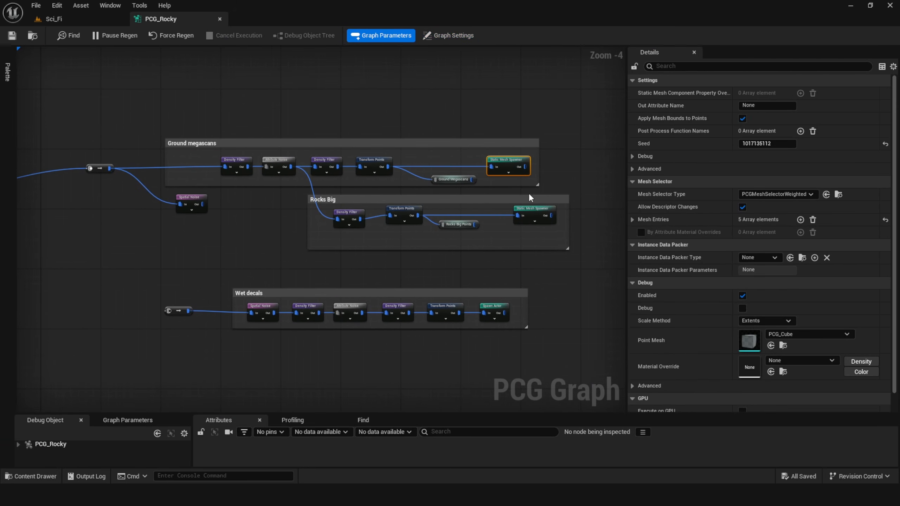
left_click(644, 219)
scroll(649, 219, "down", 2)
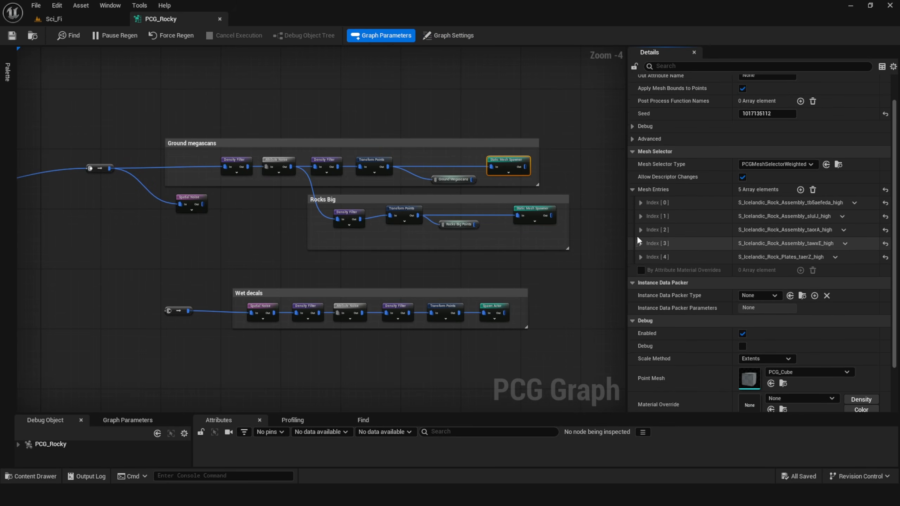
right_click_drag(224, 145, 282, 137)
left_click(78, 20)
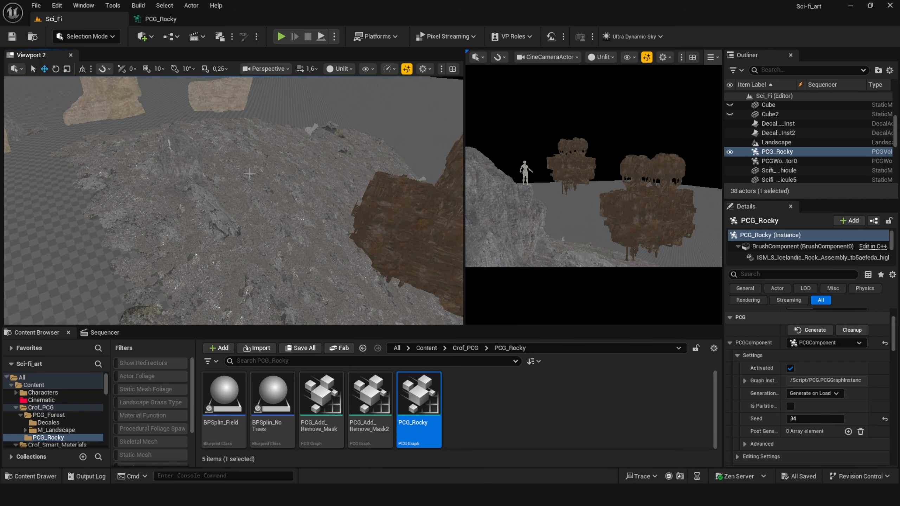
- Move the PCG_Rocky volume across the terrain and adjust its Seed to vary the rock scatter below the ledge
mouse_move(348, 167)
right_mouse_down()
mouse_move(329, 173)
mouse_move(347, 166)
right_mouse_up()
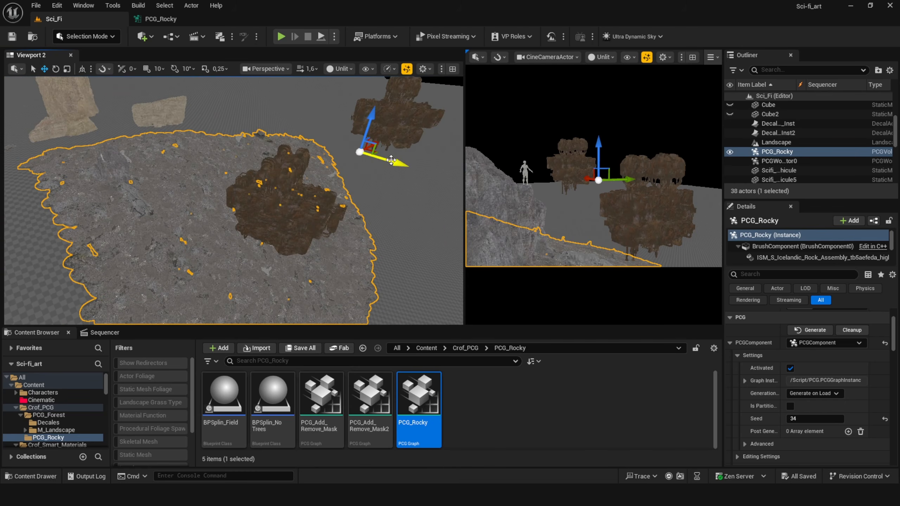
left_click_drag(391, 160, 419, 143)
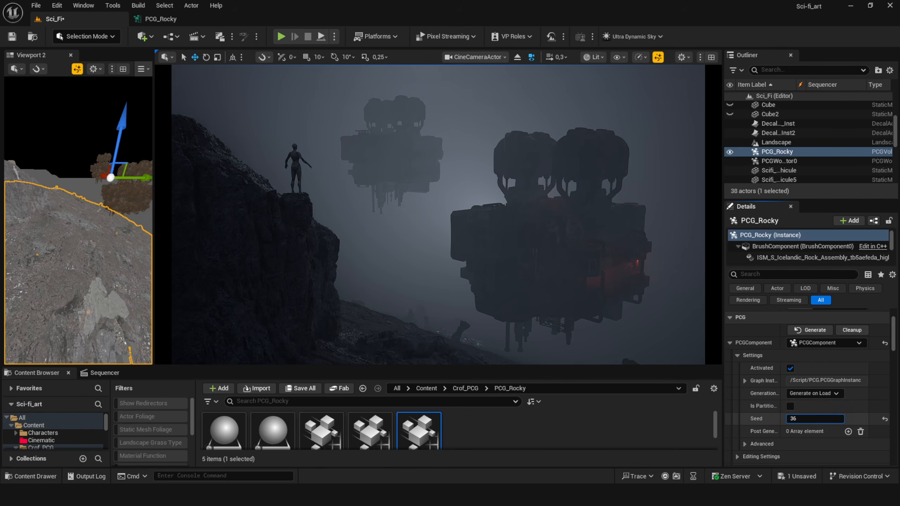
mouse_move(792, 421)
left_mouse_down()
mouse_move(805, 422)
mouse_move(781, 418)
left_mouse_up()
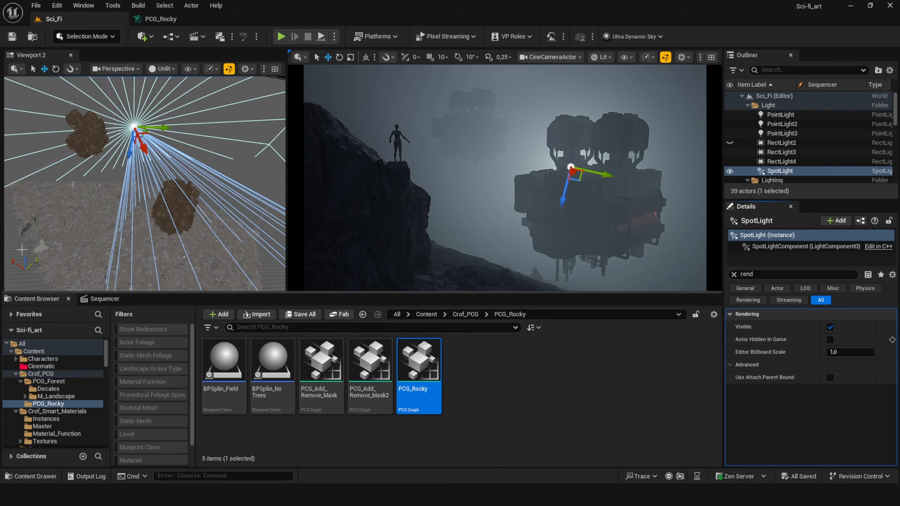
- Show the camera sequence and move the playhead to frame 150 at the end of the shot
left_click(99, 298)
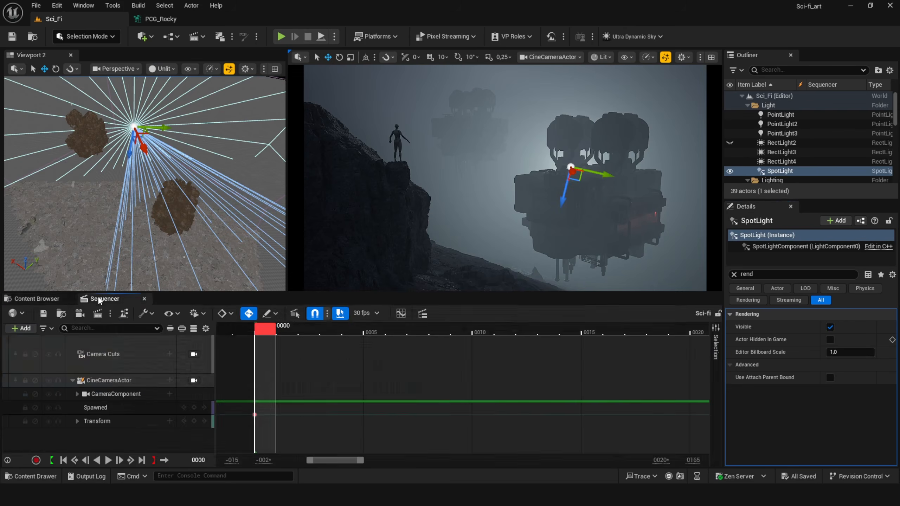
scroll(362, 393, "down", 4, "ctrl")
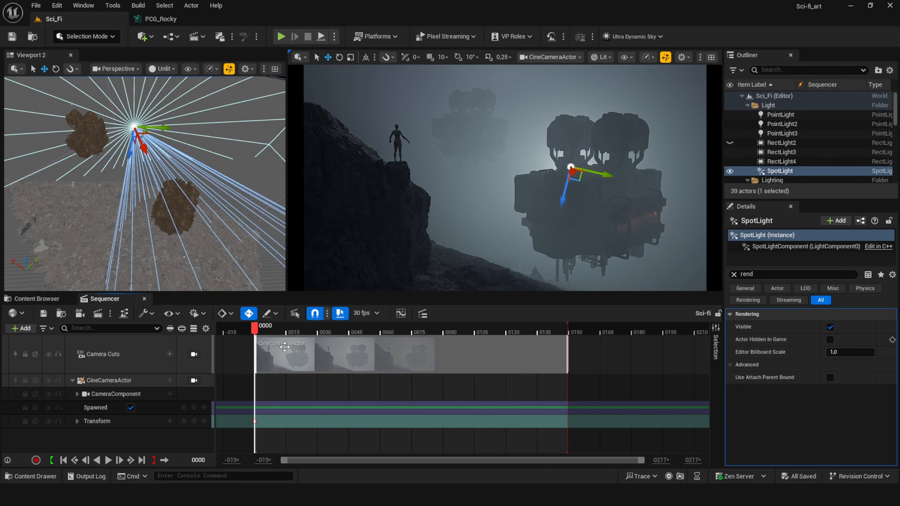
scroll(567, 391, "up", 6, "ctrl")
left_click_drag(260, 330, 622, 333)
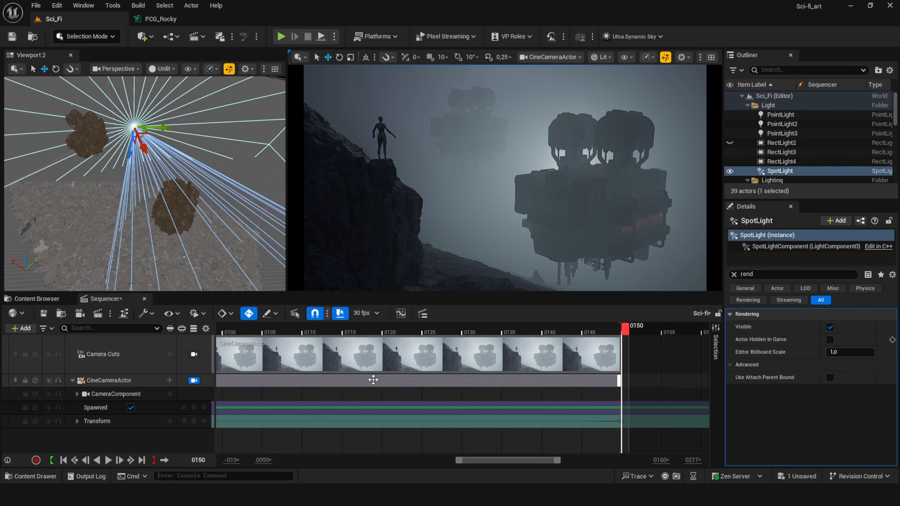
- Open the key interpolation options for the camera's Transform key at frame 150 and play the sequence from the start
scroll(461, 426, "down", 5, "ctrl")
left_click(623, 422)
right_click(623, 421)
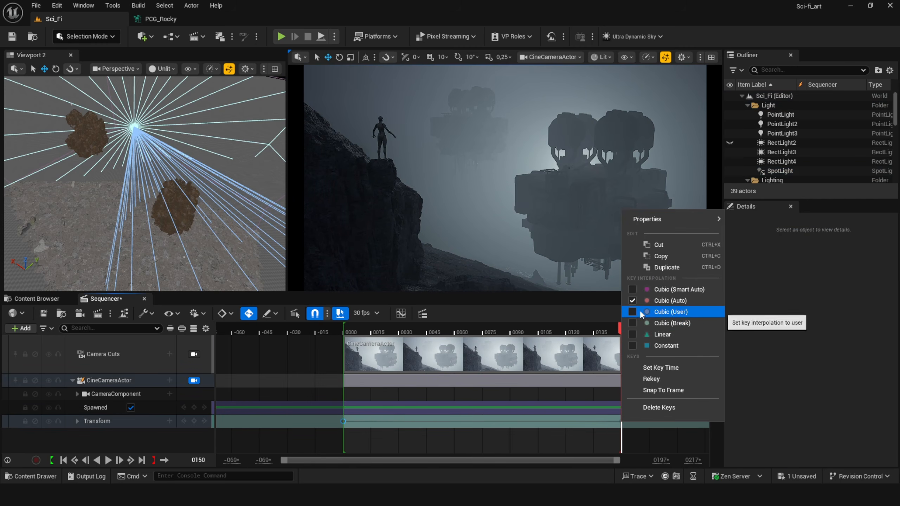
left_click(335, 326)
key("space")
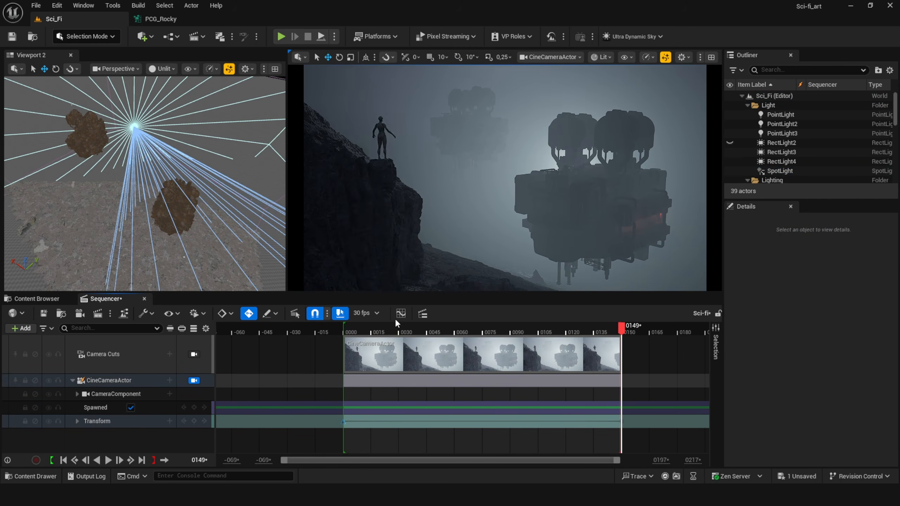
- Set the sequence's frame rate to 24 fps and play back the camera move
left_click(366, 313)
left_click(402, 138)
key("space")
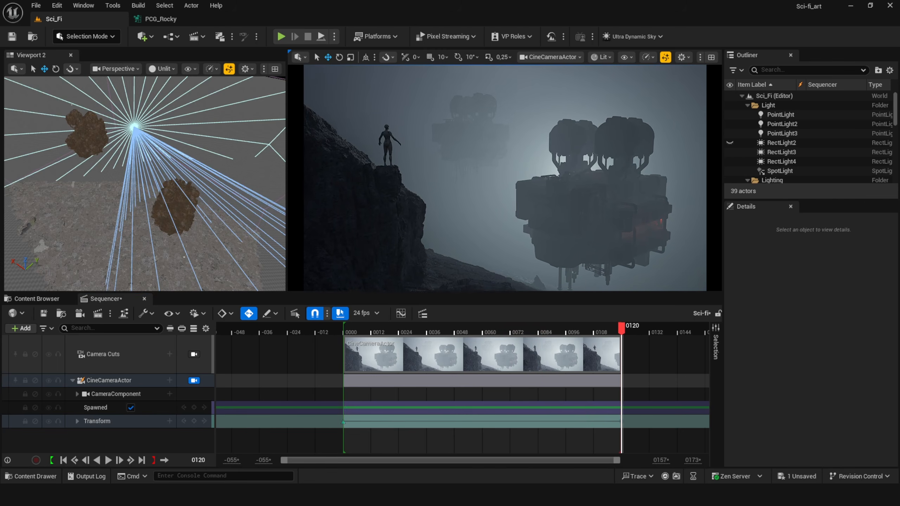
key("space")
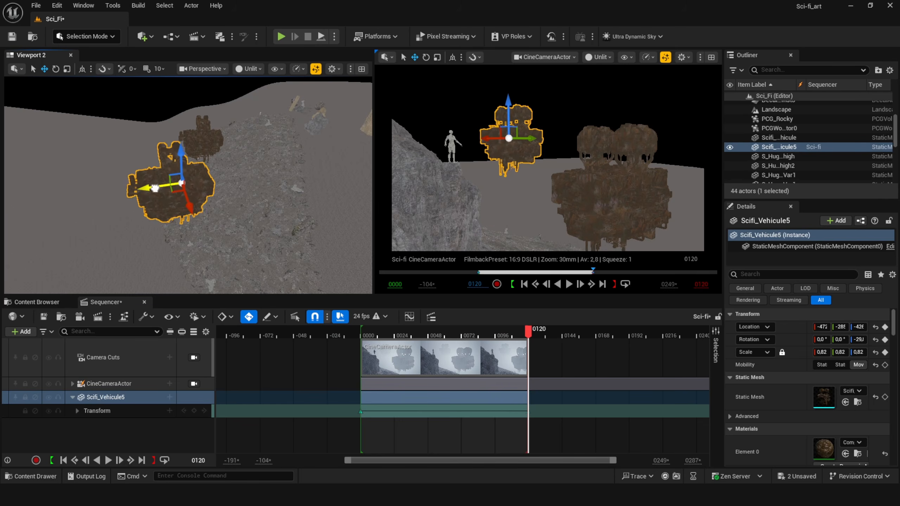
- Move the floating structure Scifi_Vehicule5 sideways toward the figure on the cliff at frame 120 and play the sequence
left_click_drag(174, 188, 163, 188)
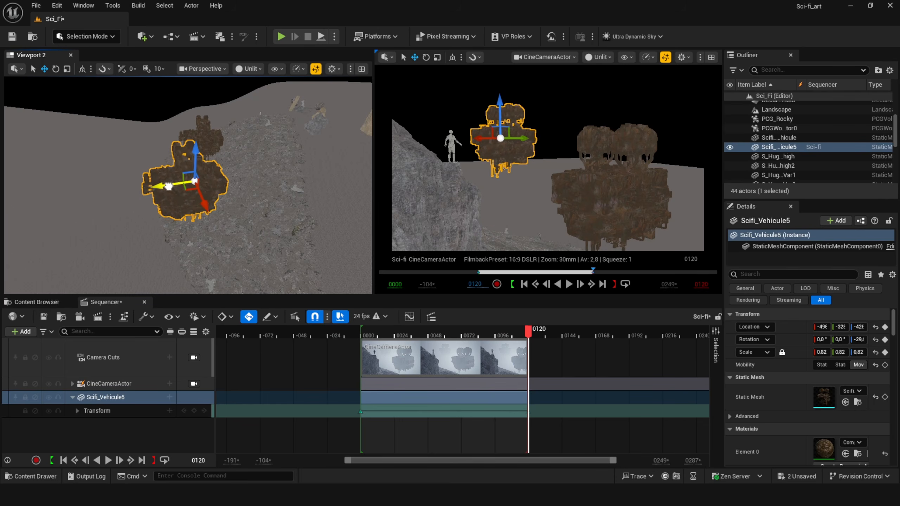
key("space")
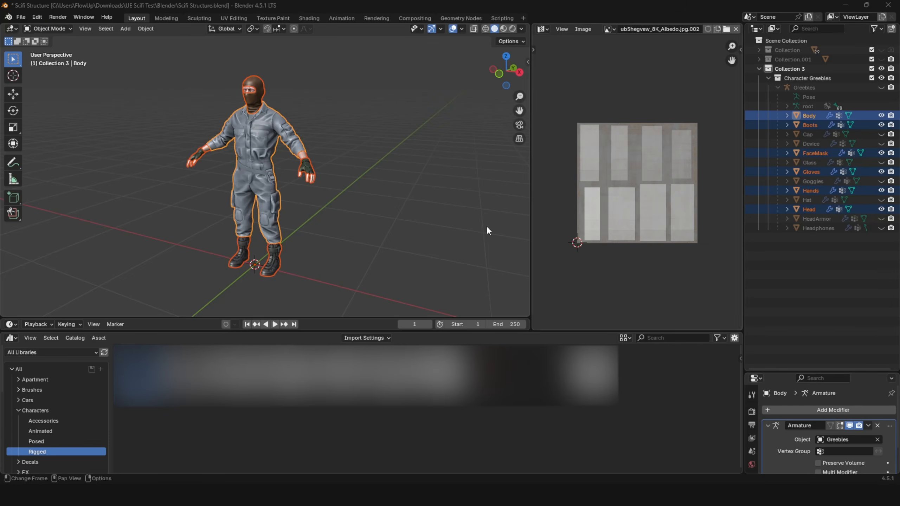
- Switch to Blender, orbit around the selected rigged character and open the file commands
middle_click_drag(259, 139, 250, 139)
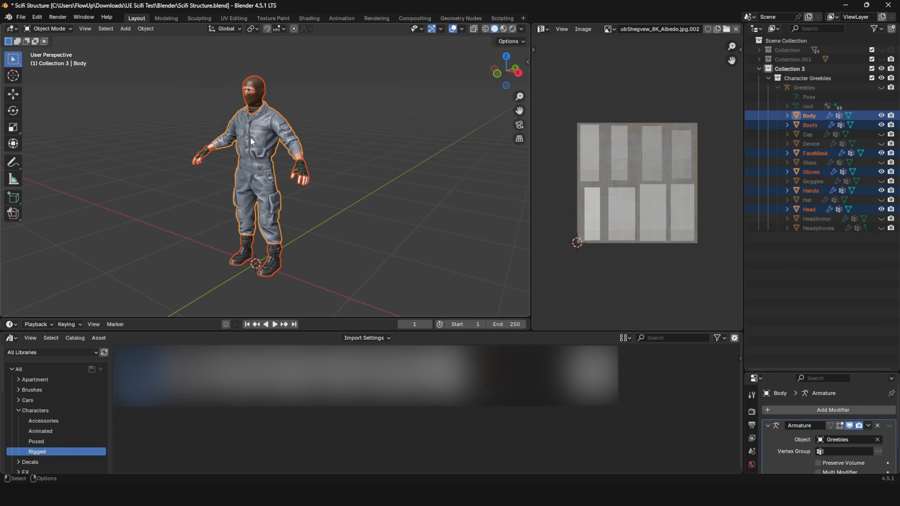
key("F4")
mouse_move(230, 138)
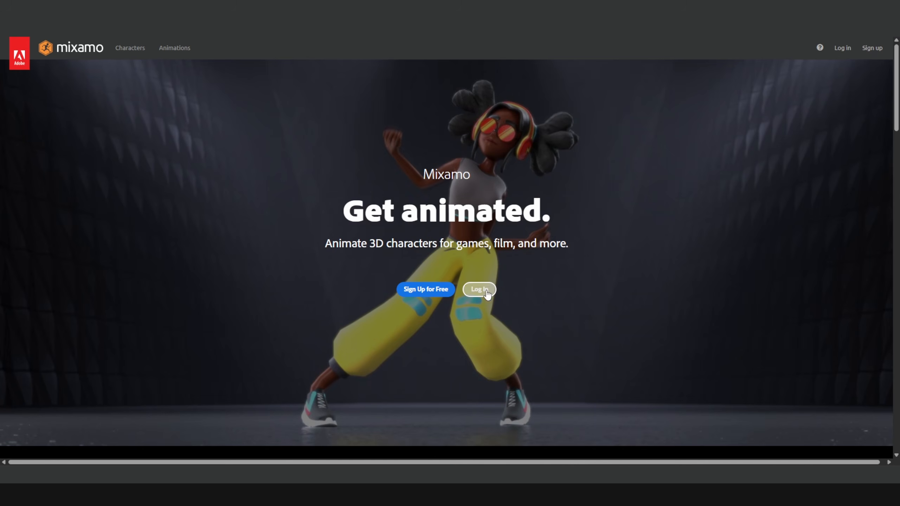
- Log in to Mixamo in the browser and view the Unarmed Idle 01 animation on the uploaded character from another angle
left_click(475, 290)
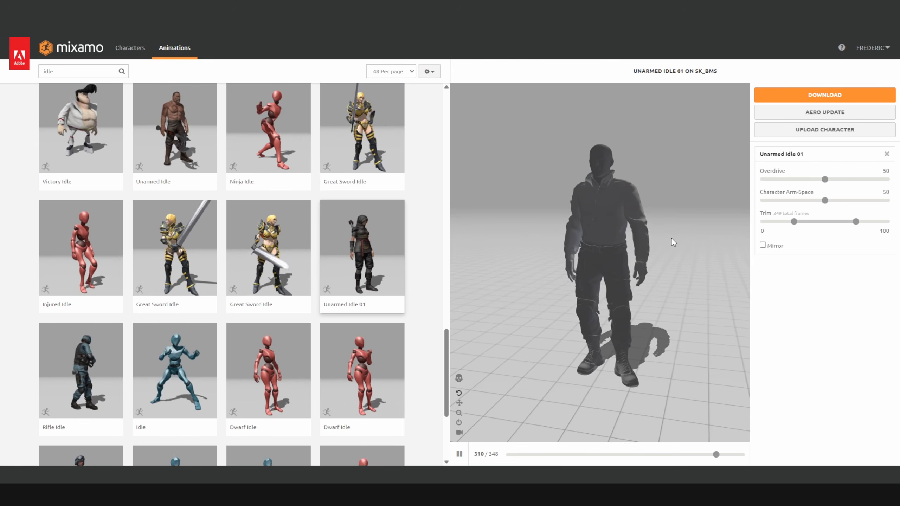
left_click_drag(535, 235, 621, 233)
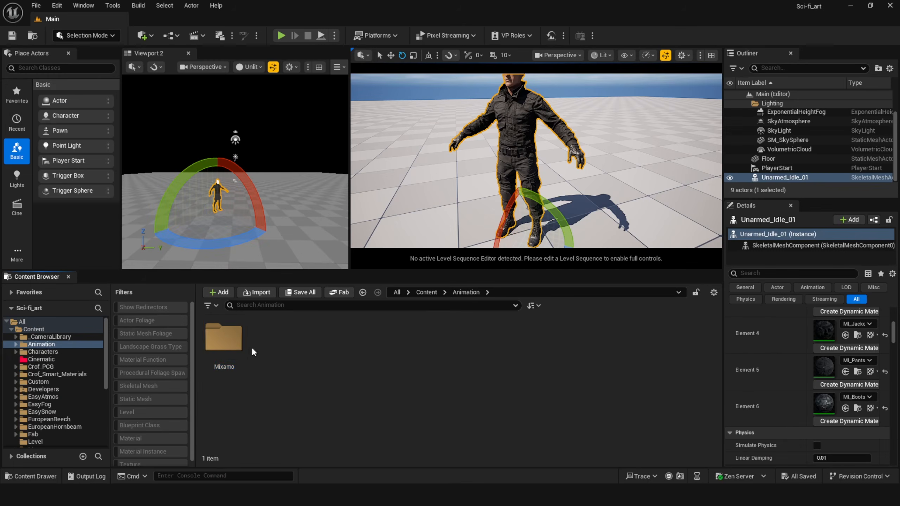
- Switch to Unreal Engine, open Unarmed_Idle_01_Anim from the Mixamo folder and inspect the animated character from several sides
double_click(221, 338)
left_click(627, 341)
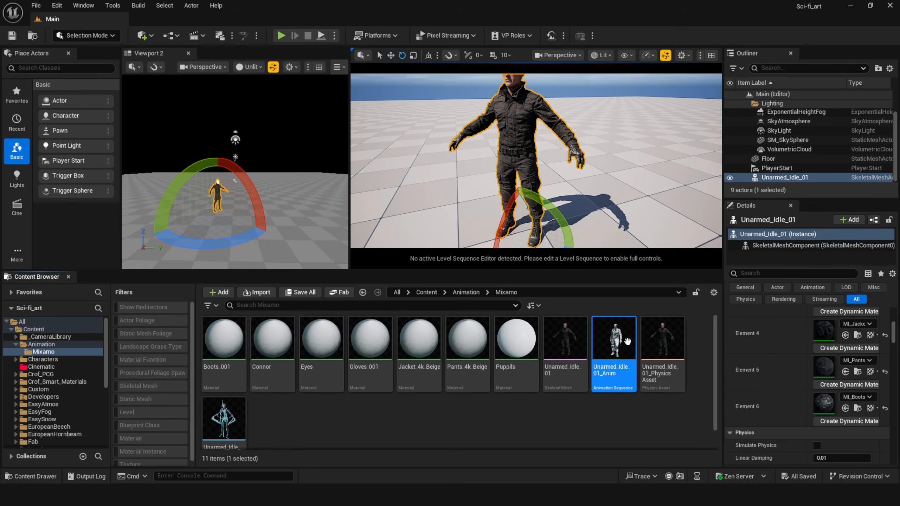
double_click(626, 341)
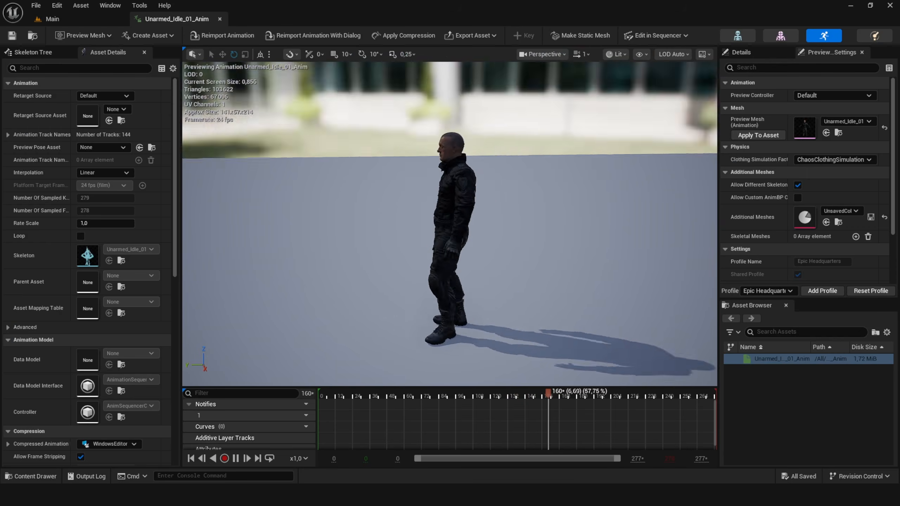
left_click_drag(480, 170, 631, 167)
scroll(481, 169, "up", 4)
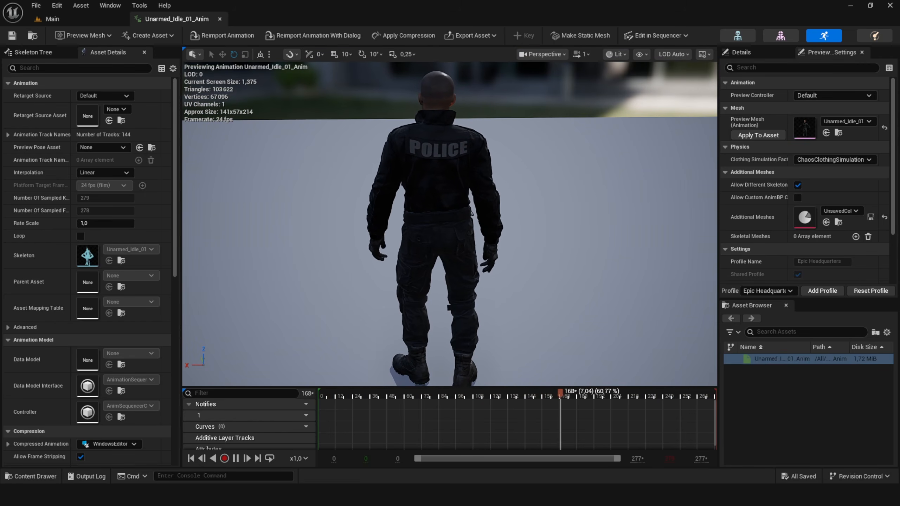
left_click_drag(454, 173, 396, 182, "alt")
scroll(453, 172, "down", 5)
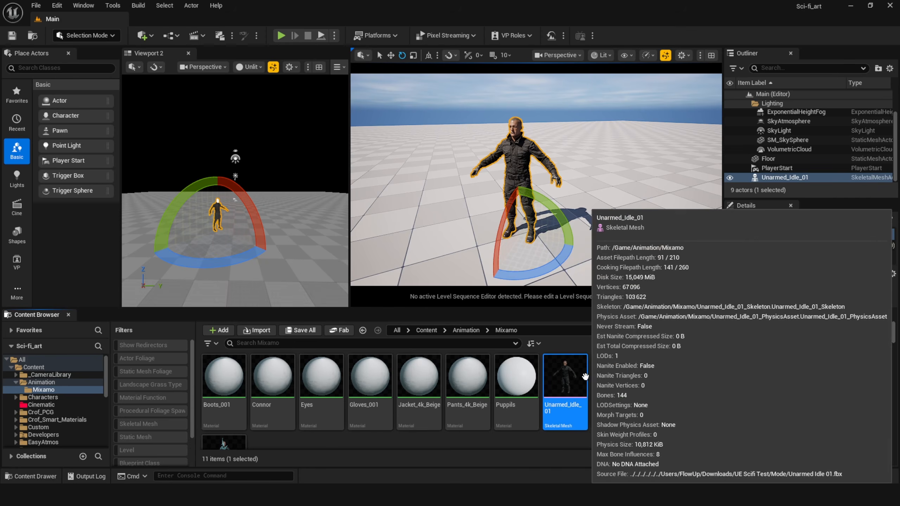
- Create a Modular Rig from the Unarmed_Idle_01 skeletal mesh
scroll(604, 382, "down", 2)
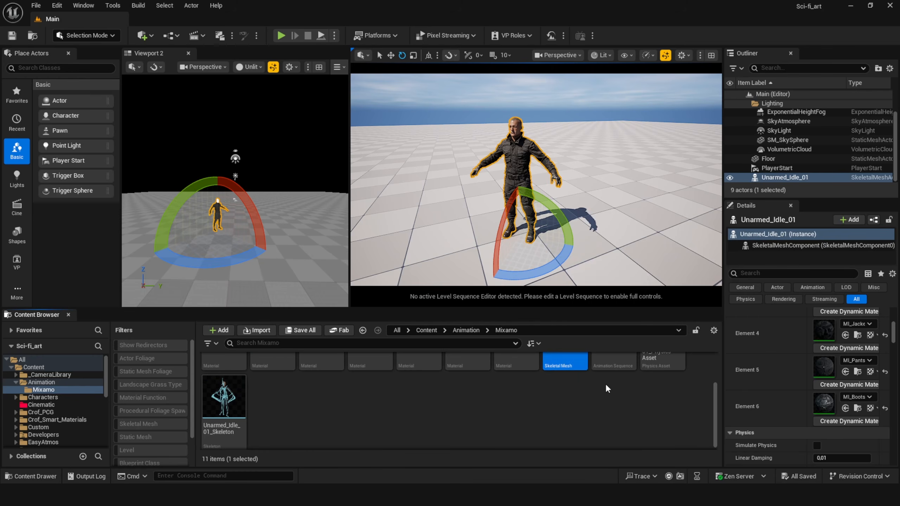
scroll(604, 382, "up", 2)
right_click(567, 381)
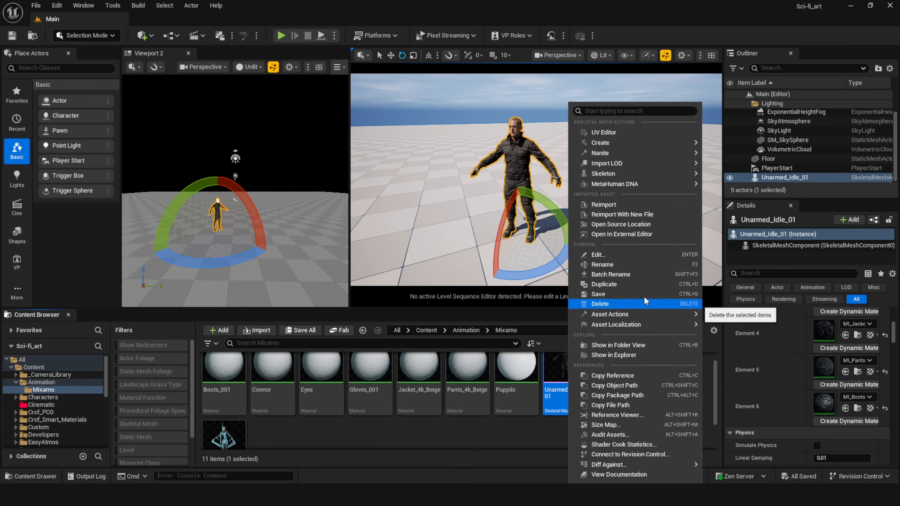
mouse_move(631, 143)
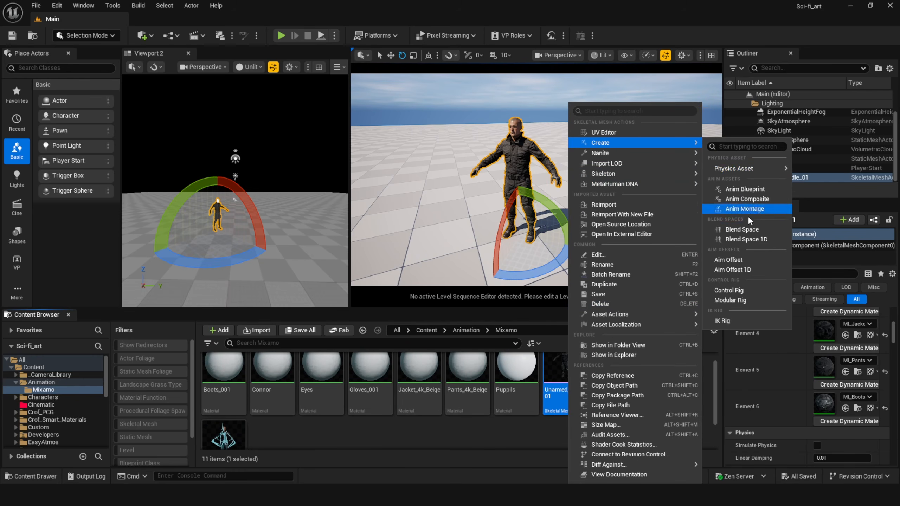
left_click(747, 299)
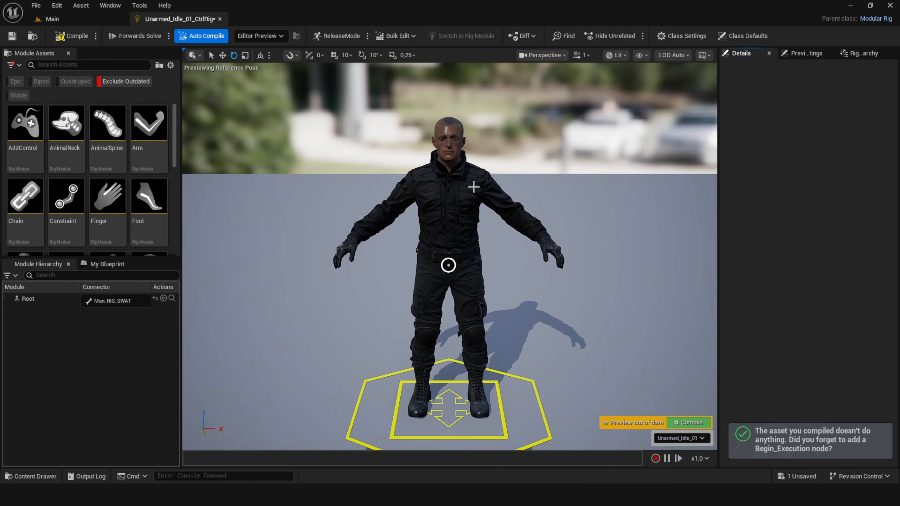
- Filter the rig modules to Biped and attach a Spine module to the character's spine socket
left_click_drag(474, 186, 468, 188, "alt")
right_click_drag(468, 189, 468, 209)
scroll(468, 188, "down", 3)
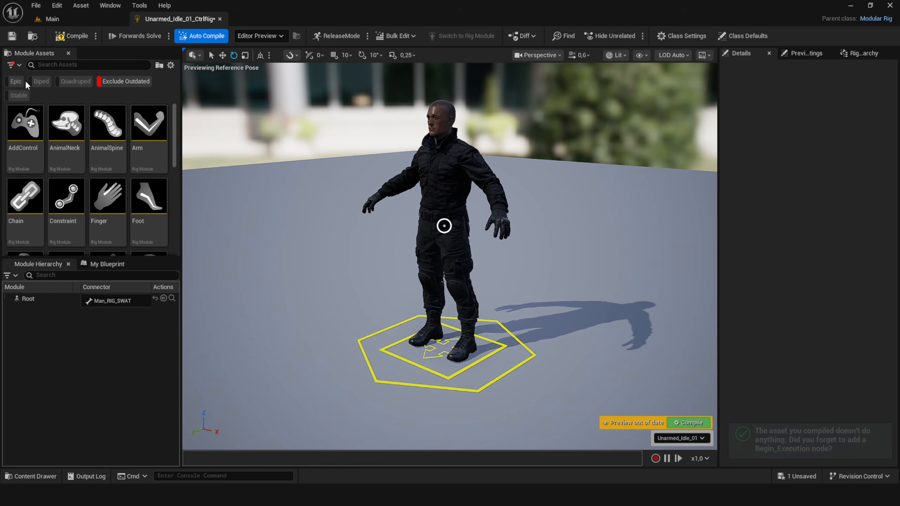
left_click(37, 81)
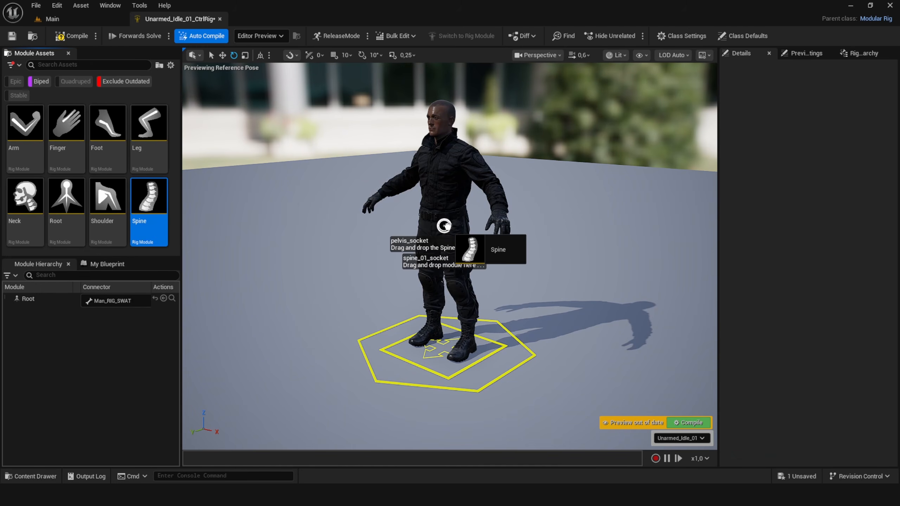
left_click_drag(444, 226, 444, 227)
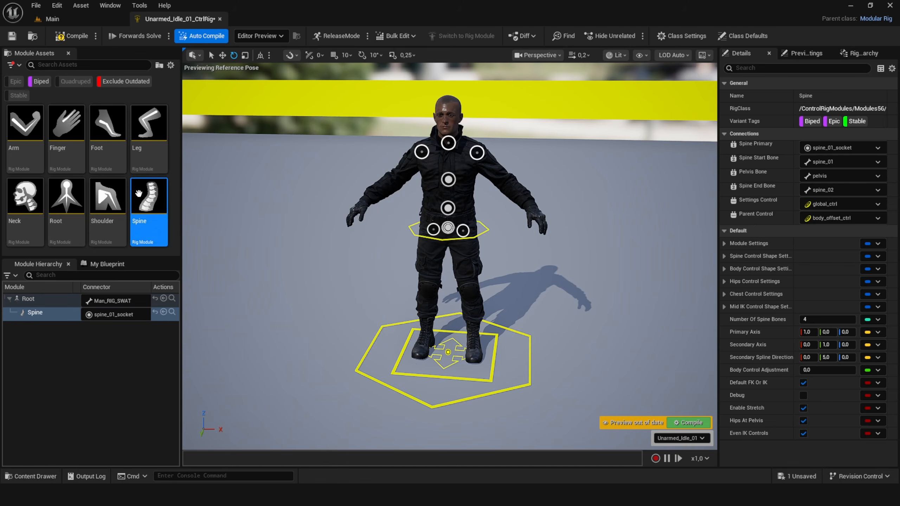
- Attach a Shoulder module to the left shoulder socket and Leg modules to the left and right thigh sockets
left_click_drag(473, 170, 478, 153)
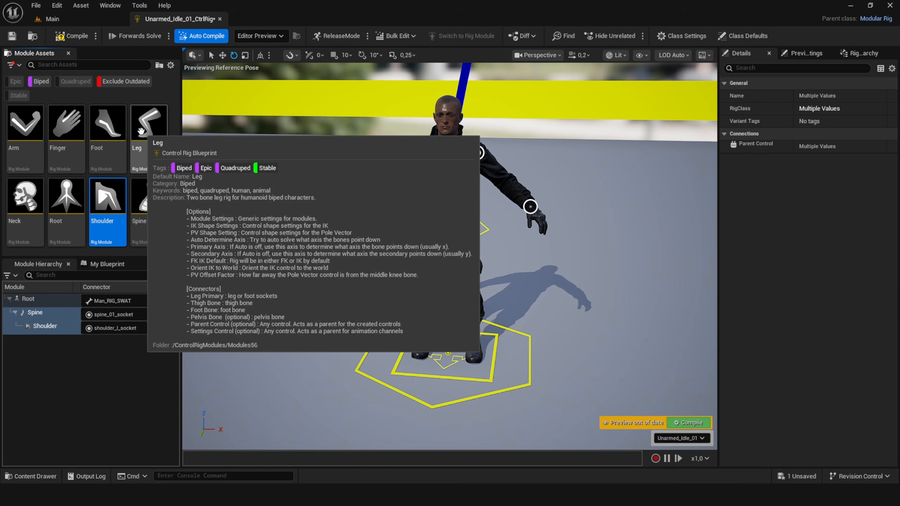
left_click_drag(137, 140, 296, 251)
left_click_drag(244, 144, 463, 231)
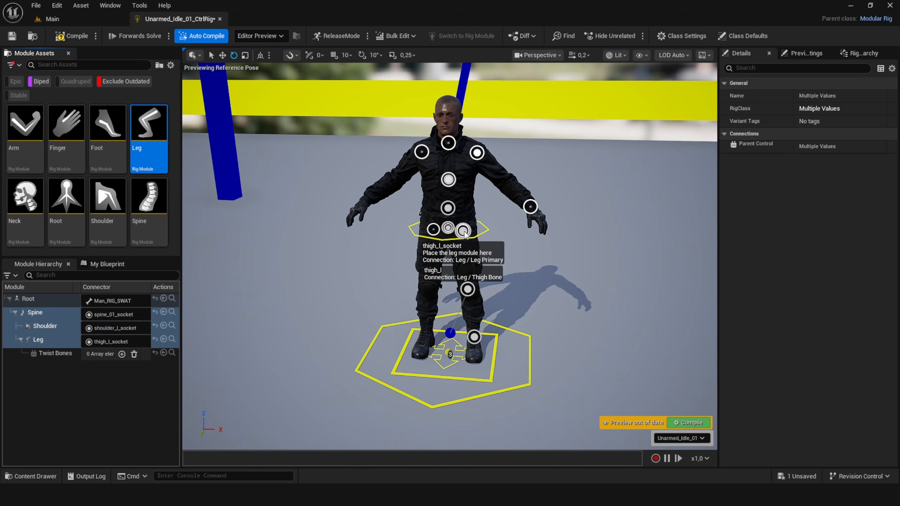
left_click_drag(149, 129, 433, 229)
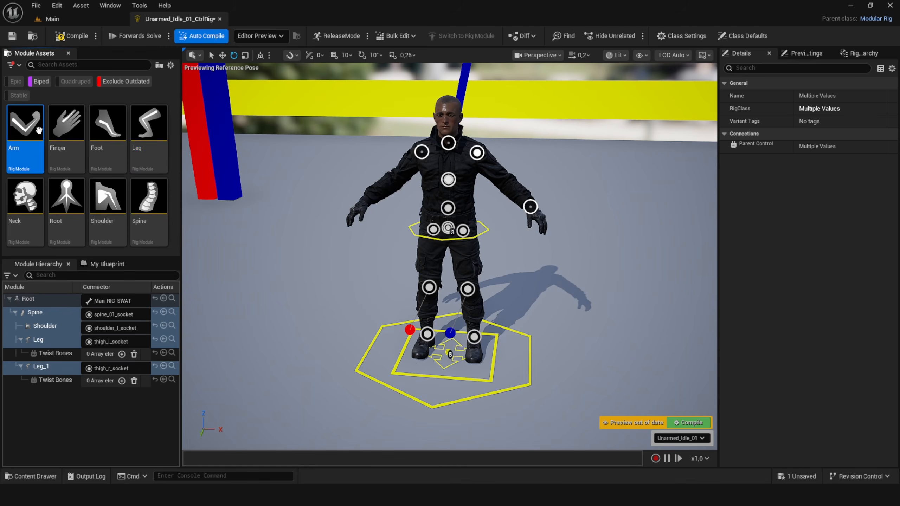
- Add the left Arm, right Shoulder, right Arm and Neck modules to their sockets and save the rig
left_click_drag(39, 130, 529, 206)
left_click_drag(102, 193, 421, 152)
left_click_drag(32, 130, 364, 201)
left_click_drag(456, 172, 448, 143)
left_click_drag(532, 117, 530, 261, "alt")
left_click(799, 477)
left_click(526, 354)
- Try smaller Control Size values on the left Arm module, 0,1 and 0,05, and settle on 0,01
left_click(47, 342)
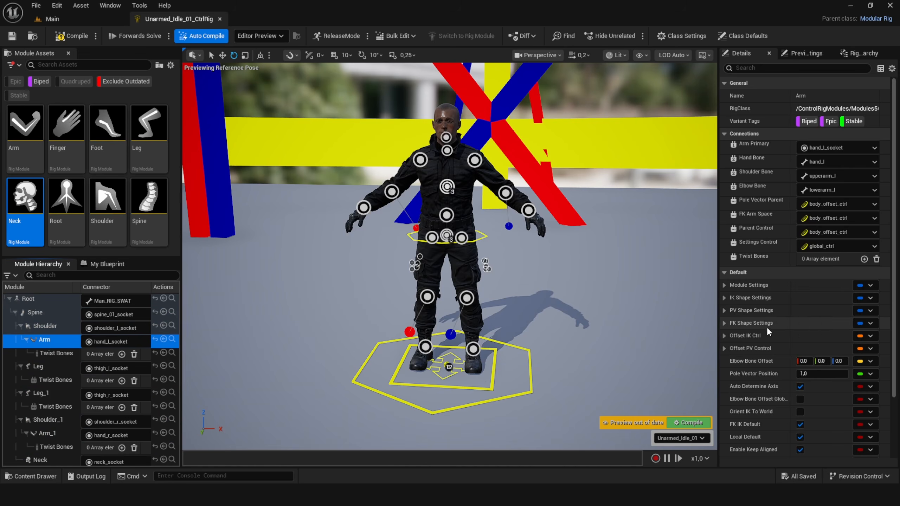
scroll(768, 332, "down", 3)
left_click(723, 240)
left_click_drag(822, 304, 864, 303)
key("ctrl+z")
left_click(822, 303)
type("0,1")
key("Return")
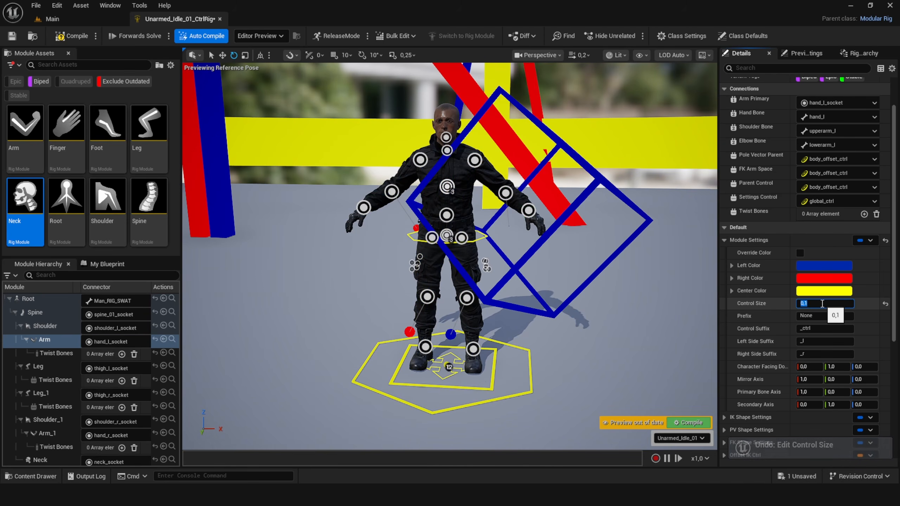
type("0,05")
key("Return")
type("0,01")
key("Return")
scroll(664, 306, "up", 3)
mouse_move(664, 306)
right_mouse_down()
mouse_move(630, 307)
mouse_move(664, 306)
right_mouse_up()
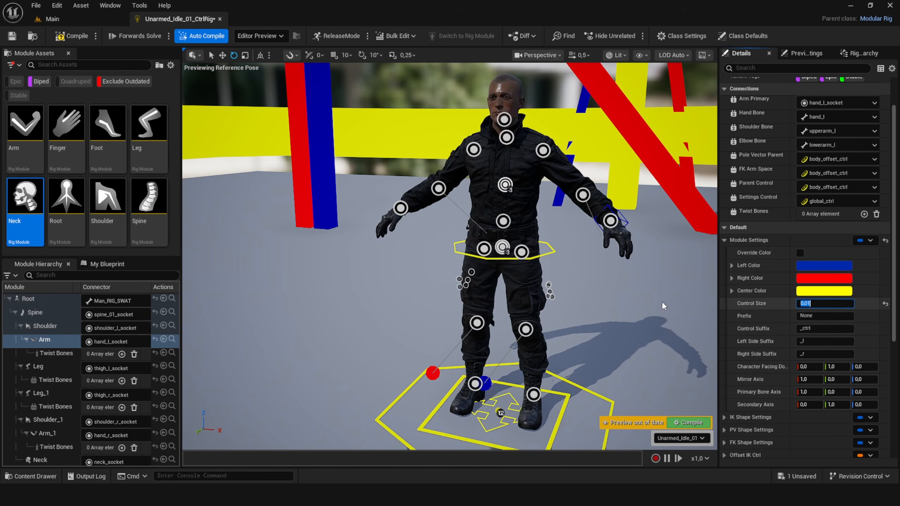
- Set the Arm_1 module's Control Size to 0,01 and shrink the oversized leg controls as well
left_click(20, 326)
left_click(47, 406)
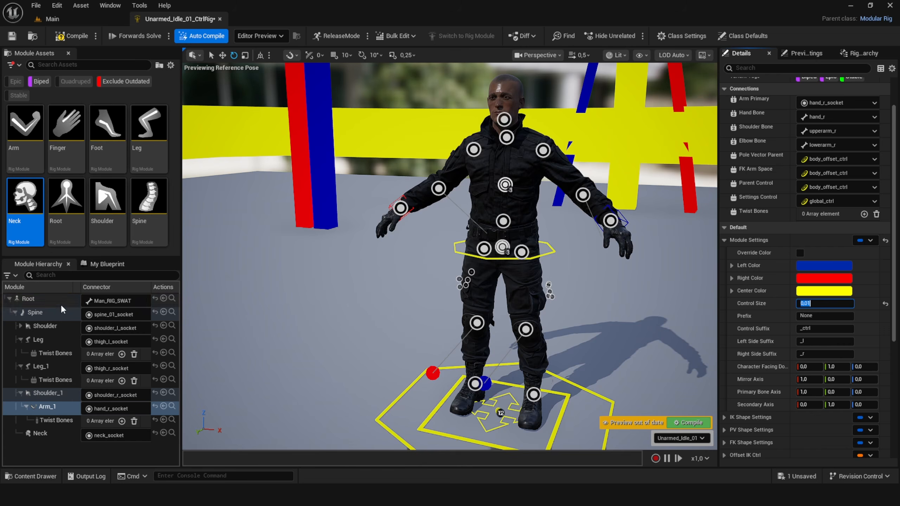
left_click(38, 339)
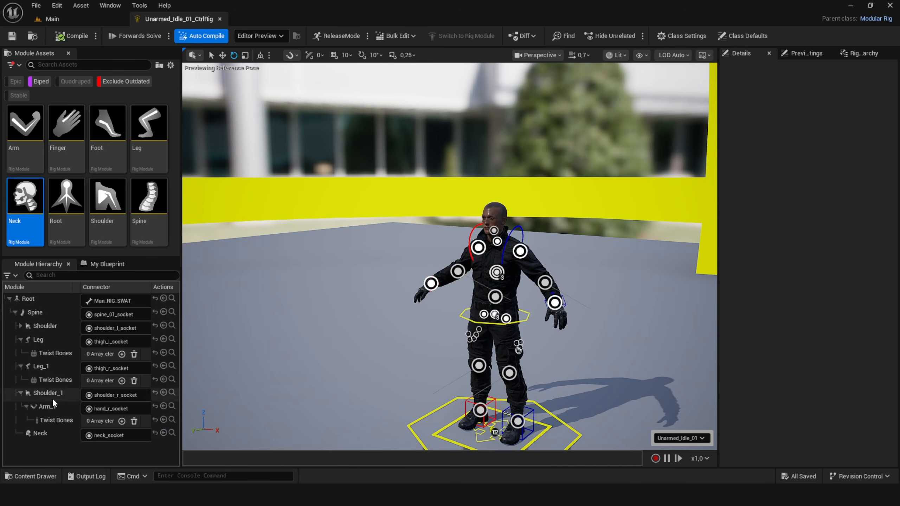
left_click(28, 298)
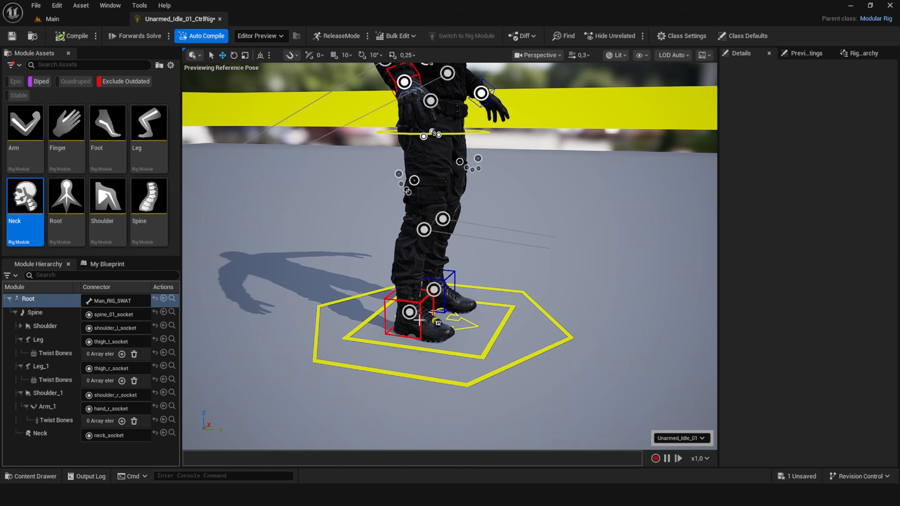
- Test the leg rig by moving the foot controls so that the knees bend
left_click(408, 291)
left_click_drag(408, 278, 424, 249)
left_click_drag(437, 286, 480, 292)
key("d")
mouse_move(454, 319)
right_mouse_down()
mouse_move(340, 319)
mouse_move(453, 320)
right_mouse_up()
scroll(454, 320, "up", 2)
left_click(454, 320)
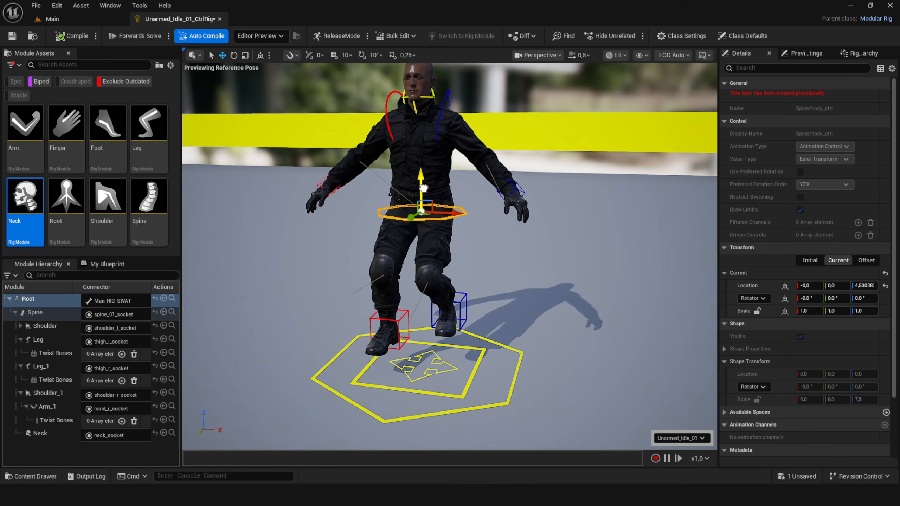
- Lower the body control into a crouch and reposition the left hand control to test the spine and arm rig
left_click_drag(423, 188, 425, 230)
left_click(503, 191)
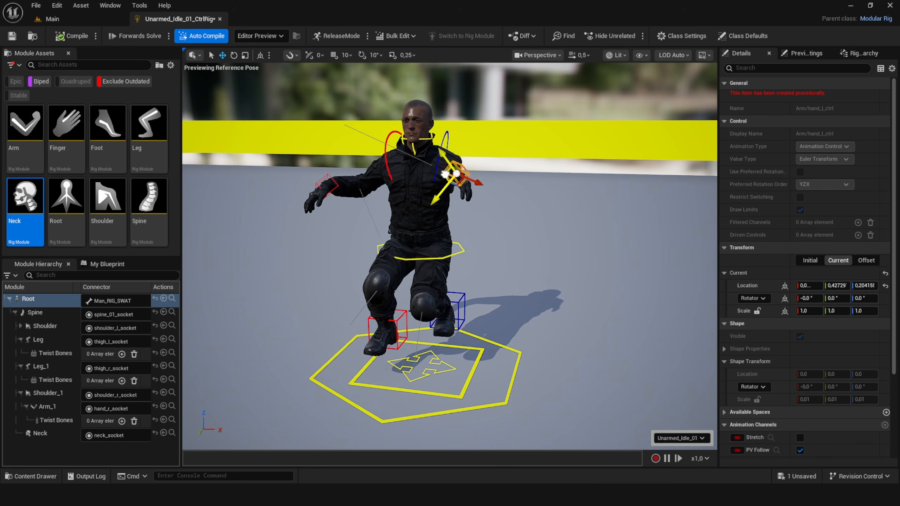
key("d")
right_click_drag(445, 174, 329, 174)
left_click_drag(553, 174, 350, 149)
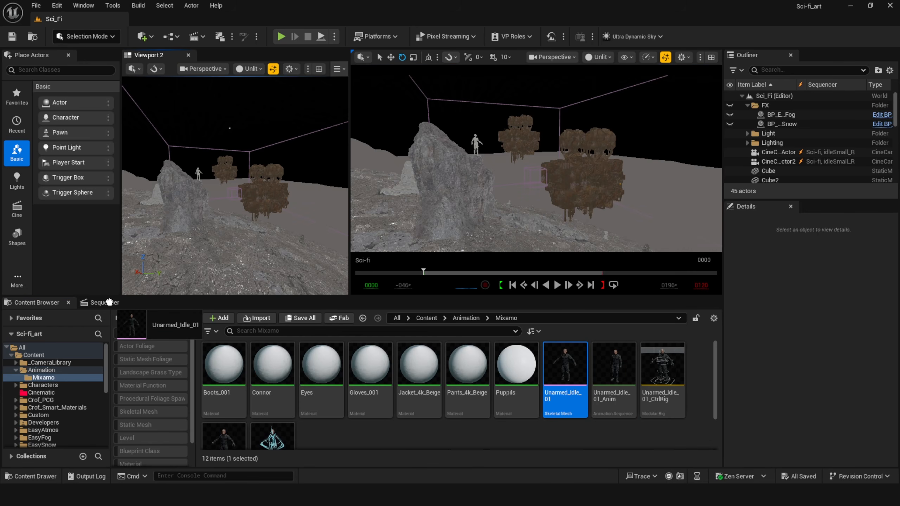
- Add the Unarmed_Idle_01 skeletal mesh to the Sci-fi sequence and give it the transform copied from SK_Mannequin
left_click(109, 303)
left_click_drag(114, 363, 125, 366)
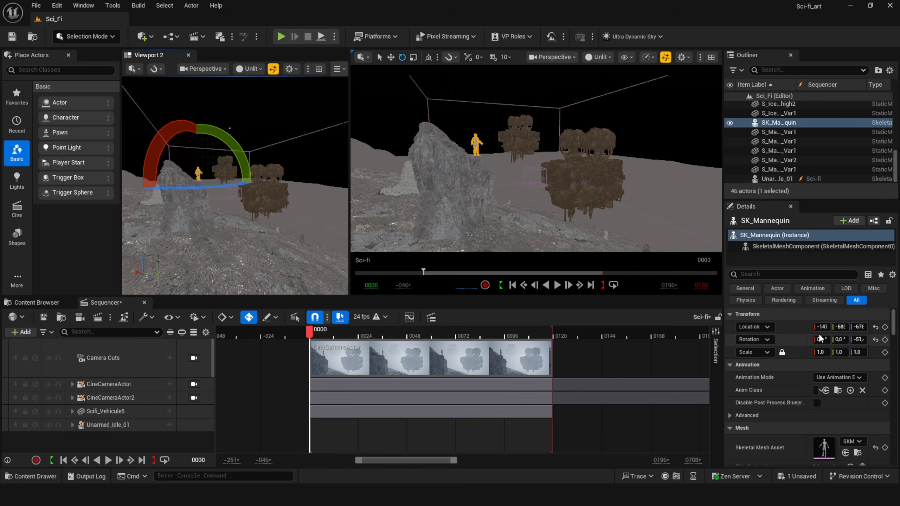
right_click(794, 315)
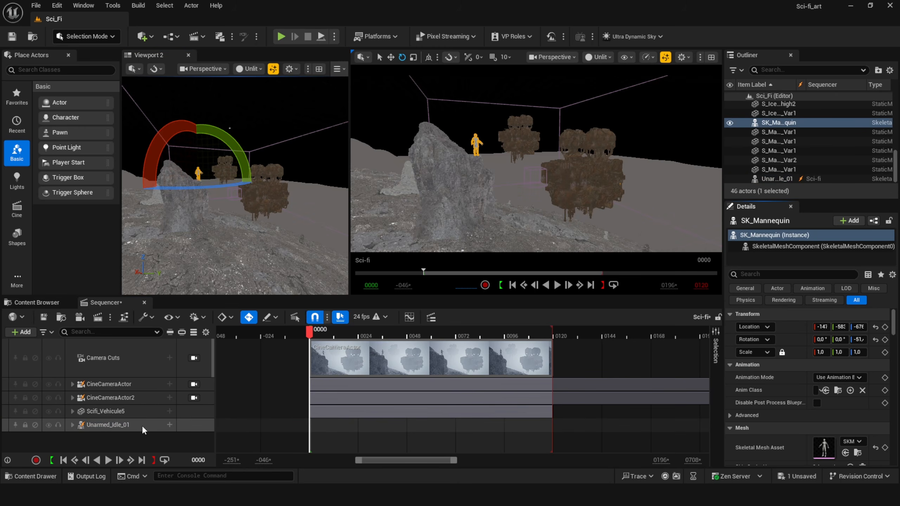
left_click(143, 427)
right_click(806, 312)
left_click(803, 368)
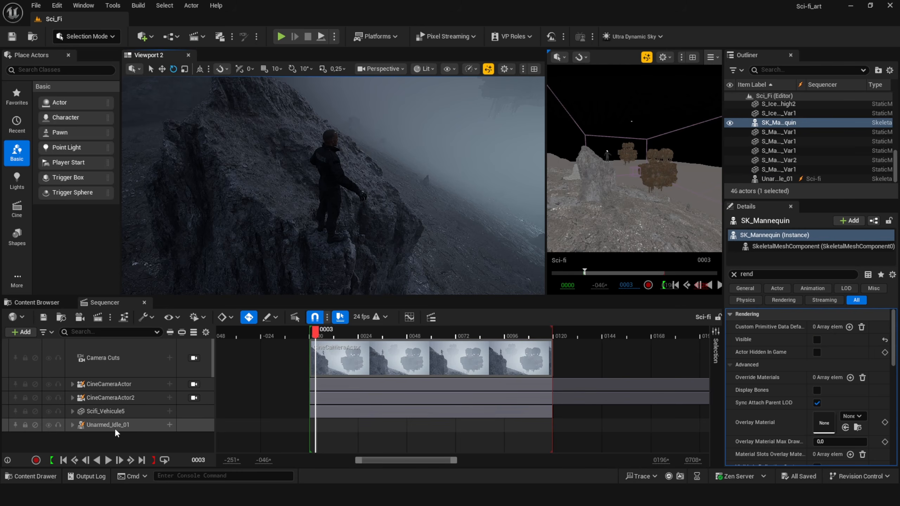
- Add the Unarmed_Idle_01_Anim animation to the Unarmed_Idle_01 track and shift its section earlier so it covers the shot from frame 0
left_click(114, 428)
left_click(170, 425)
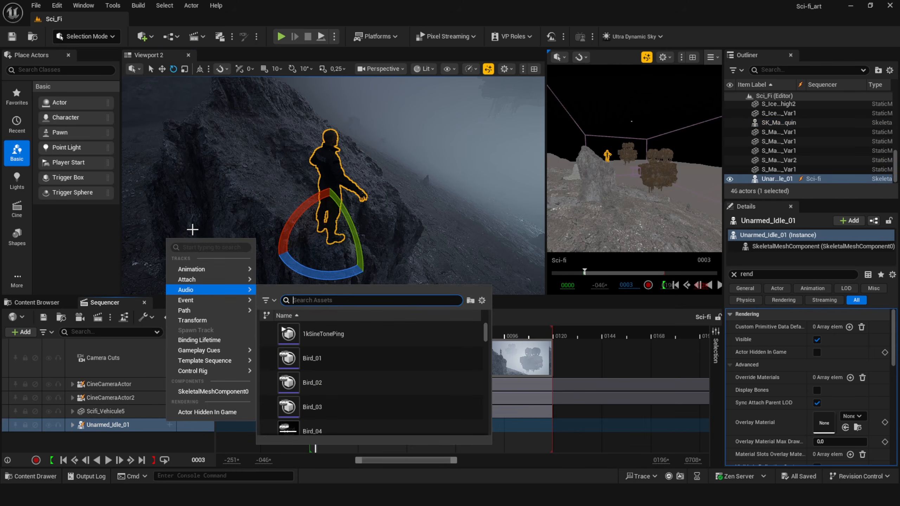
mouse_move(194, 269)
left_click(371, 307)
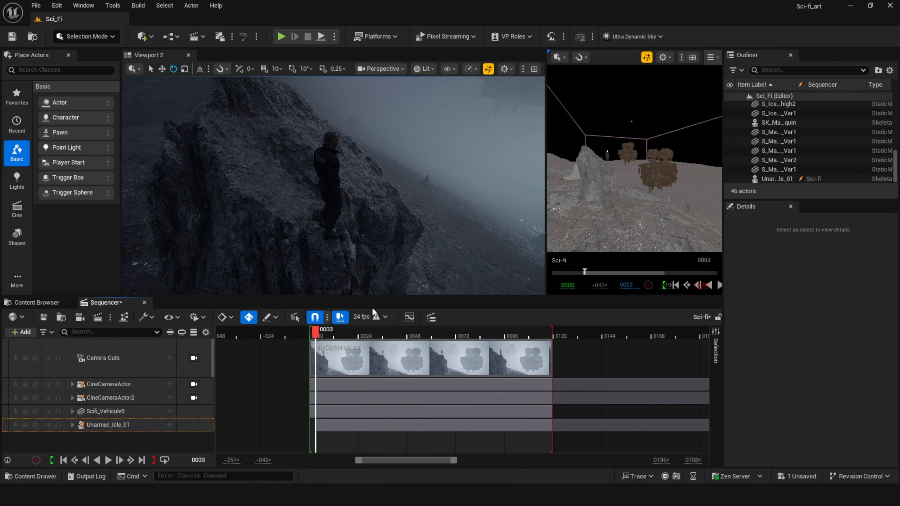
scroll(354, 403, "down", 3, "ctrl")
left_click_drag(505, 429, 500, 429)
- Nudge the S_Huge_Sandstone_Cliff rock beneath the character and make the overlapping S_Massive_Sandstone_Cliff rock not visible
right_click_drag(376, 213, 305, 212)
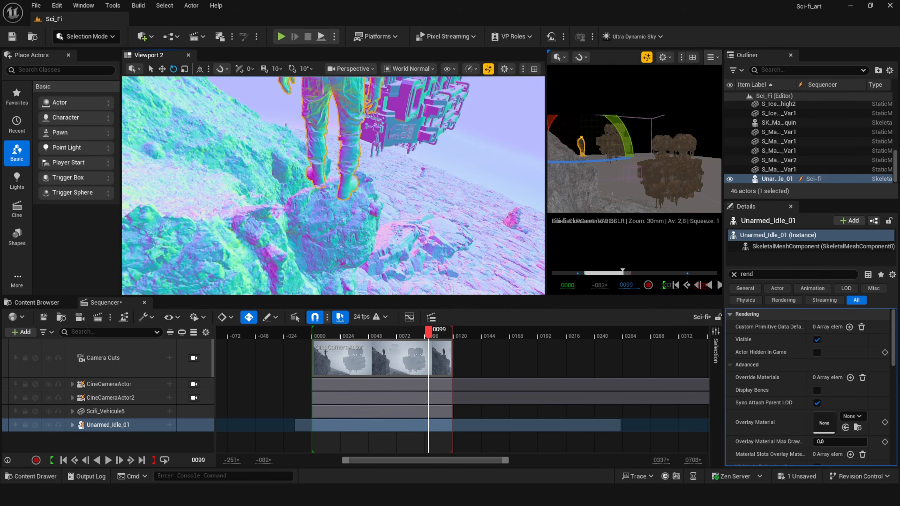
right_click_drag(333, 185, 502, 188)
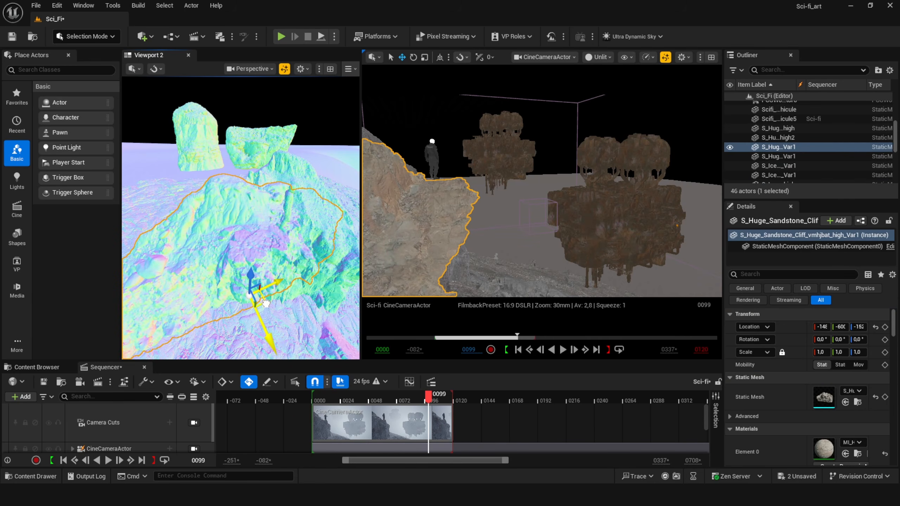
left_click_drag(266, 304, 270, 293)
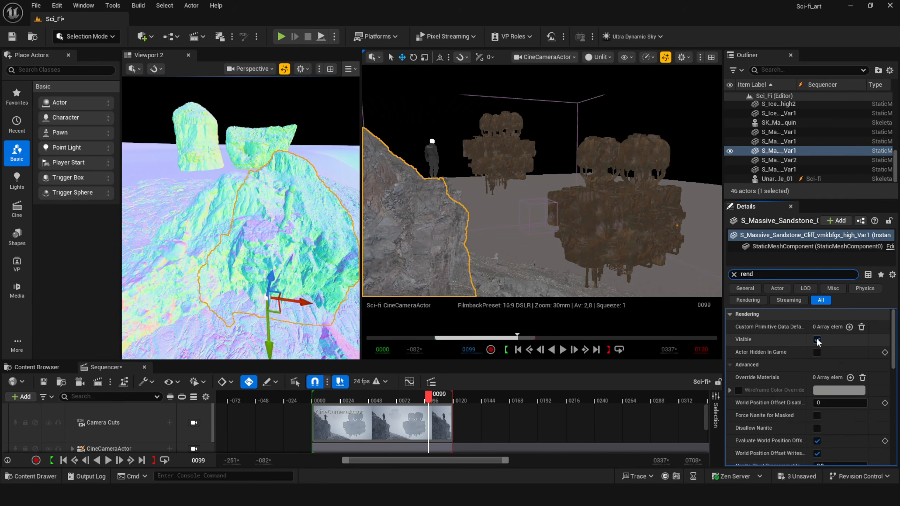
left_click(816, 340)
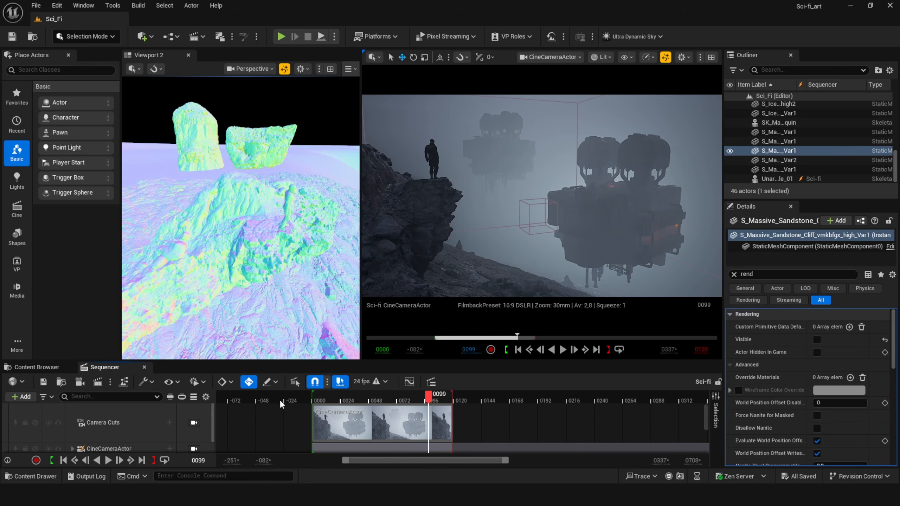
- Undo the Control Rig track added to Unarmed_Idle_01
scroll(195, 427, "down", 2)
left_click(194, 433)
left_click(195, 434)
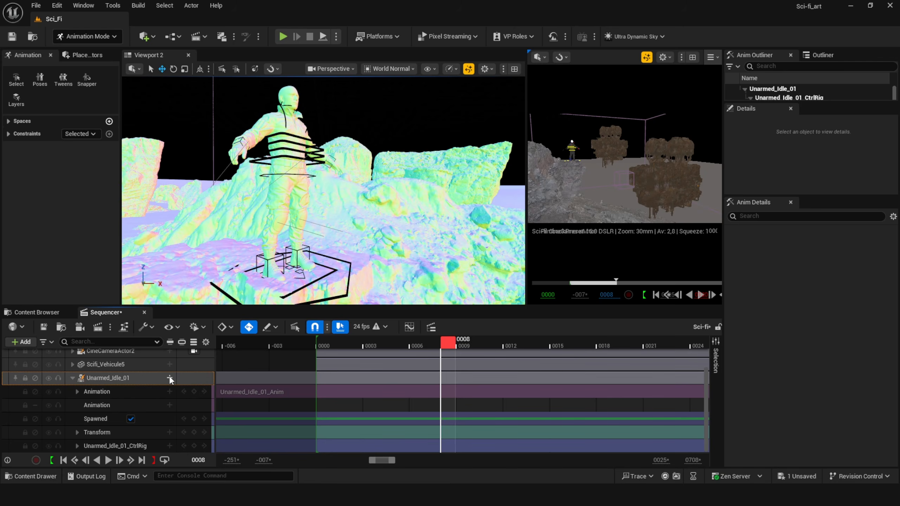
key("ctrl+z")
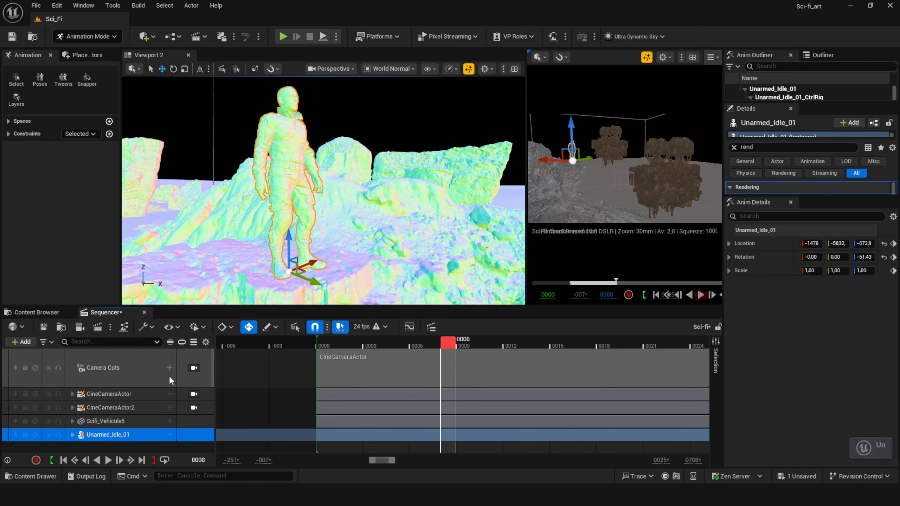
- Bake the Unarmed_Idle_01 animation to Unarmed_Idle_01_CtrlRig with Reset Controls enabled and scrub the timeline to check the motion
right_click(149, 435)
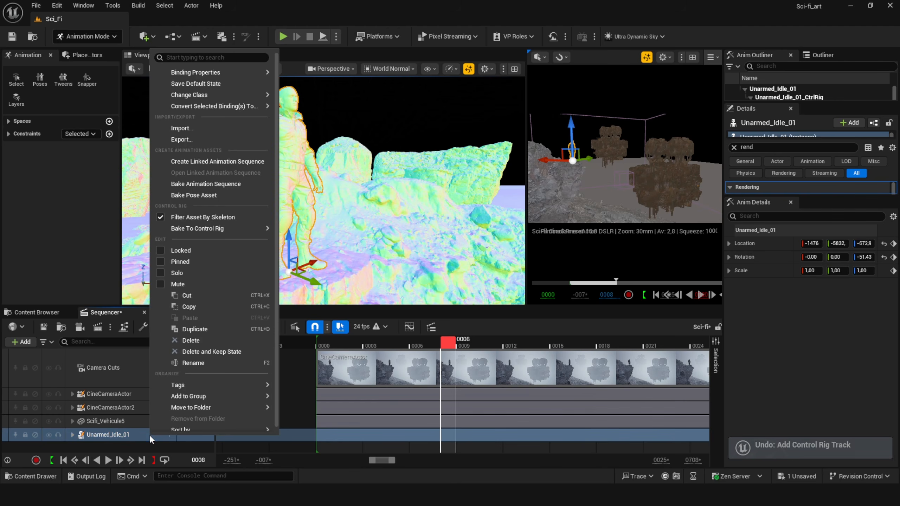
mouse_move(201, 228)
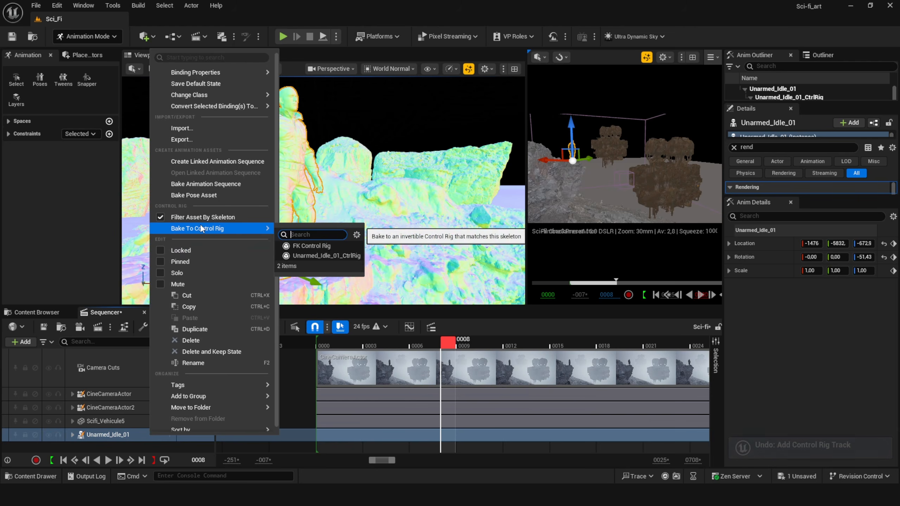
left_click(302, 255)
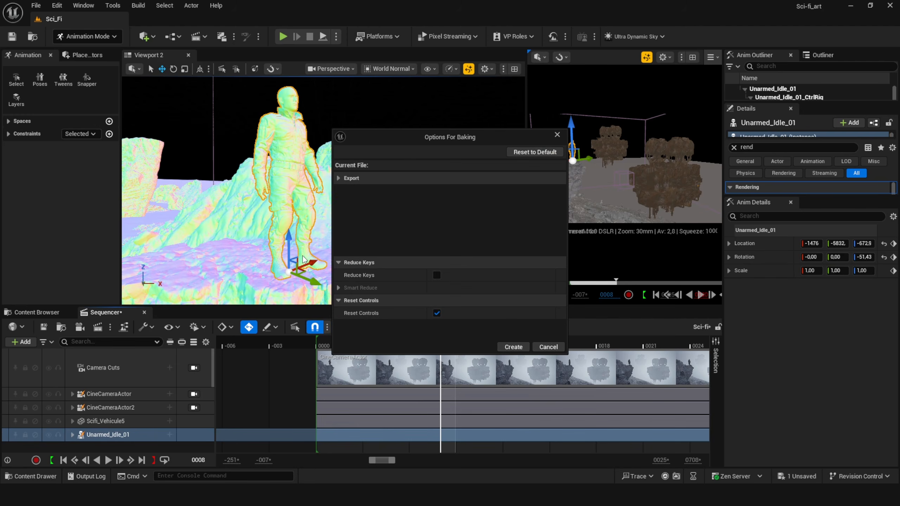
left_click(513, 347)
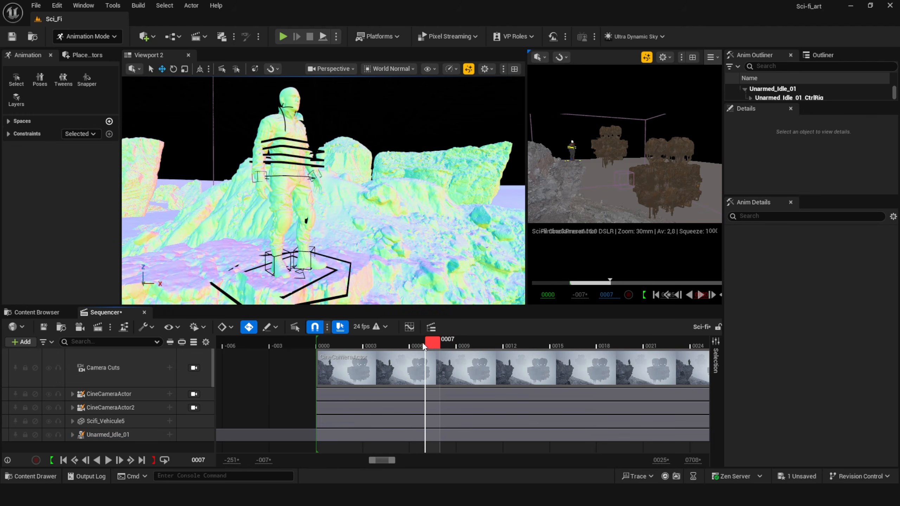
left_click_drag(334, 345, 414, 345)
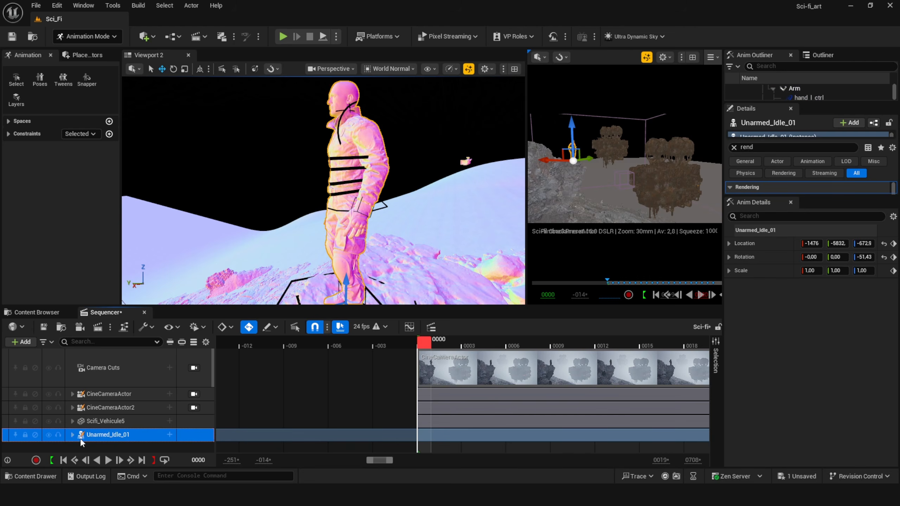
- Add an Additive section to the Unarmed_Idle_01_CtrlRig track and select it for keying at frame 0
left_click(73, 435)
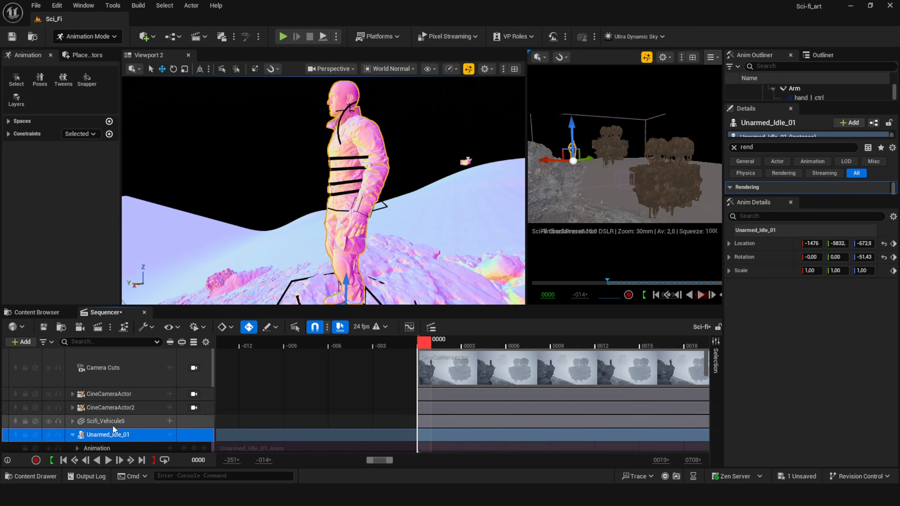
scroll(113, 424, "down", 5)
scroll(89, 418, "down", 2)
left_click(77, 397)
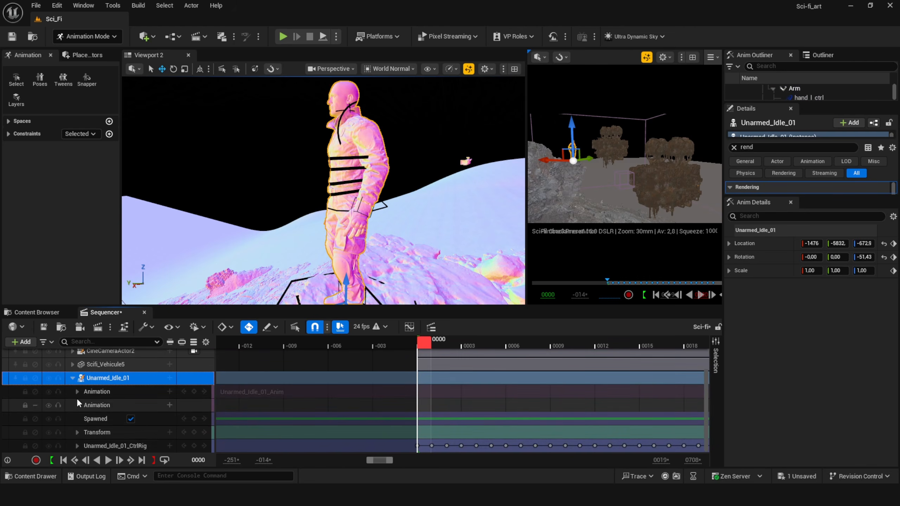
left_click(170, 445)
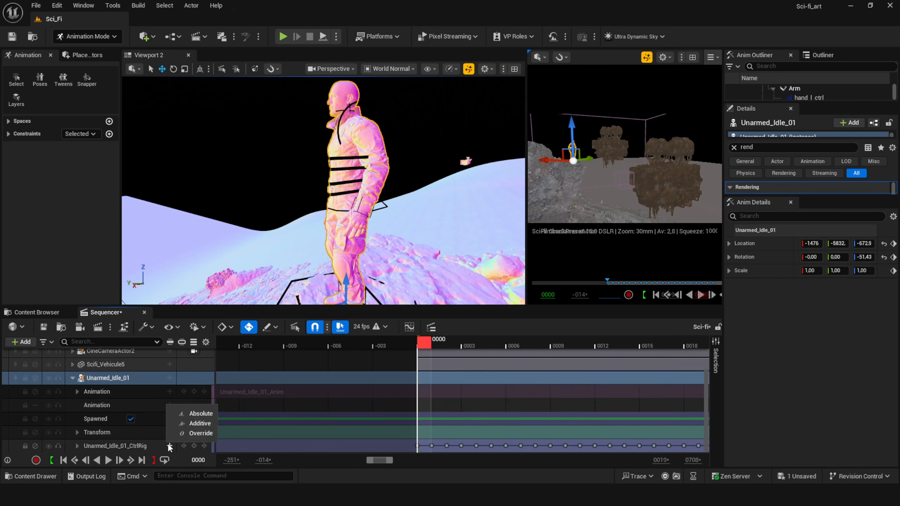
left_click(195, 423)
scroll(107, 397, "down", 2)
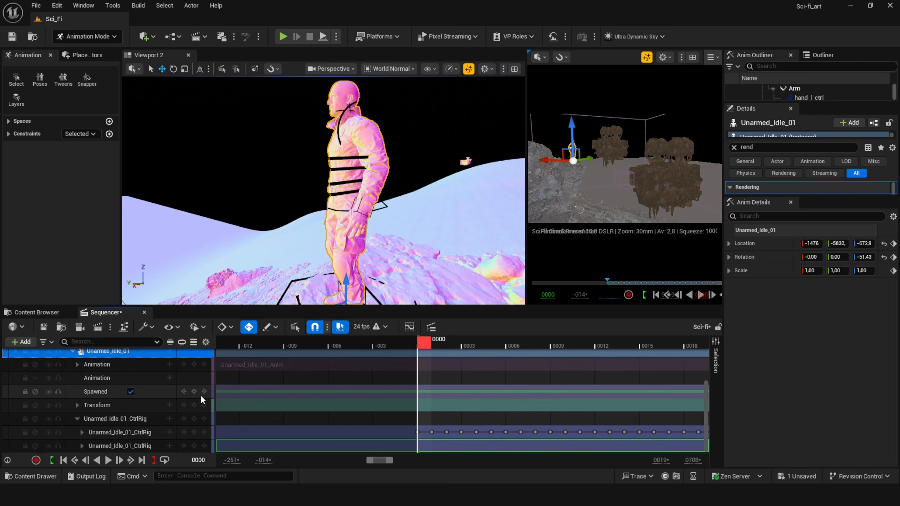
left_click(105, 444)
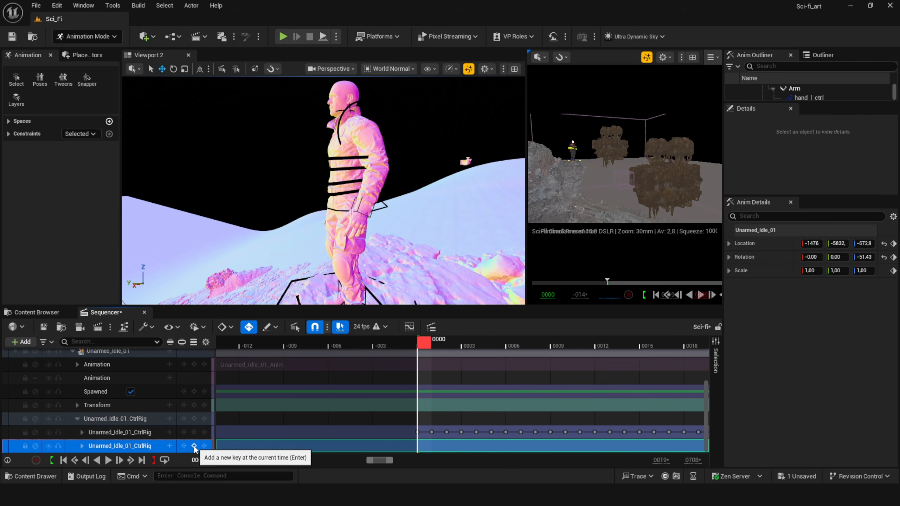
- Move and rotate hand_l_ctrl to adjust the left hand beside the character's hip
left_click(369, 214)
right_click_drag(368, 213, 283, 213)
left_click_drag(402, 225, 404, 226)
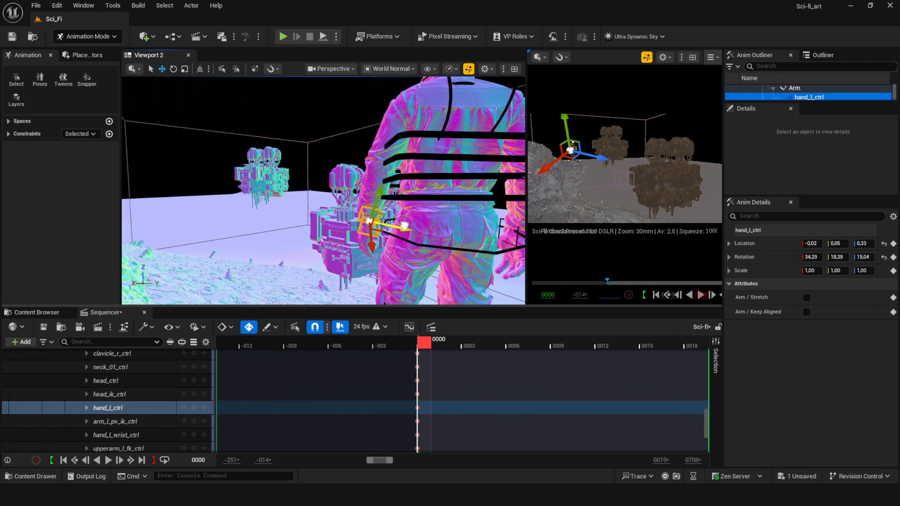
right_click_drag(409, 225, 354, 220)
key("e")
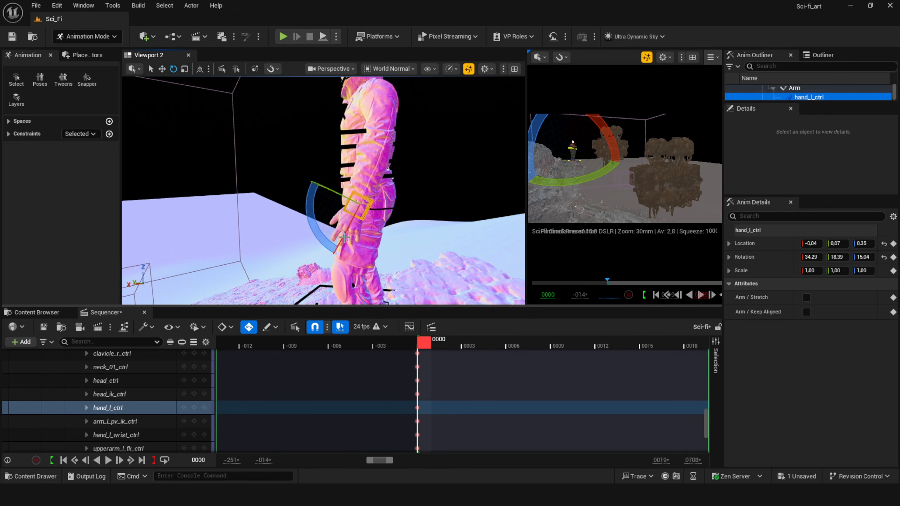
left_click_drag(318, 219, 311, 227)
right_click_drag(311, 226, 425, 219)
- Select and rotate two further rig controls to refine the character's standing pose
left_click(320, 198)
left_click_drag(291, 189, 313, 179)
right_click_drag(319, 184, 356, 201)
left_click(397, 186)
left_click_drag(413, 173, 406, 171)
key("w")
right_click_drag(406, 172, 383, 205)
- Rotate and reposition foot_r_ctrl to fit the right foot to the rock, and adjust the neighbouring leg control
left_click(432, 213)
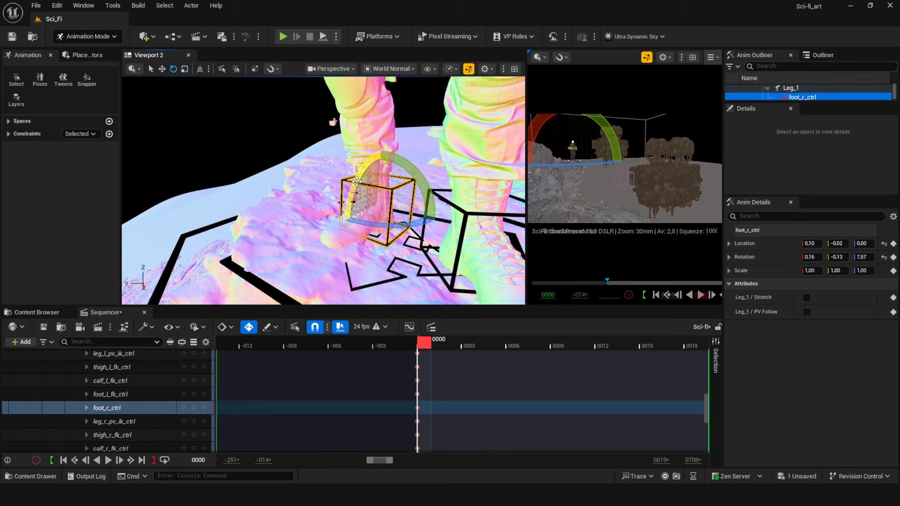
left_click_drag(381, 180, 381, 178)
right_click_drag(381, 178, 386, 199)
left_click_drag(375, 214, 327, 227)
right_click_drag(328, 226, 355, 199)
left_click(415, 156)
right_click_drag(416, 156, 400, 170)
left_click_drag(386, 167, 336, 174)
right_click_drag(336, 174, 290, 167)
- Move arm_r_pv_ik_ctrl to about 1,18, 6,92, 58,09 to redirect the right elbow, and play the sequence
left_click(301, 177)
key("e")
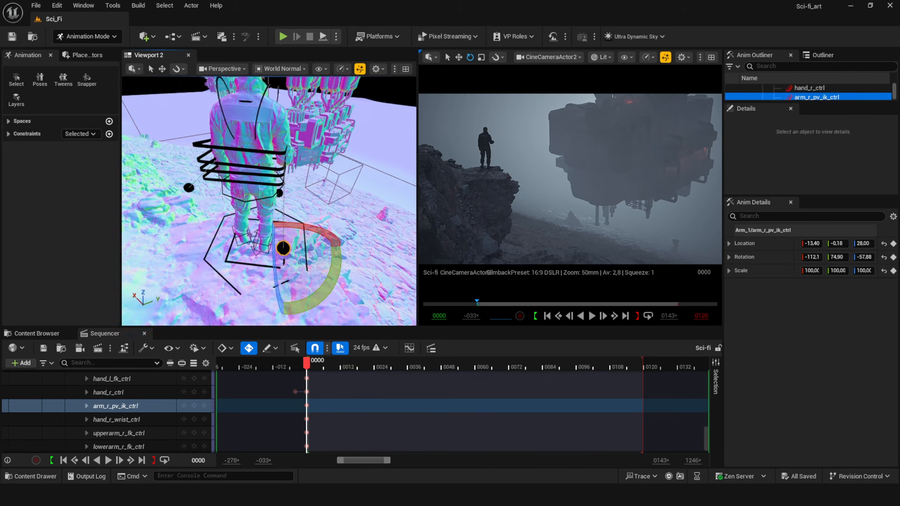
right_click_drag(269, 184, 230, 202)
key("w")
left_click_drag(334, 200, 322, 198)
mouse_move(321, 197)
right_mouse_down()
mouse_move(301, 188)
mouse_move(318, 198)
right_mouse_up()
left_click_drag(329, 180, 318, 190)
right_click_drag(319, 190, 301, 198)
key("a")
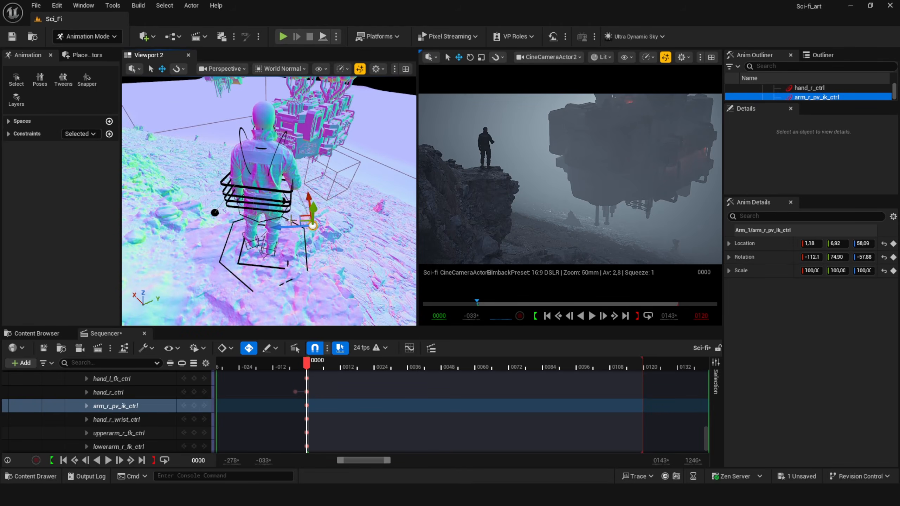
key("space")
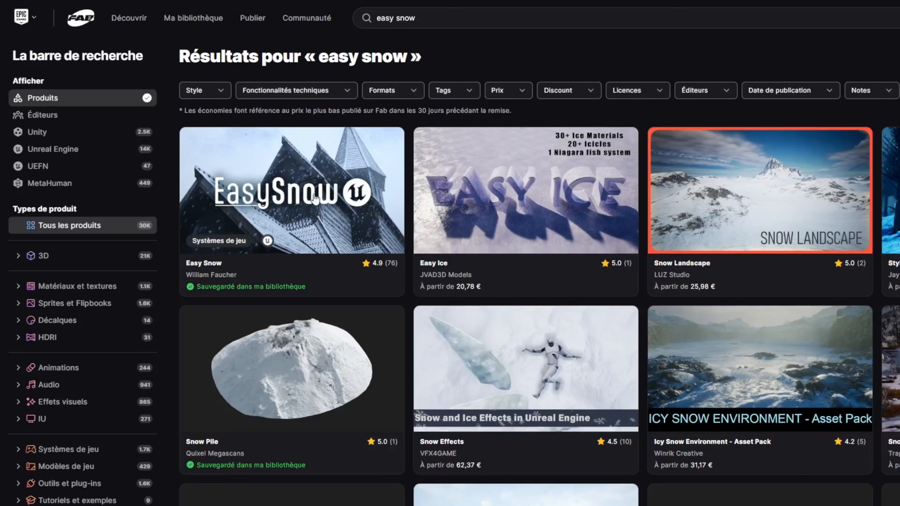
- On Fab, open the Easy Snow product page from the search results and look through its description
left_click(310, 180)
scroll(220, 225, "down", 5)
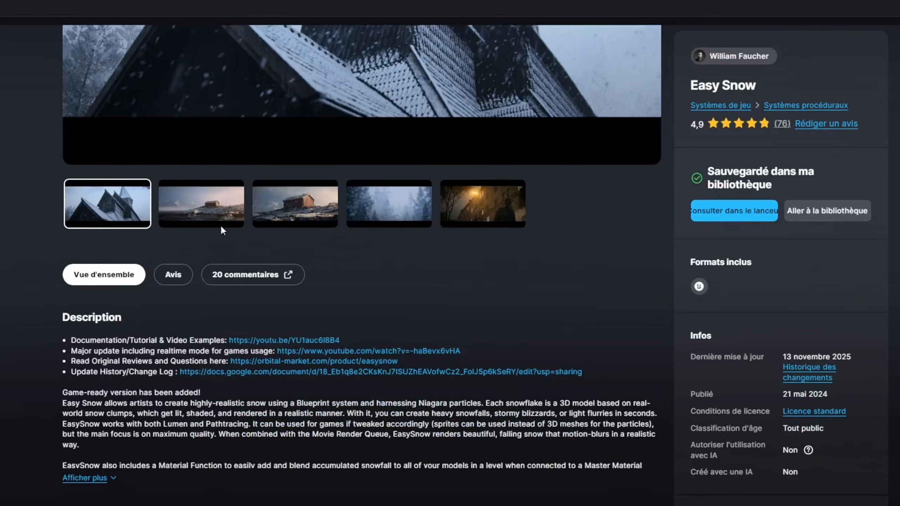
scroll(221, 225, "down", 6)
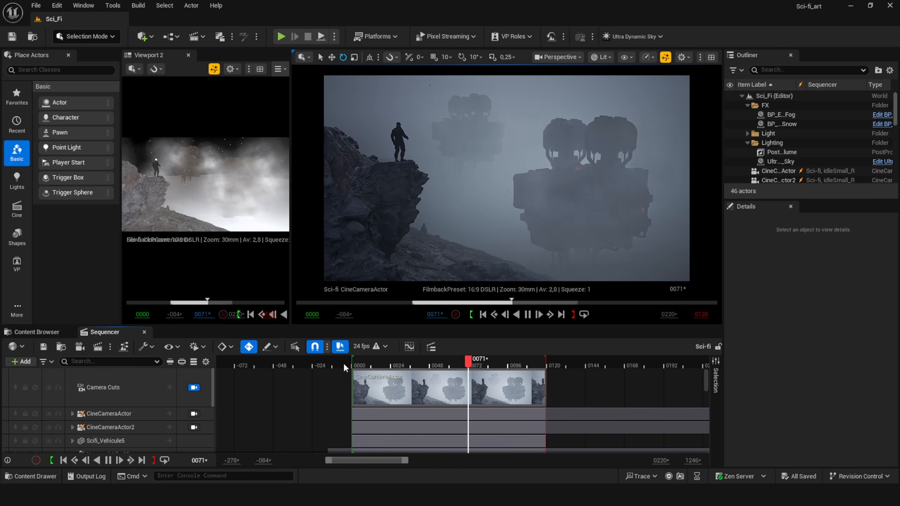
- Change the main viewport of the Sci_Fi level in Unreal Engine from Lit to another view mode
left_click(594, 58)
left_click(613, 90)
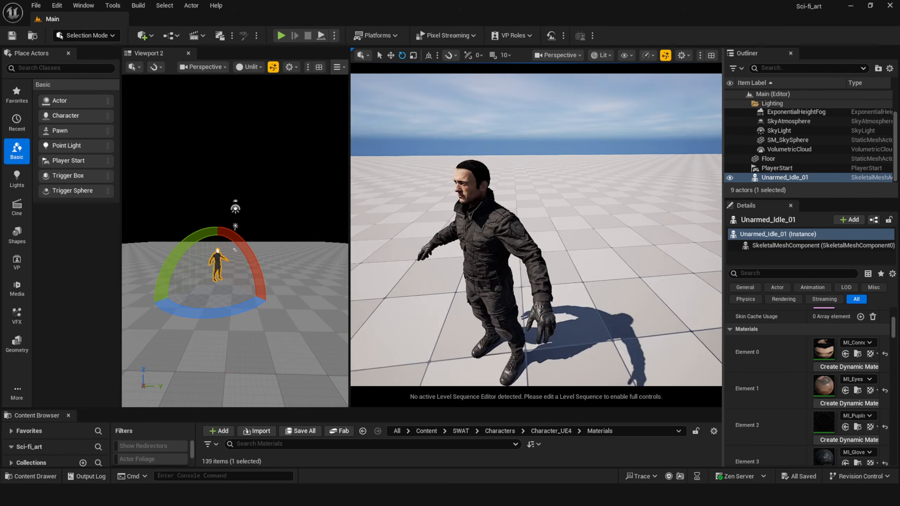
right_click_drag(573, 279, 602, 283)
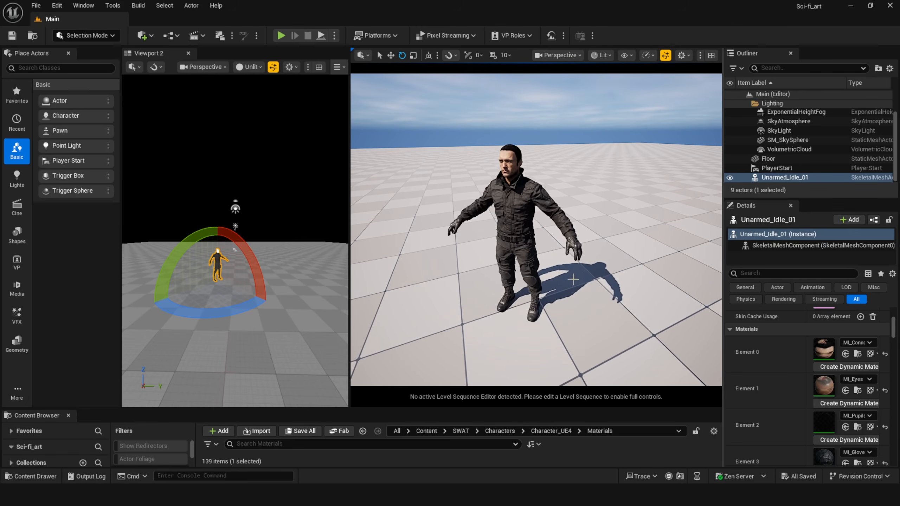
key("space")
key("space")
key("space")
left_click_drag(522, 353, 542, 352)
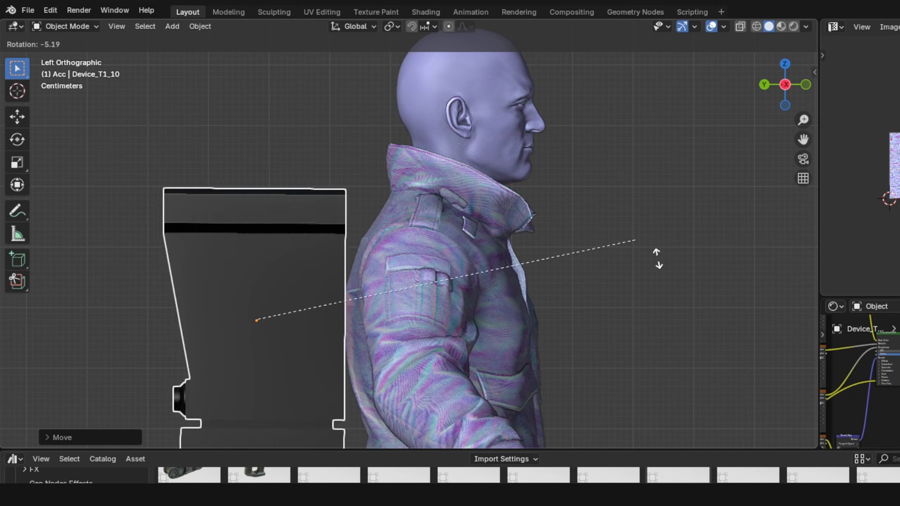
- In Blender, select the Device_T1_10 screen unit behind the character and move it in the side view to fit his upper back
scroll(563, 262, "down", 3)
middle_click_drag(563, 262, 527, 223)
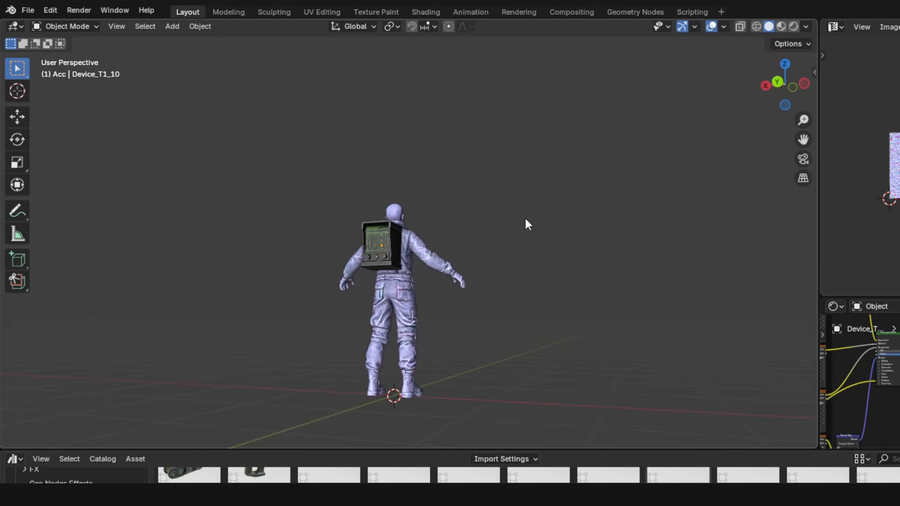
scroll(525, 218, "up", 7)
middle_click_drag(367, 237, 358, 220)
left_click(359, 219)
scroll(358, 219, "down", 3)
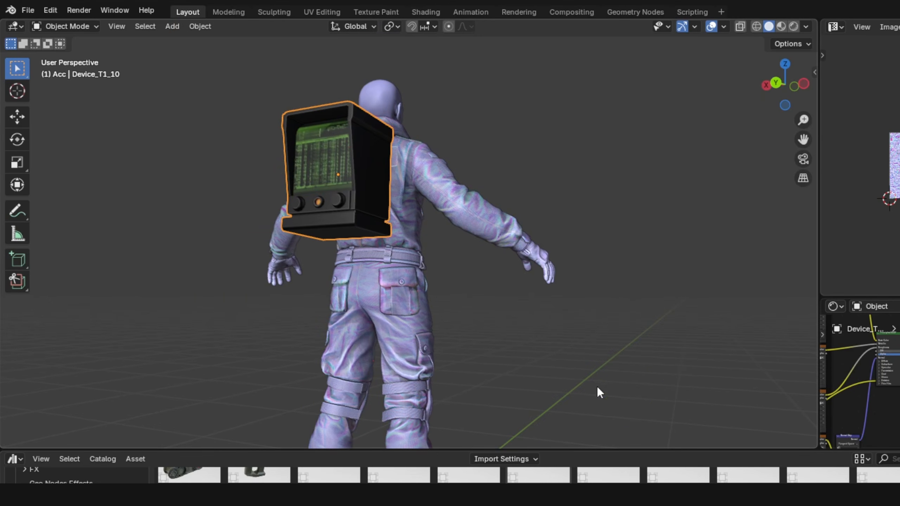
key("KP_3")
key("g")
left_click(553, 279)
- Rotate the Device_T1_06 box under the screen unit in the back view and turn it 180° in the side view
key("ctrl+KP_1")
key("r")
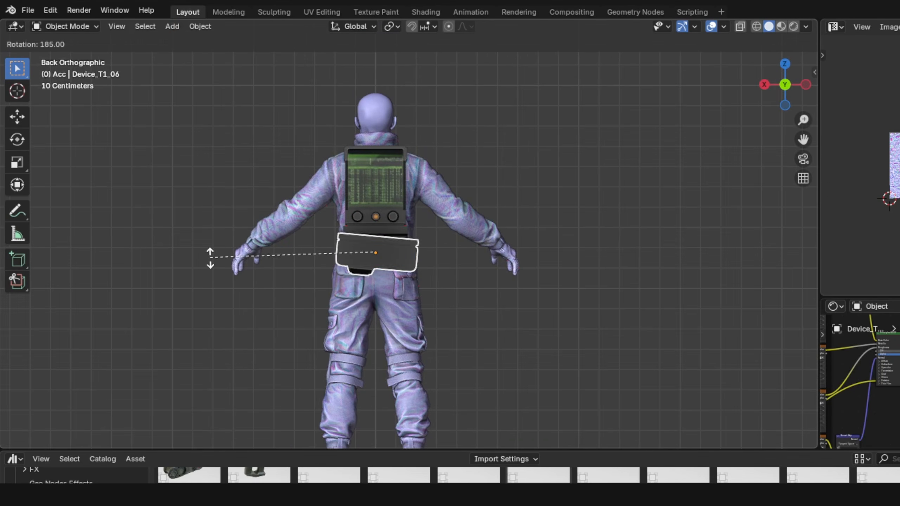
left_click(209, 257)
key("ctrl+KP_3")
scroll(518, 297, "down", 4)
key("r")
key("1")
key("8")
key("0")
key("Return")
- Rotate Device_T1_06 by 180° about the Y axis
middle_click_drag(372, 248, 477, 286)
key("r")
key("y")
key("1")
key("8")
key("0")
key("Return")
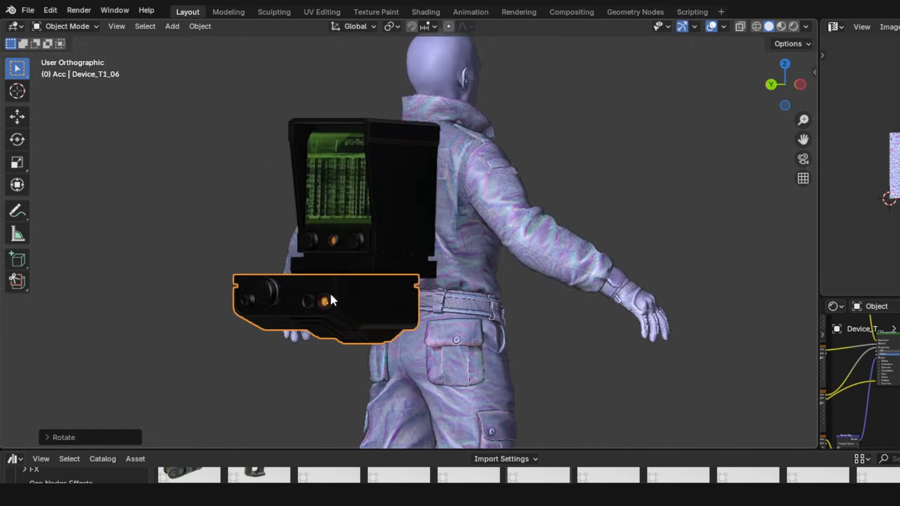
- Fit Device_T1_06 against the underside of the screen unit by moving and rotating it in the side view
key("ctrl+KP_3")
scroll(425, 290, "up", 5)
key("g")
left_click(627, 279)
key("r")
left_click(731, 261)
key("s")
left_click(173, 339)
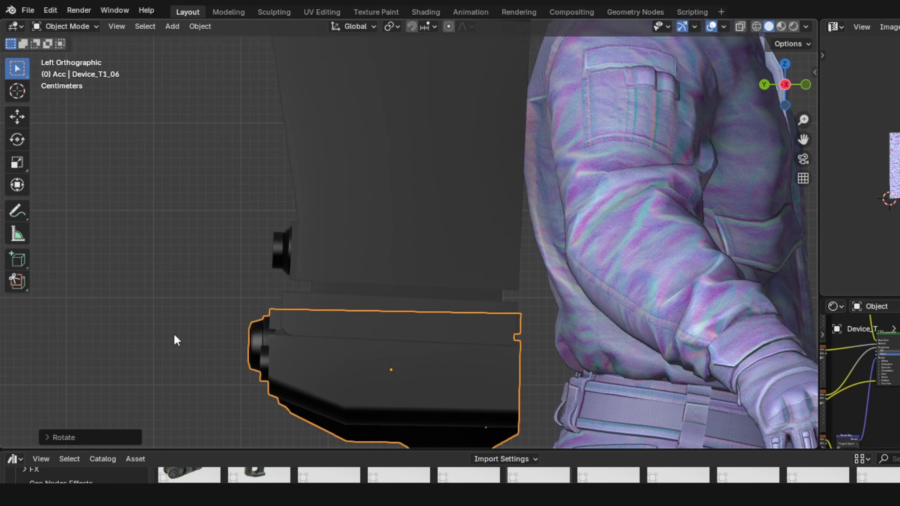
key("g")
left_click(171, 315)
scroll(123, 372, "down", 3)
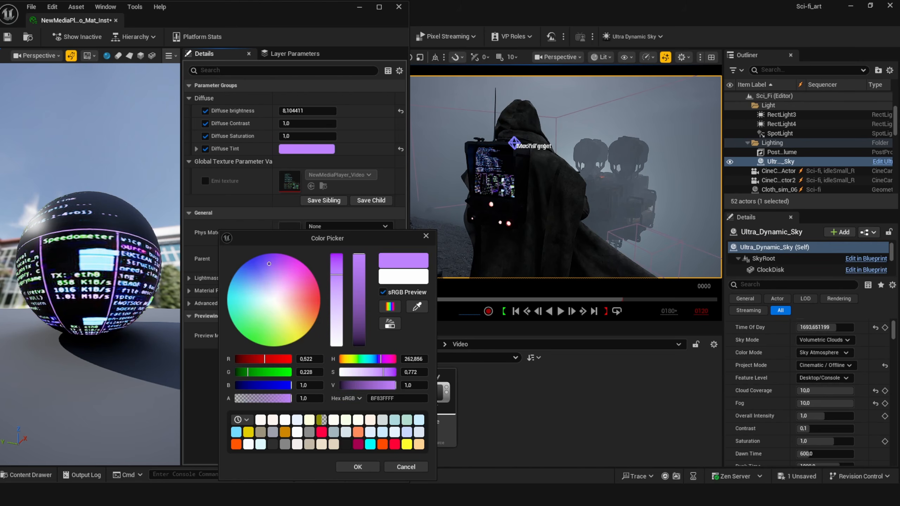
- Shift the Diffuse Tint hue and saturation of the NewMediaPlayer video material instance in the Color Picker
left_click_drag(260, 265, 266, 301)
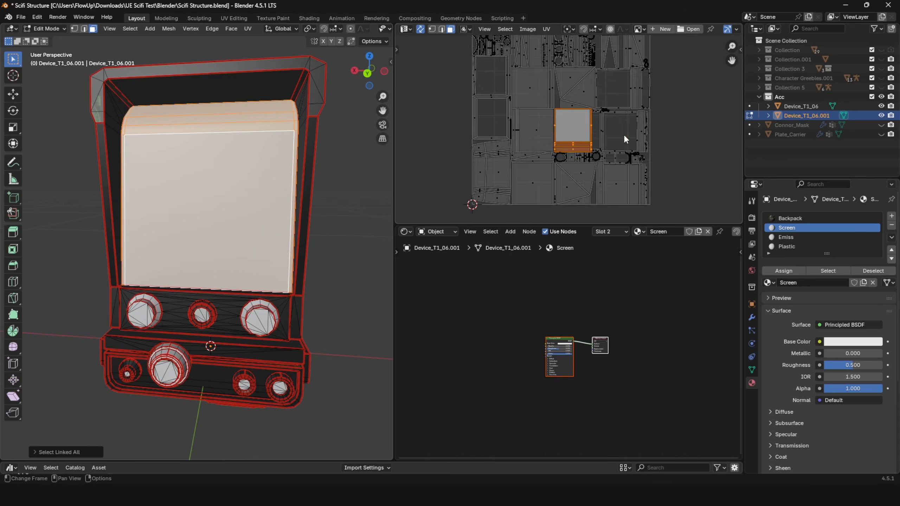
- In Blender, scale, move and rotate the UVs of the Screen faces on Device_T1_06.001 to fit the UV square
key("s")
left_click(447, 155)
key("s")
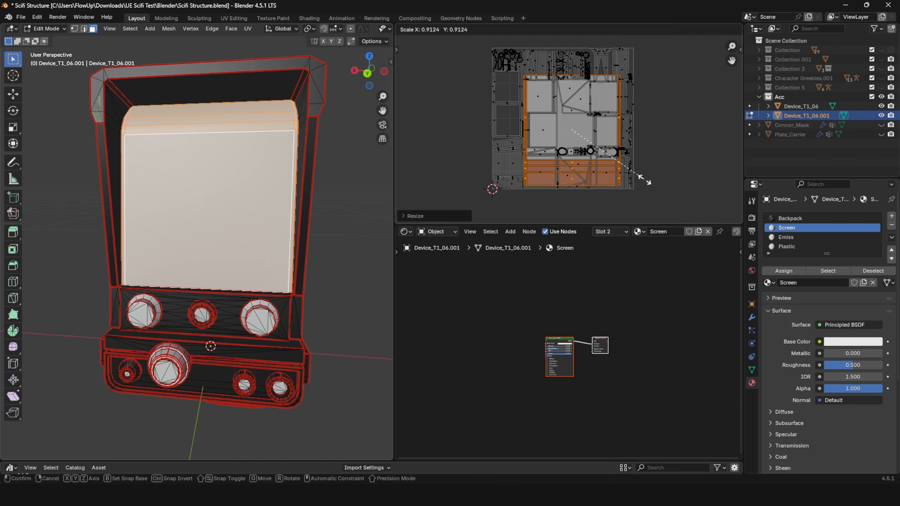
key("g")
key("r")
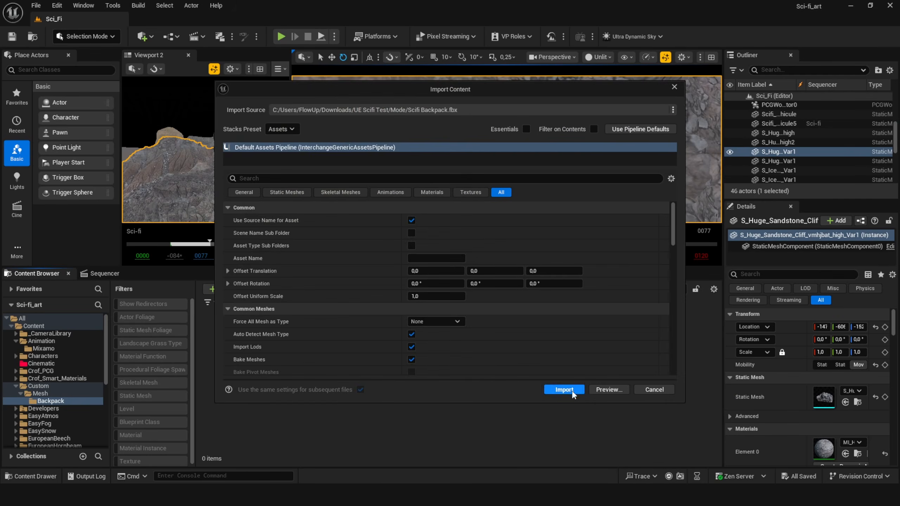
- In Unreal Engine, import Scifi Backpack.fbx and add Scifi_Backpack to the Sequencer inside the Character folder
left_click(562, 333)
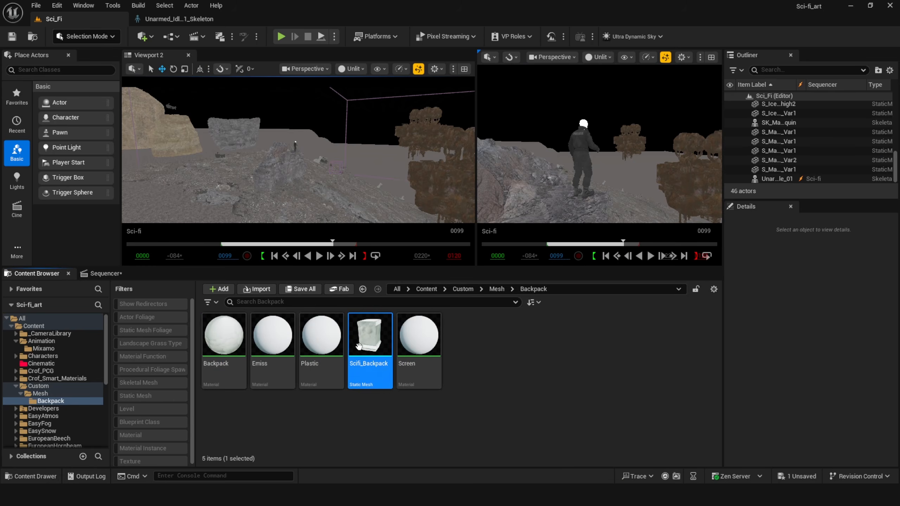
left_click_drag(369, 340, 137, 405)
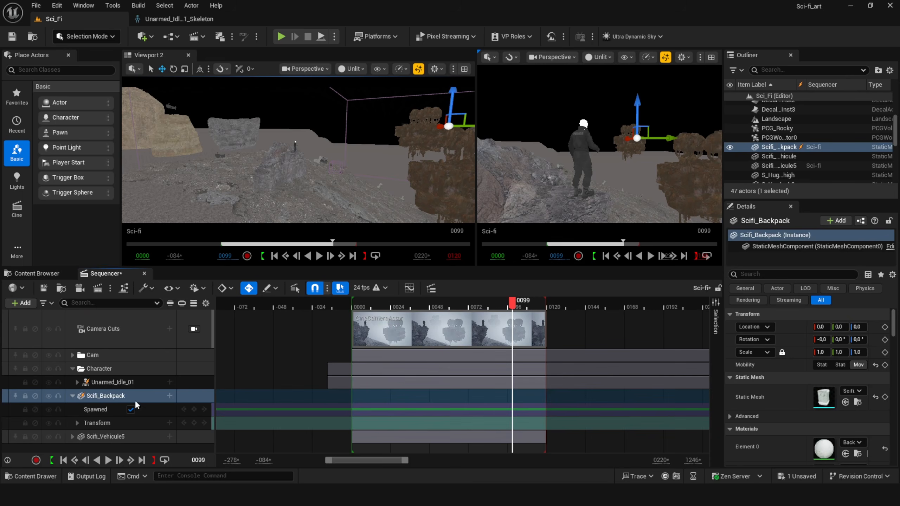
left_click_drag(110, 372, 121, 386)
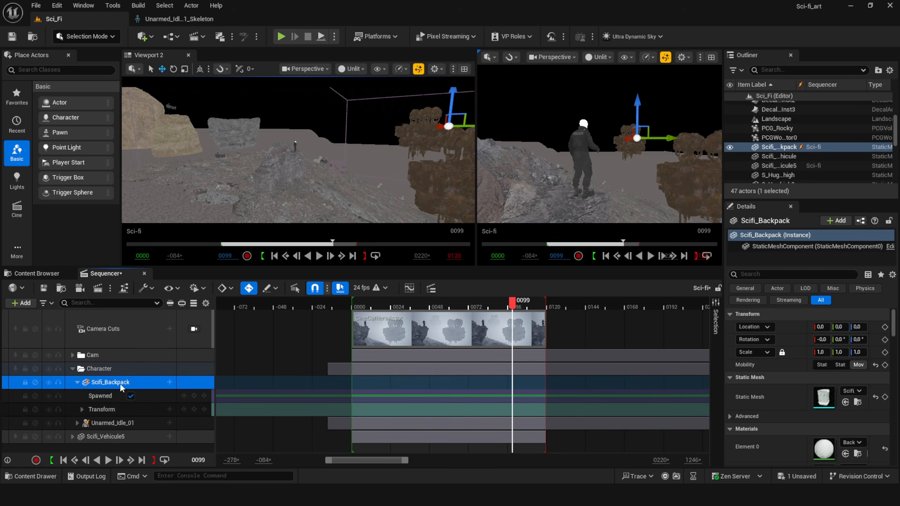
- Attach the Scifi_Backpack track to Unarmed_Idle_01 at the spine_02 bone
left_click(169, 382)
mouse_move(217, 247)
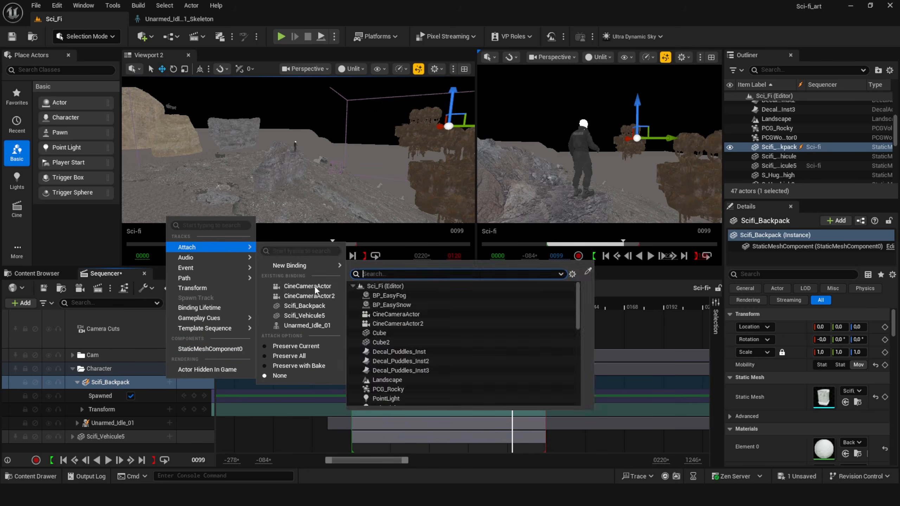
left_click(307, 326)
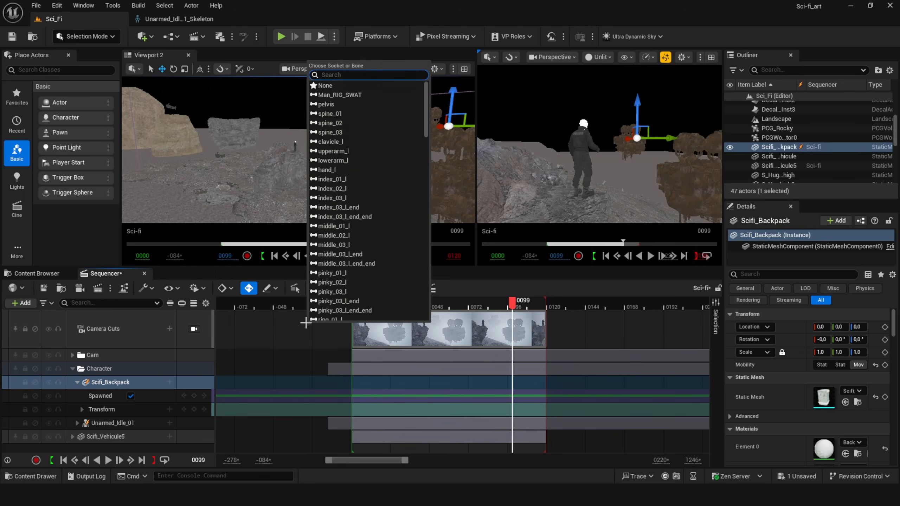
left_click(361, 123)
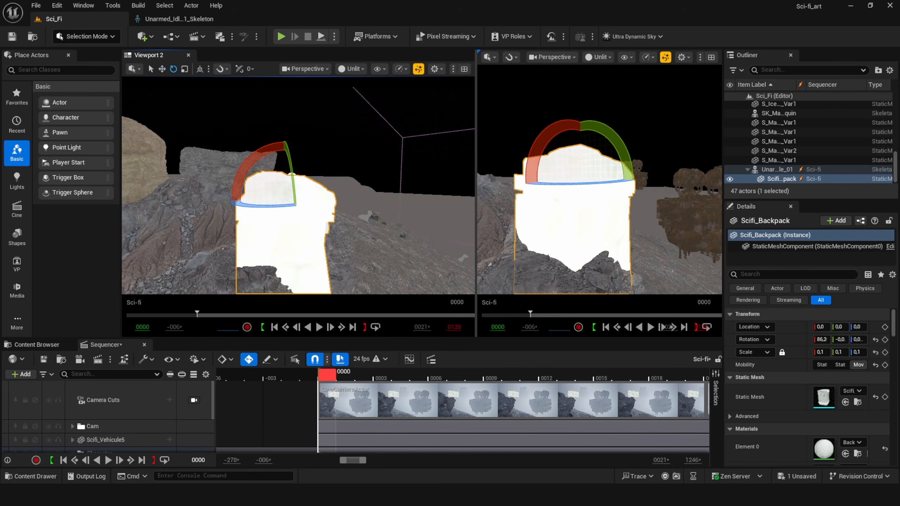
- Switch Viewport 2 to the World Normal view mode and adjust the backpack's Z rotation
left_click(350, 68)
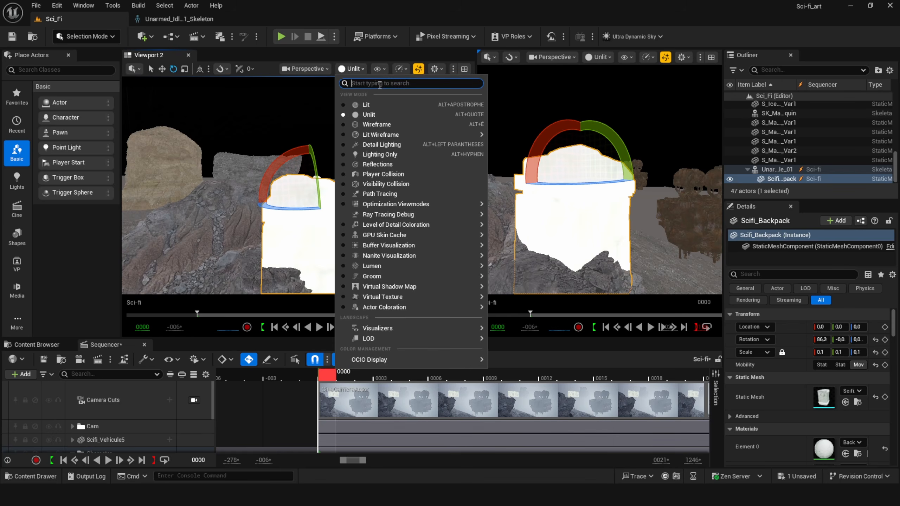
type("nor")
left_click(375, 118)
left_click_drag(375, 171, 305, 195, "alt")
left_click_drag(857, 340, 865, 340)
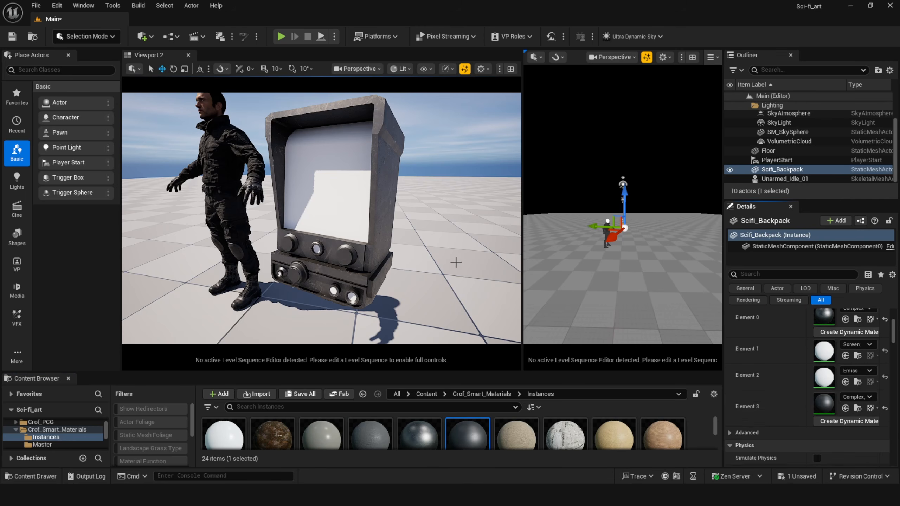
- Assign the Emissive_Inst material to Element 2 of Scifi_Backpack
scroll(458, 261, "up", 5)
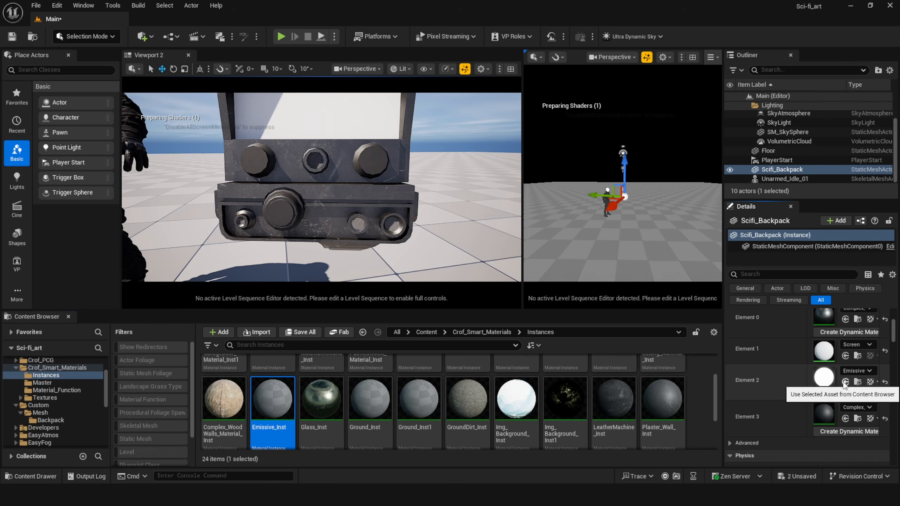
left_click(845, 372)
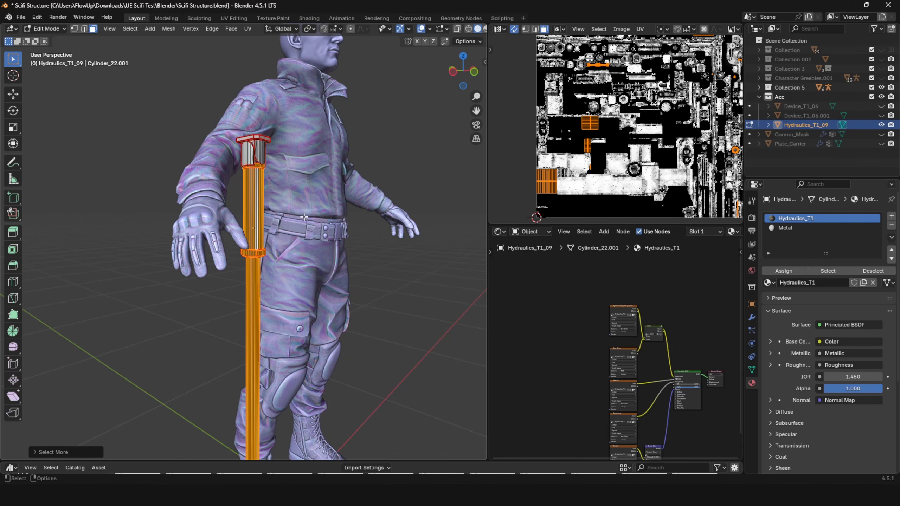
- In Blender, add faces at the foot end of the Hydraulics_T1_09 stick to the selection and grow the selection three times
middle_click_drag(304, 217, 337, 135, "shift")
scroll(336, 226, "up", 4)
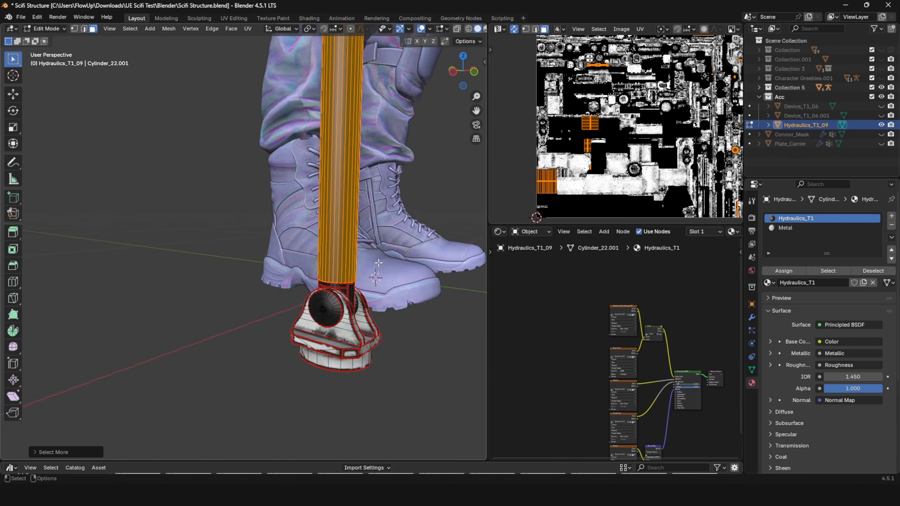
left_click(326, 237, "shift")
mouse_move(344, 227)
middle_mouse_down()
mouse_move(301, 228)
mouse_move(337, 229)
middle_mouse_up()
left_click(279, 245, "shift")
key("ctrl+KP_Add")
key("ctrl+KP_Add")
key("ctrl+KP_Add")
middle_click_drag(279, 245, 347, 255)
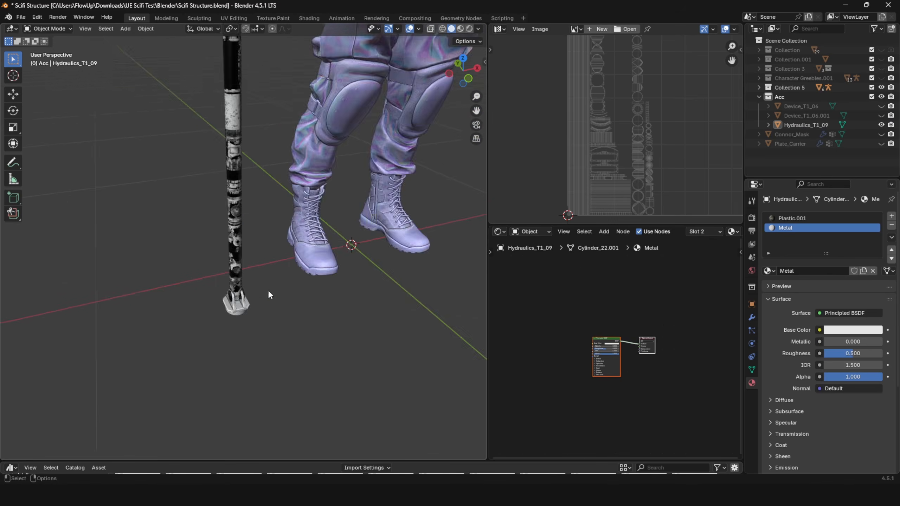
- Hide the character's parts and select the Hydraulics_T1_09 stick
scroll(268, 290, "down", 5)
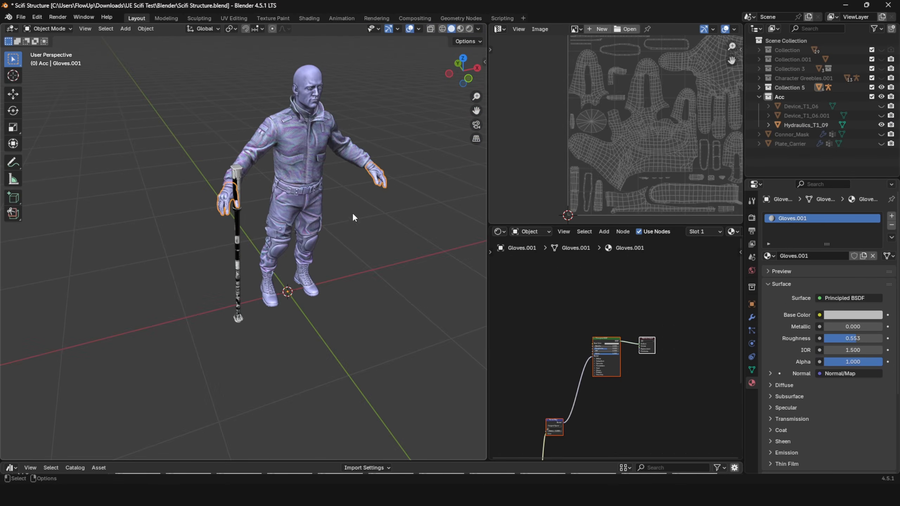
left_click(333, 170)
key("h")
left_click(237, 199)
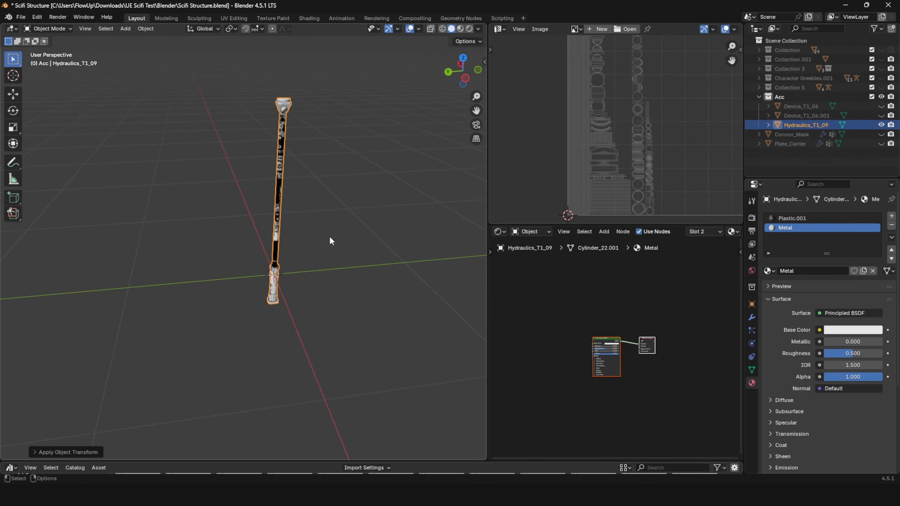
- Save the Blender file and rotate the Hydraulics_T1_09 stick around its origin in the left side view
left_click(330, 237)
key("ctrl+s")
middle_click_drag(330, 237, 322, 264)
left_click(207, 192)
scroll(380, 267, "down", 5)
key("r")
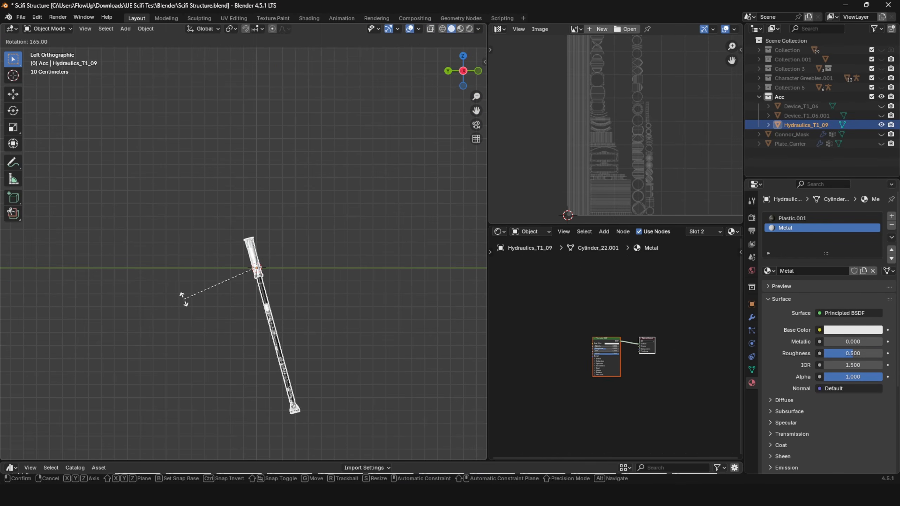
left_click(301, 195)
scroll(310, 246, "up", 6)
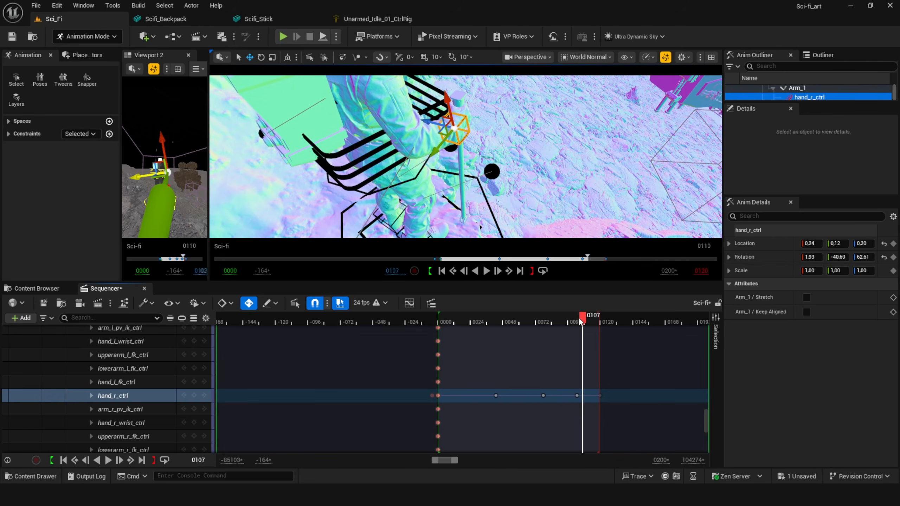
- In Unreal Engine, play back the character and stick animation from near the start of the sequence
left_click_drag(581, 321, 446, 322)
key("space")
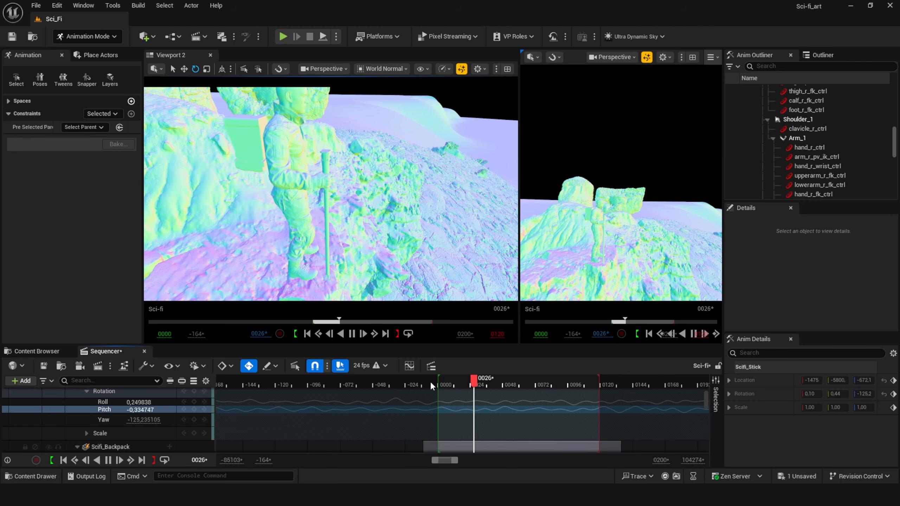
right_click_drag(330, 199, 393, 161)
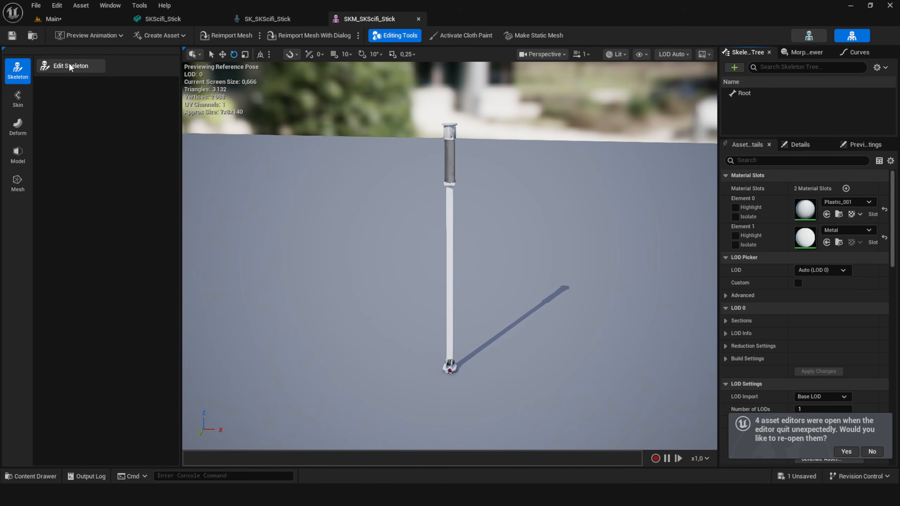
- Edit the SKM_SKScifi_Stick skeleton, adding a joint at the grip near the upper end of the stick, and accept the edit
left_click(68, 66)
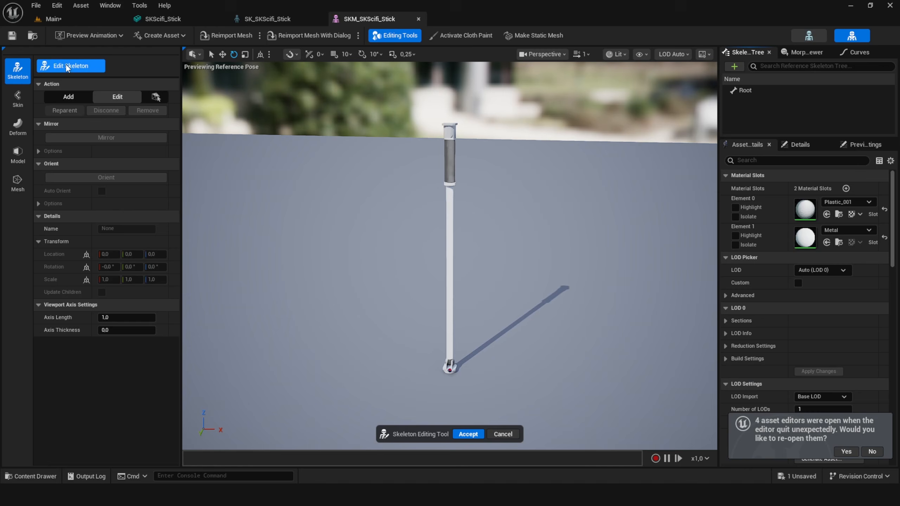
left_click(64, 96)
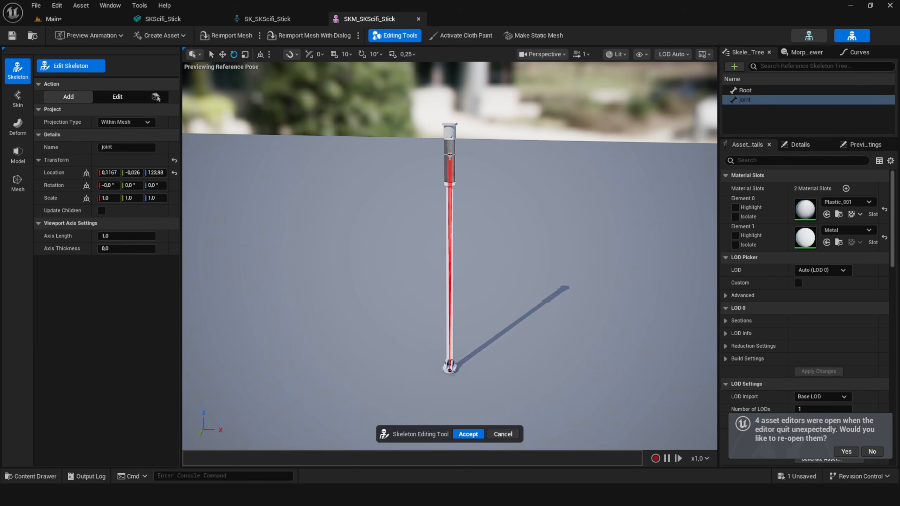
mouse_move(542, 182)
left_mouse_down("alt")
mouse_move(429, 202)
mouse_move(408, 277)
mouse_move(411, 213)
mouse_move(534, 186)
left_mouse_up("alt")
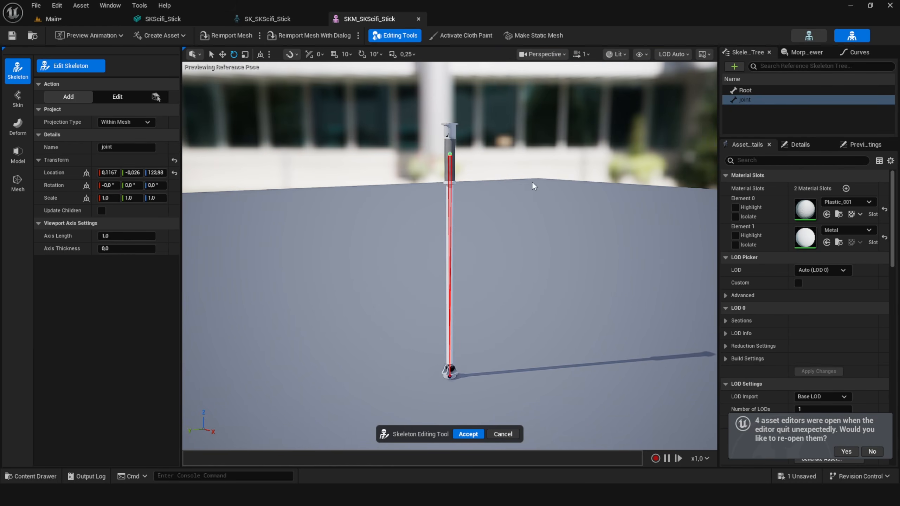
left_click(467, 434)
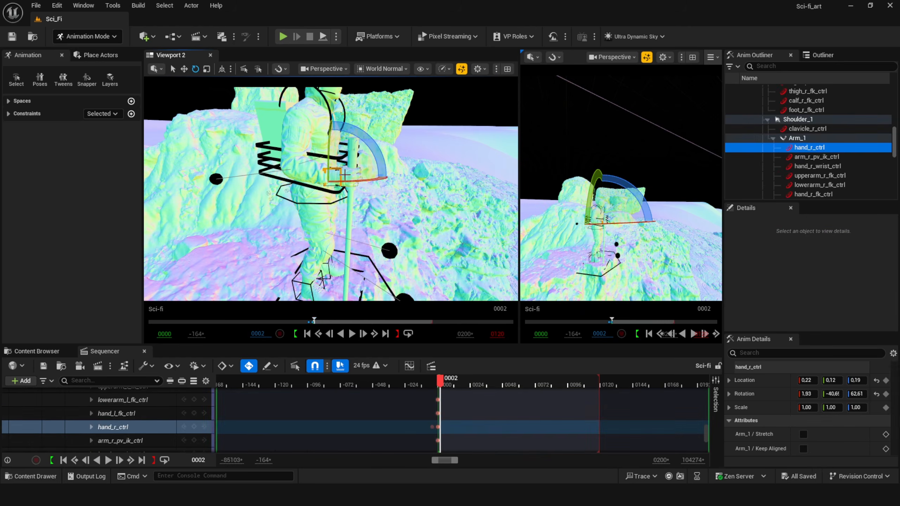
- Add a constraint that makes the right hand control hand_r_ctrl follow Scifi_Stick
left_click(131, 113)
left_click(160, 184)
left_click(353, 143)
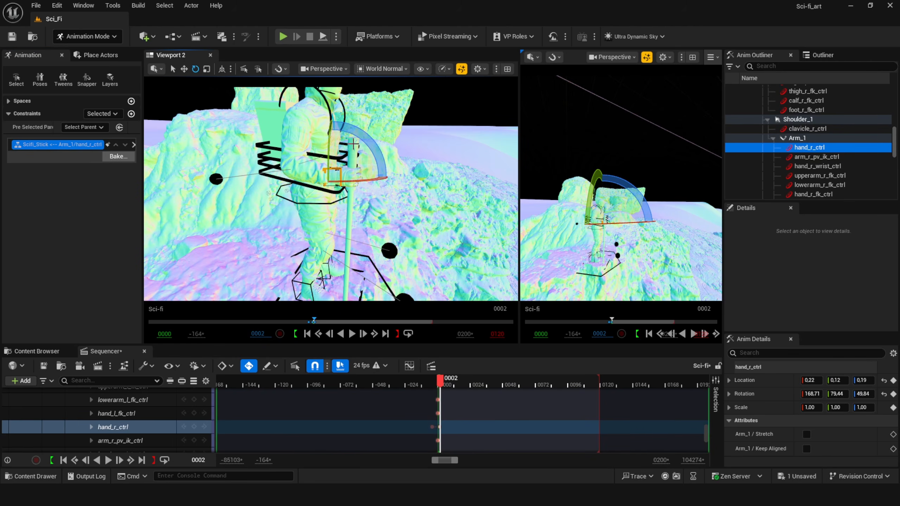
- Select Scifi_Stick and tilt it to test how the constrained right hand follows
right_click_drag(379, 212, 377, 244)
left_click(347, 208)
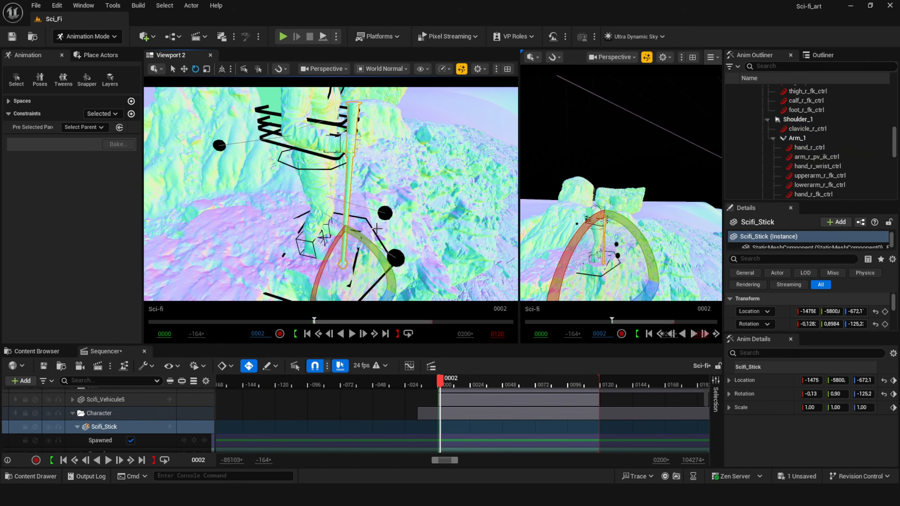
left_click_drag(301, 242, 303, 239)
right_click_drag(329, 227, 241, 224)
left_click_drag(346, 252, 364, 245)
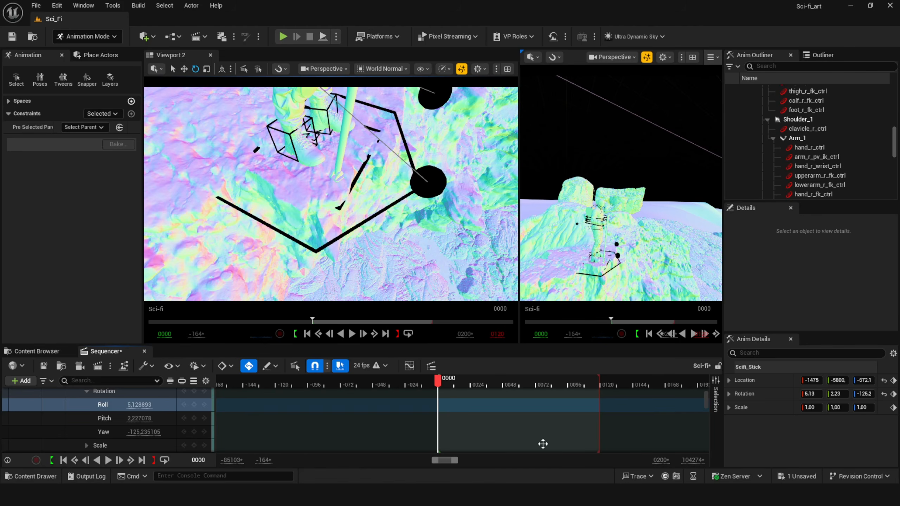
- Override the Roll and Pitch rotation channels of Scifi_Stick with Perlin noise and play back the motion
right_click(160, 406)
left_click(208, 399)
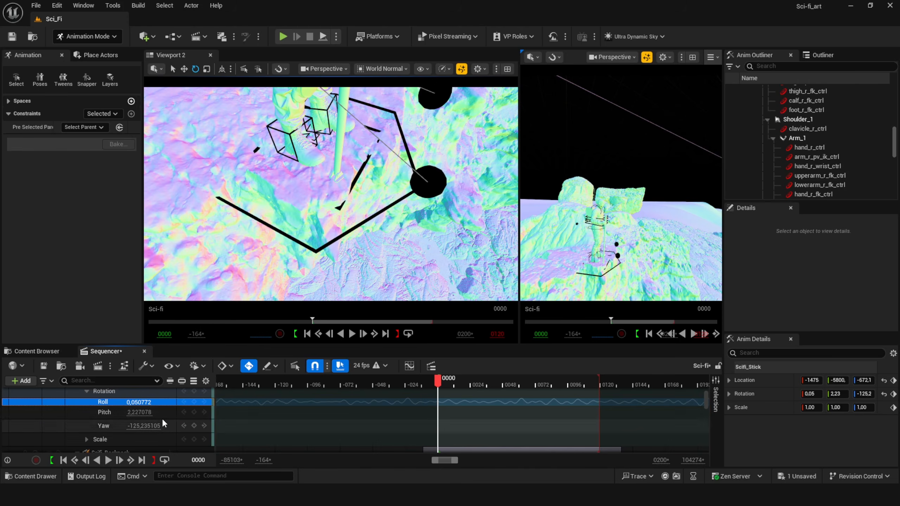
right_click(159, 414)
left_click(201, 405)
key("space")
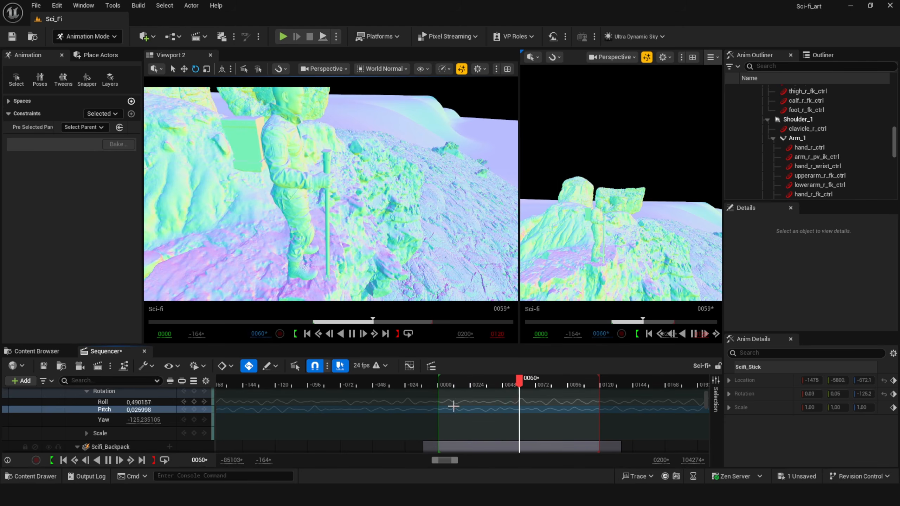
key("space")
- Set the Perlin noise frequency to 2 for Rotation.X and Rotation.Y of Scifi_Stick and replay the sequence from its start
right_click(514, 404)
mouse_move(579, 226)
mouse_move(638, 229)
left_click(738, 248)
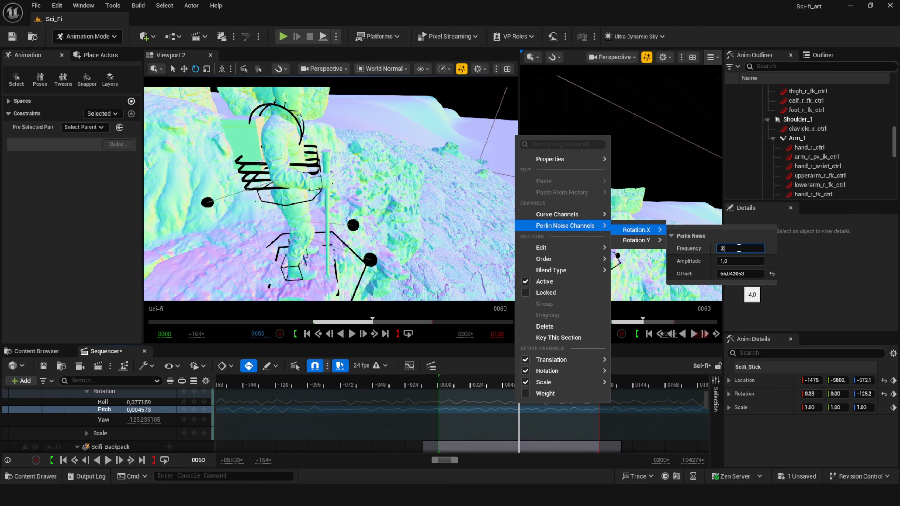
type("2")
key("Return")
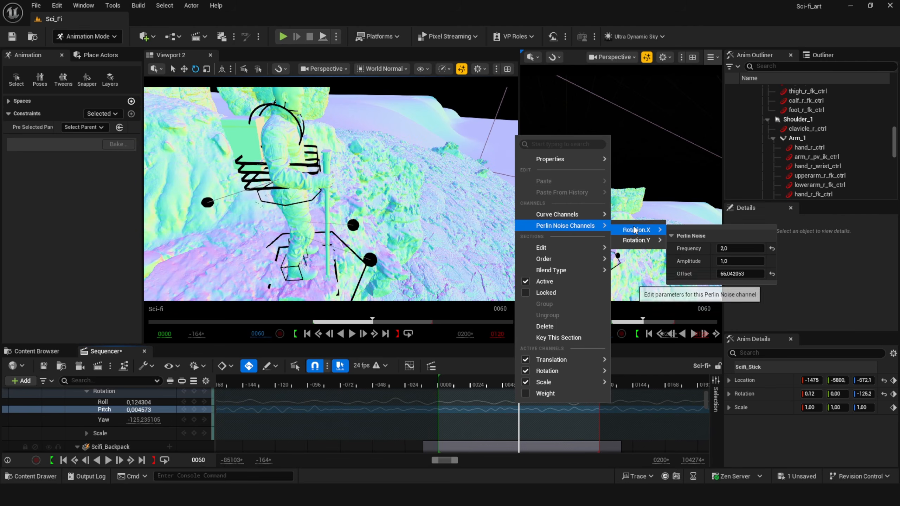
left_click(737, 259)
type("2")
key("Return")
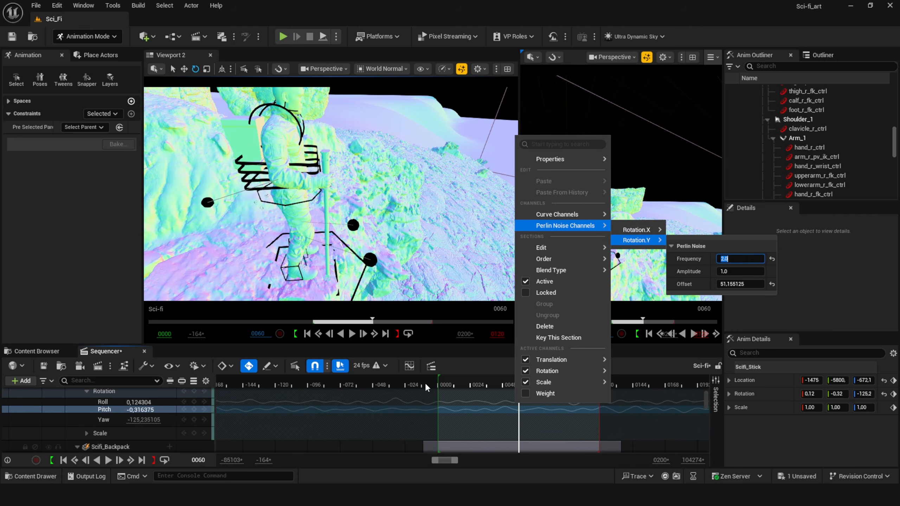
left_click(430, 383)
key("space")
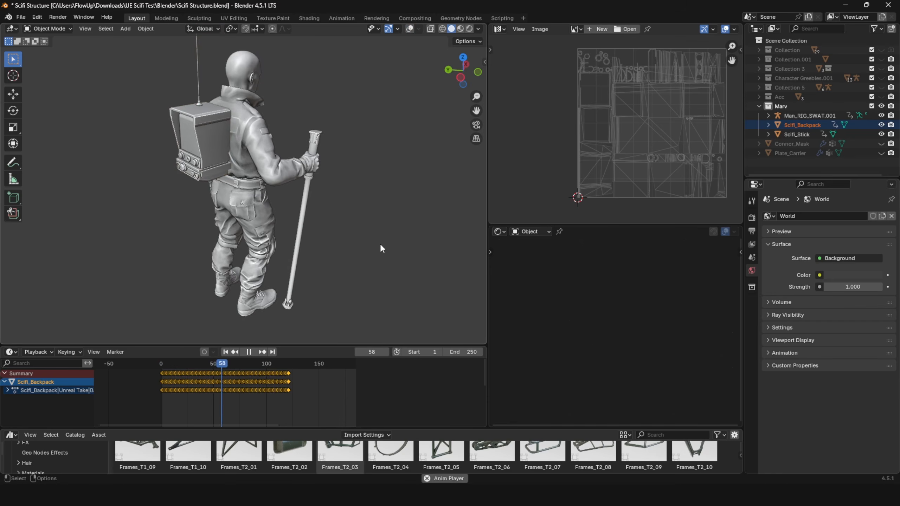
mouse_move(380, 244)
middle_mouse_down()
mouse_move(241, 230)
mouse_move(381, 234)
middle_mouse_up()
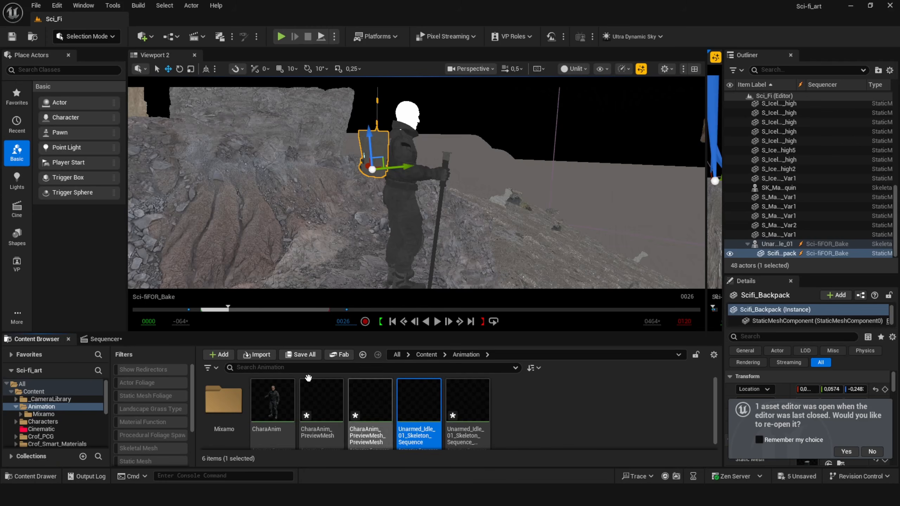
- Open the Sci-fiFOR_Bake level sequence from the Cinematic folder and scrub it to frame 32
left_click(42, 429)
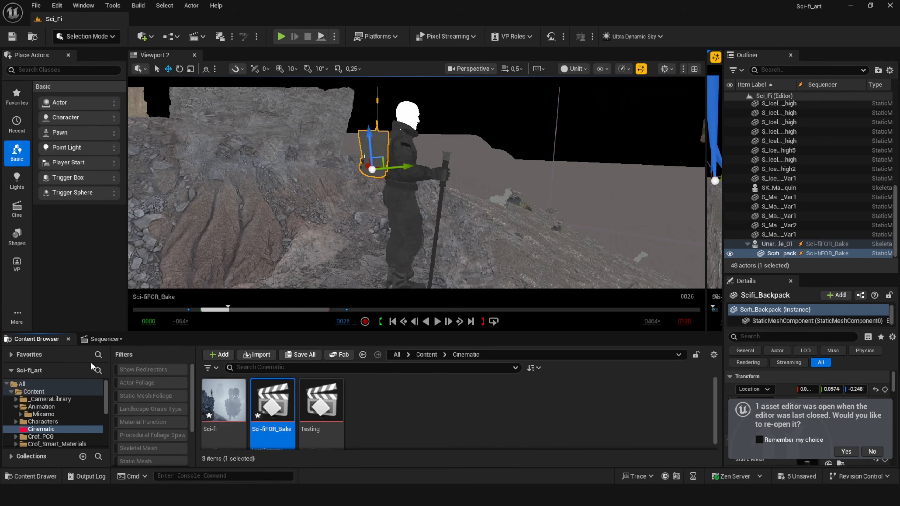
double_click(288, 405)
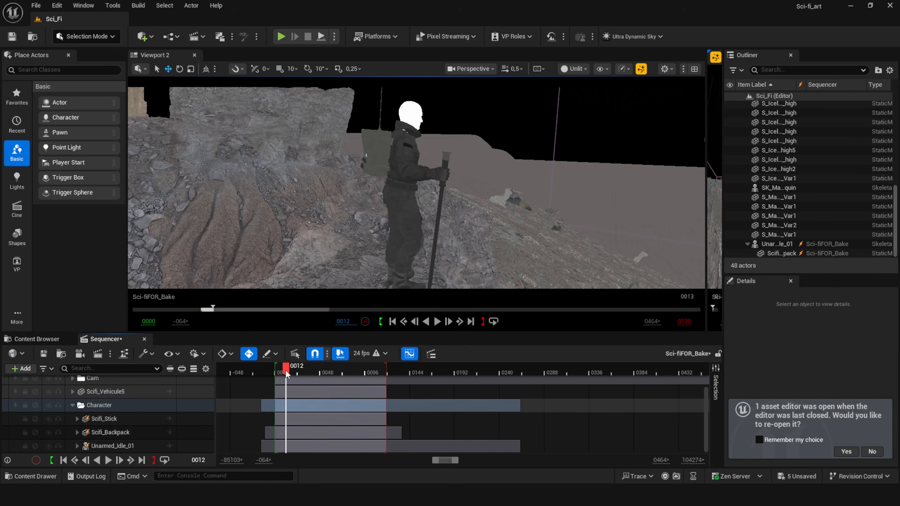
left_click_drag(286, 370, 305, 372)
- Bake the transforms of Scifi_Backpack over frames 0 to 120 using All Frames, and scrub the sequence to check the motion
left_click(138, 431)
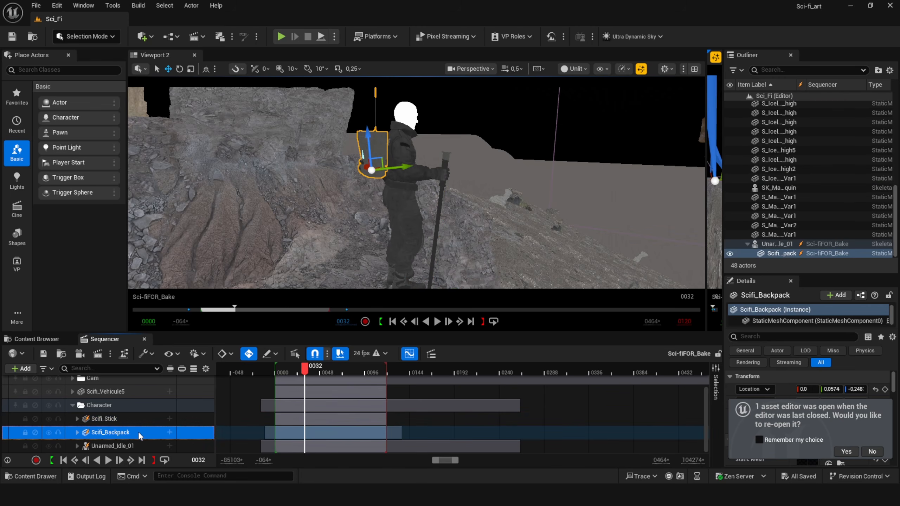
left_click(149, 351)
left_click(175, 263)
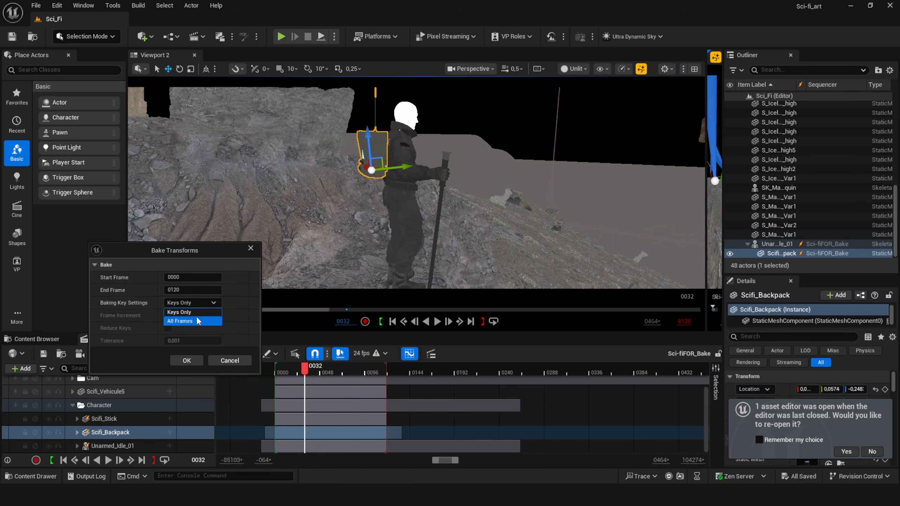
left_click(286, 371)
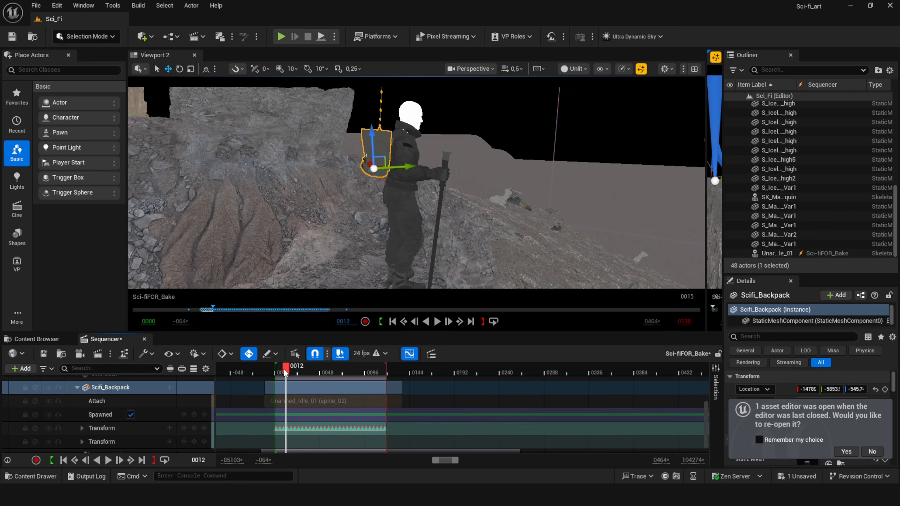
left_click_drag(310, 370, 335, 370)
- Export the baked Scifi_Backpack track as an FBX document with the default FBX export options
right_click(135, 401)
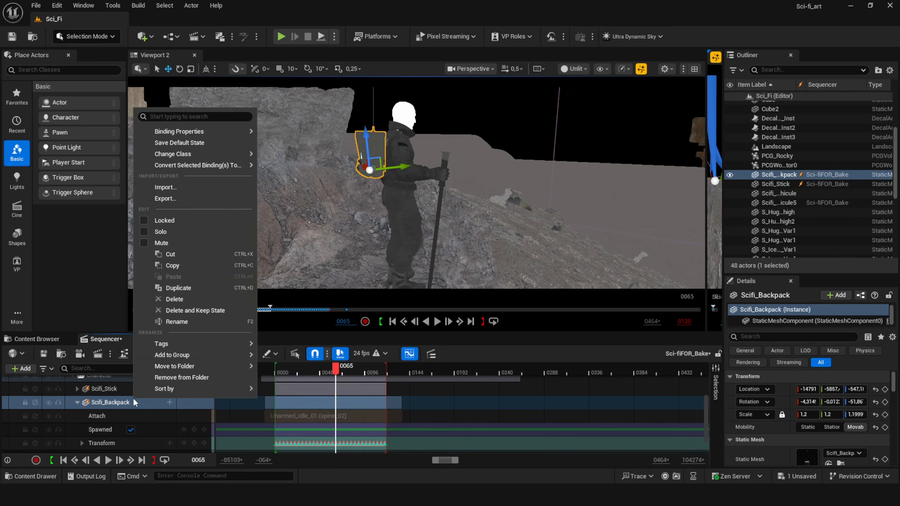
left_click(169, 200)
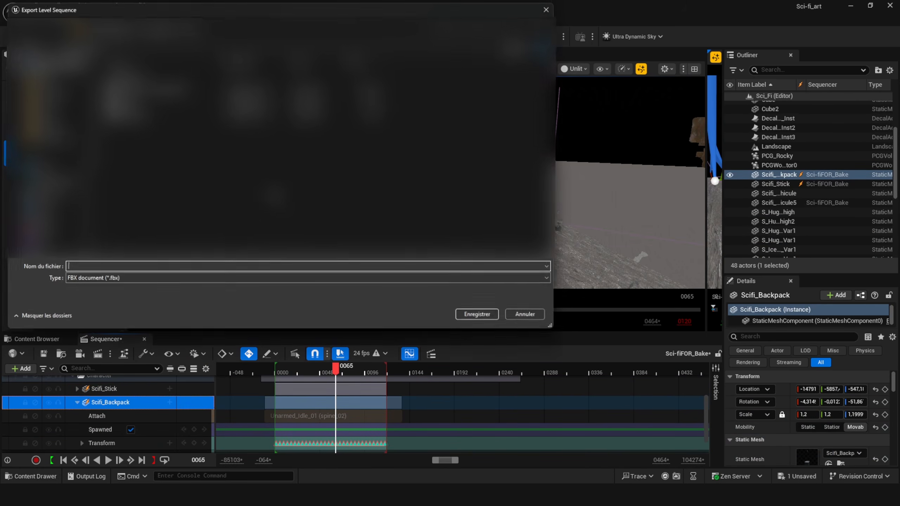
left_click(474, 318)
left_click(470, 245)
scroll(417, 261, "down", 5)
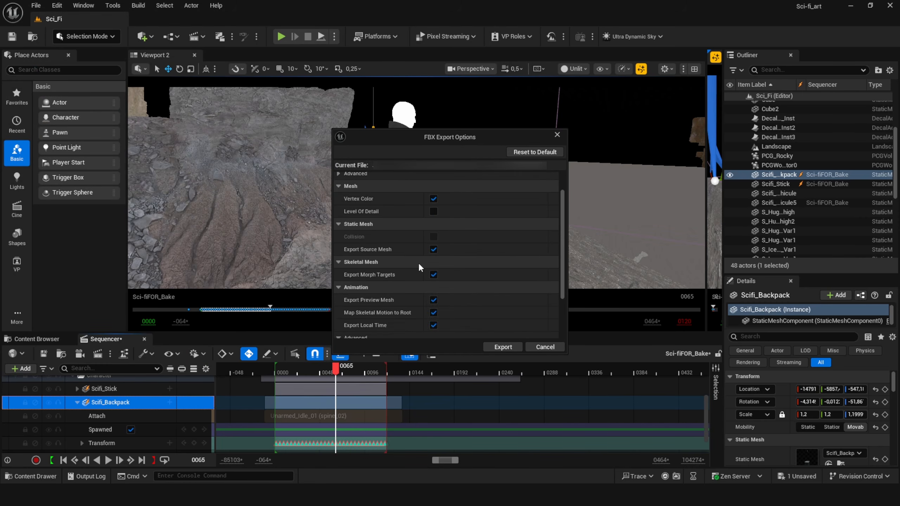
left_click(502, 344)
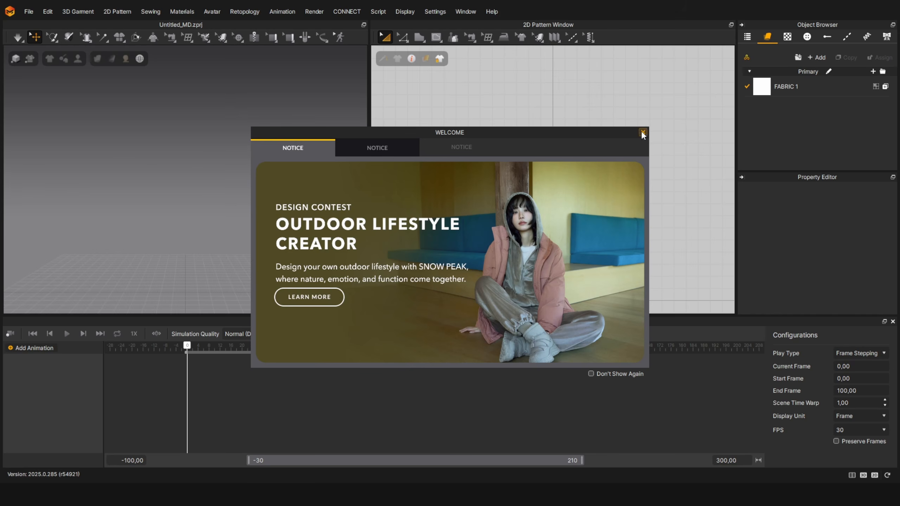
- Switch to Marvelous Designer, dismiss the welcome notice, enlarge the viewports and import the character FBX as an avatar with load type Open
left_click(642, 132)
left_click_drag(291, 314, 287, 377)
left_click(29, 11)
mouse_move(39, 105)
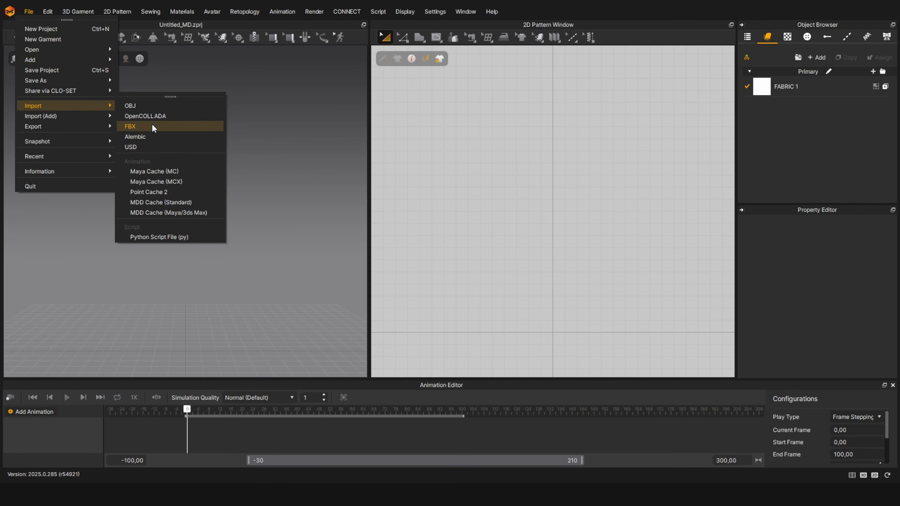
left_click(152, 126)
left_click(168, 121)
left_click(528, 341)
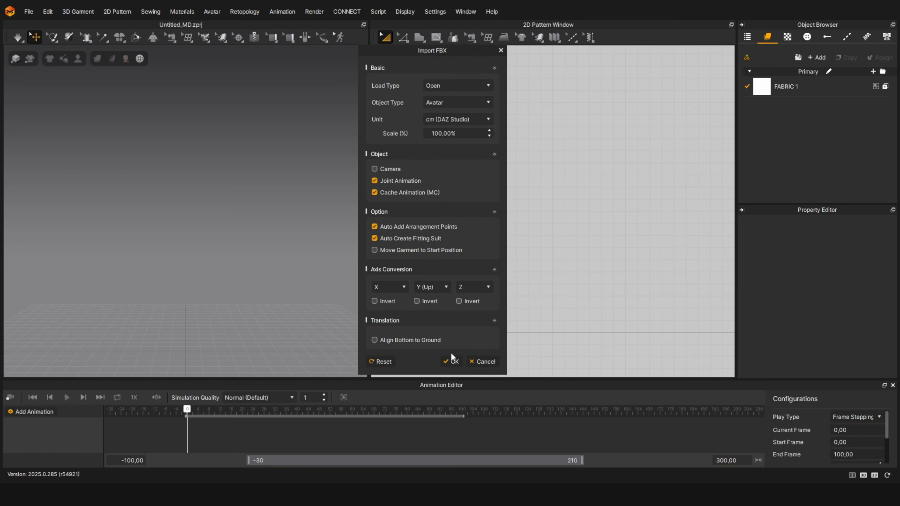
left_click(451, 363)
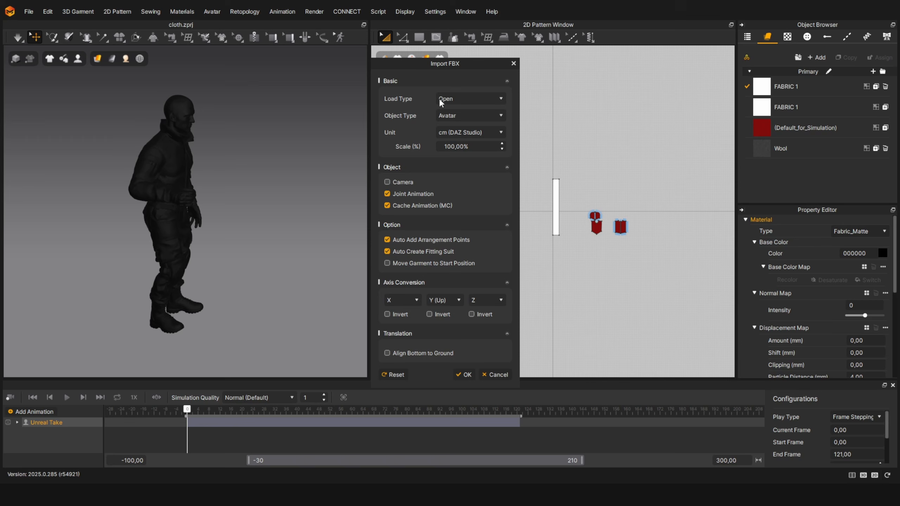
- Import the stick FBX as an avatar into the cloth scene with load type Add and scale 100%
left_click(444, 116)
left_click(467, 115)
left_click(455, 122)
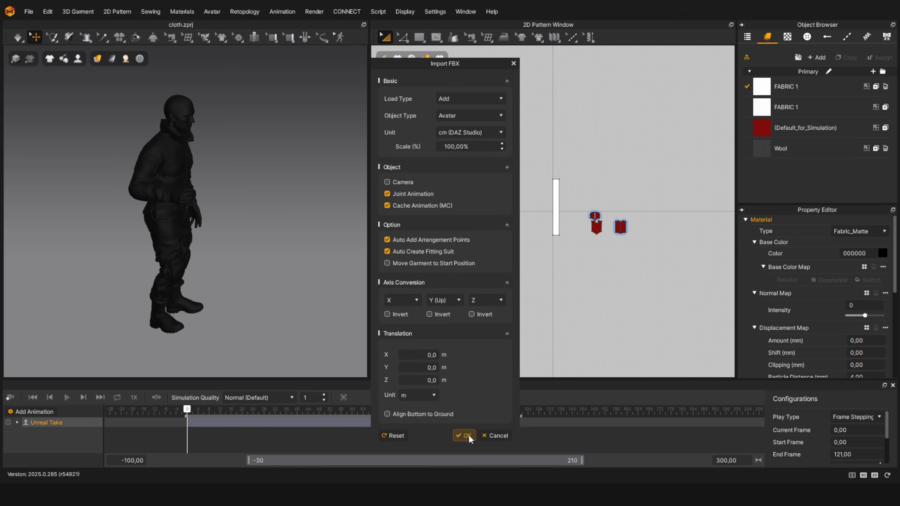
left_click(463, 435)
left_click(449, 281)
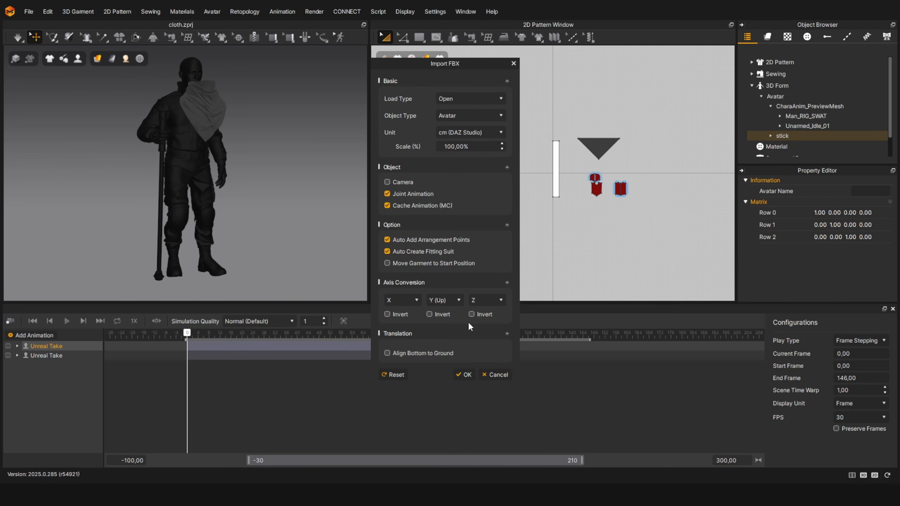
- Import the backpack FBX as an avatar, adding it to the scene with the character and the stick
left_click(472, 119)
left_click(464, 436)
left_click(449, 282)
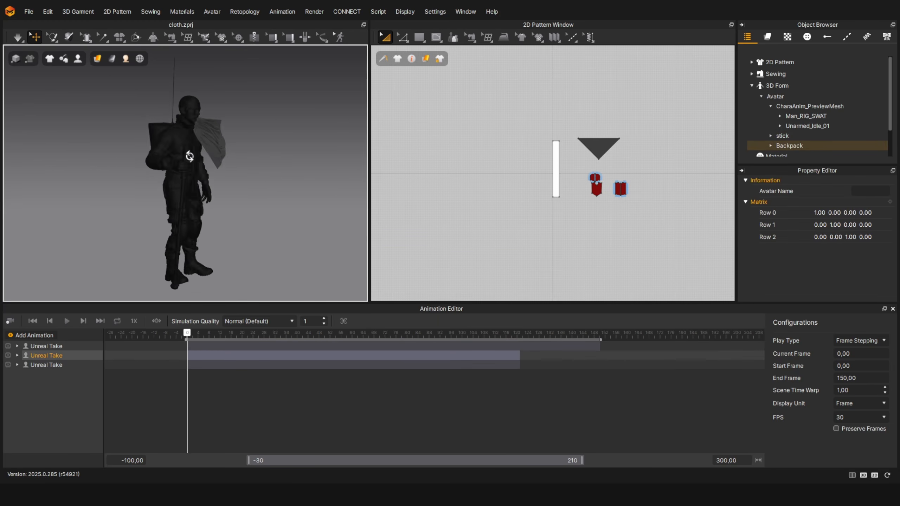
left_click(395, 341)
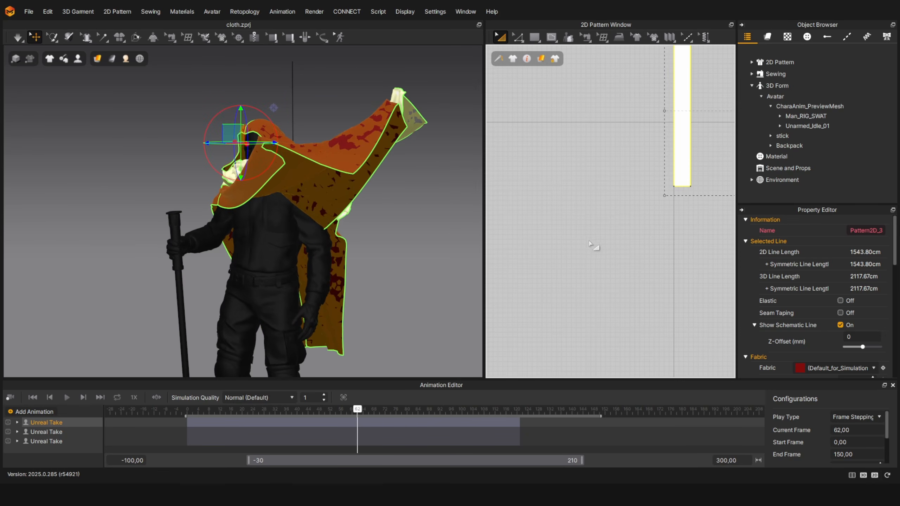
- Examine the two back cape panels and simulate the cloth so the cape and scarf settle around the character
scroll(578, 273, "down", 3)
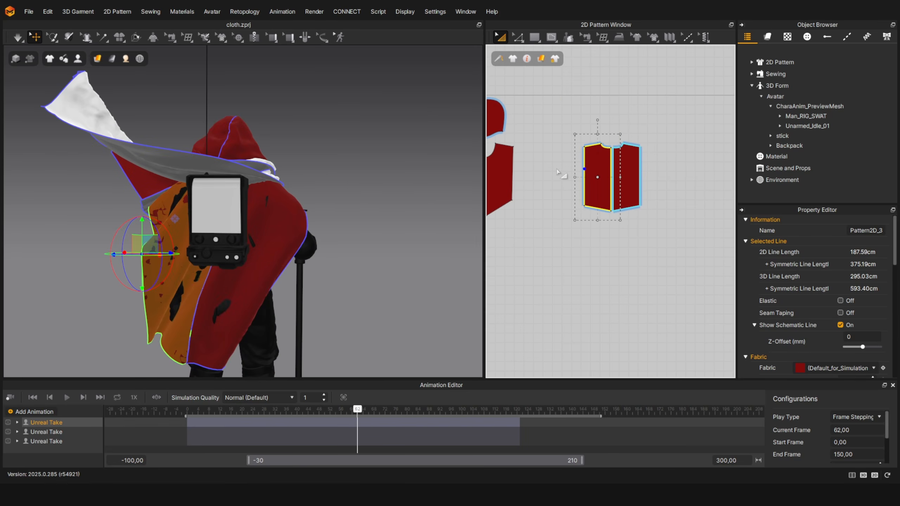
scroll(613, 175, "up", 5)
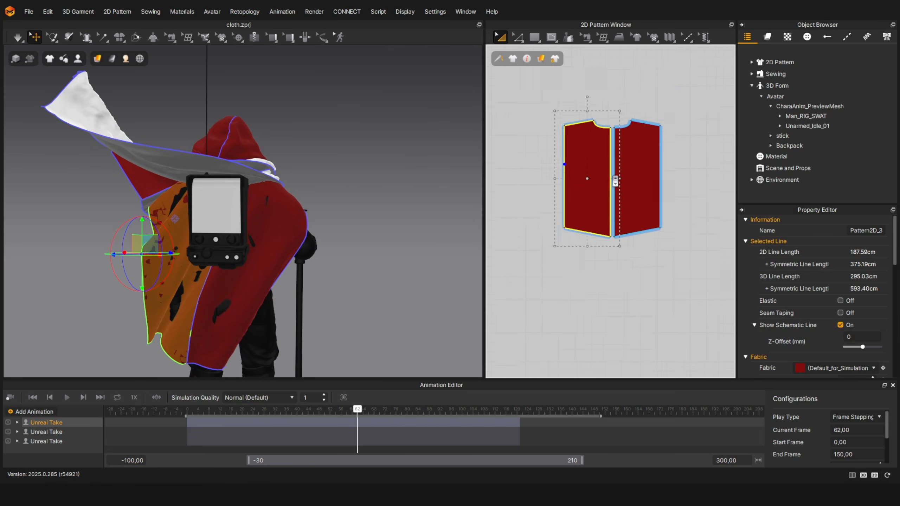
key("alt")
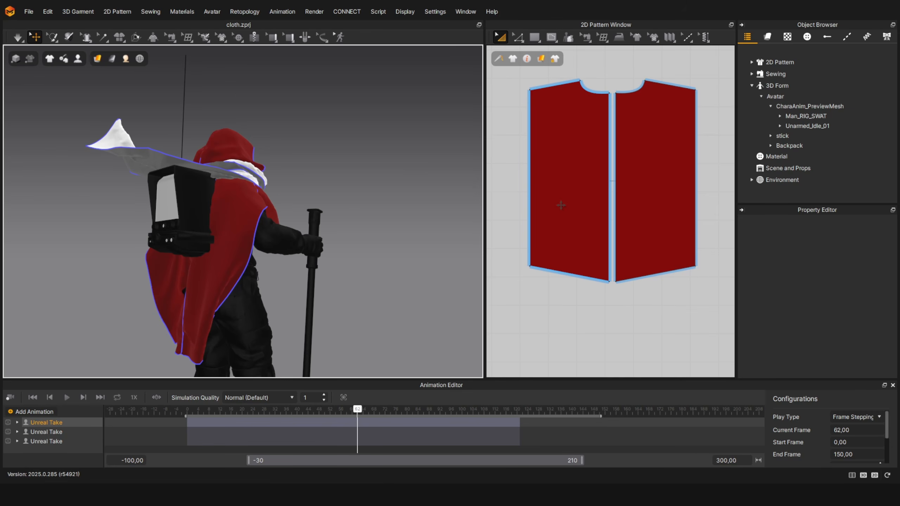
key("space")
right_click_drag(240, 214, 164, 215)
- Select both back cape panels and pull them outward so the cape hangs over the backpack
left_click(206, 206)
right_click_drag(198, 170, 231, 143)
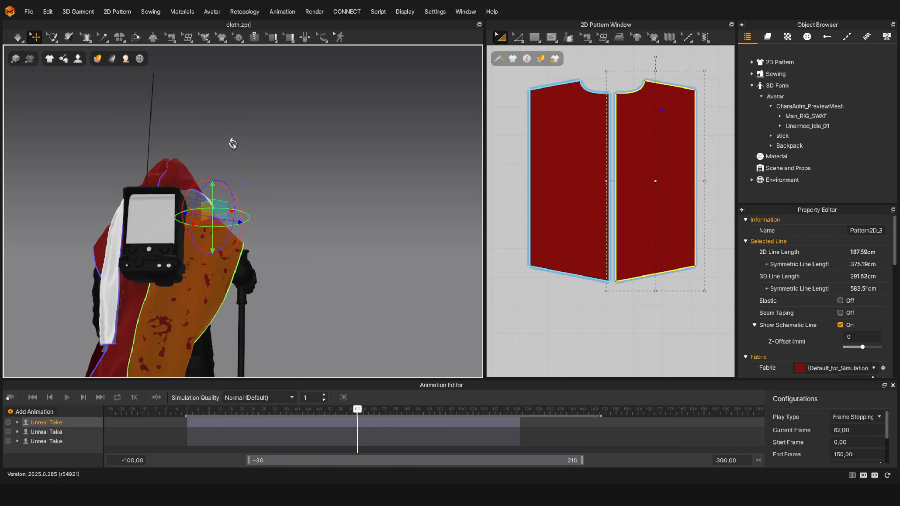
left_click(157, 285, "shift")
right_click_drag(248, 244, 155, 231)
middle_click_drag(103, 211, 192, 221)
left_click(192, 221)
right_click_drag(192, 221, 182, 253)
left_click(227, 226)
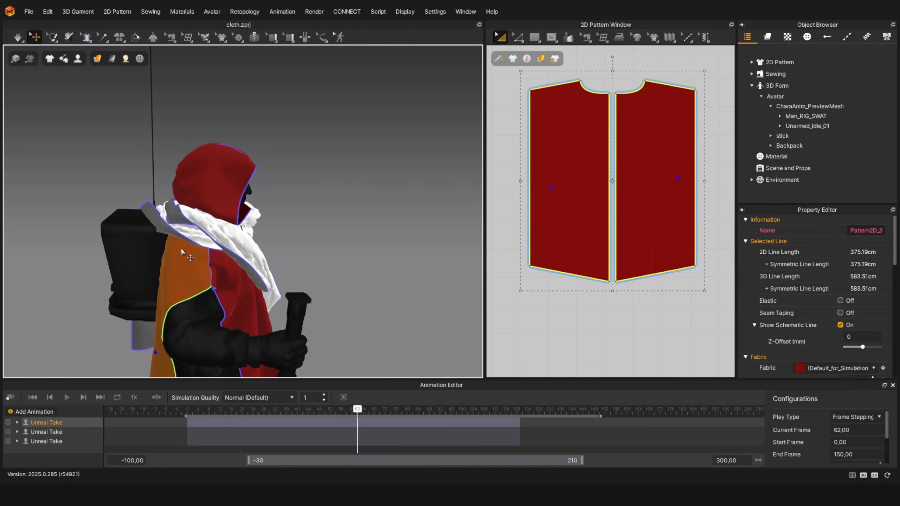
left_click_drag(183, 252, 73, 245)
left_click(282, 237)
right_click_drag(282, 238, 520, 243)
left_click(432, 235)
right_click_drag(432, 235, 342, 255)
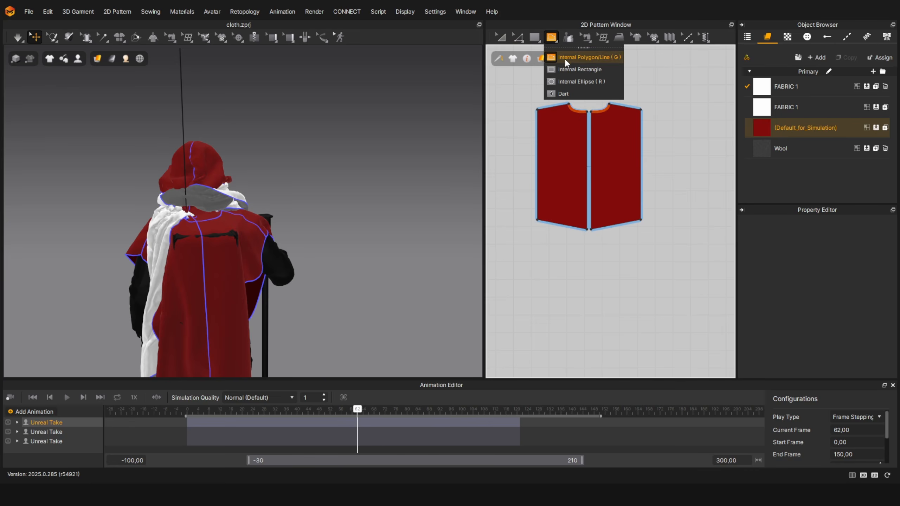
- Draw a rectangular internal polygon beside the centre seam of the back cape panels and cut it along its outline
left_click(566, 60)
scroll(570, 132, "up", 3)
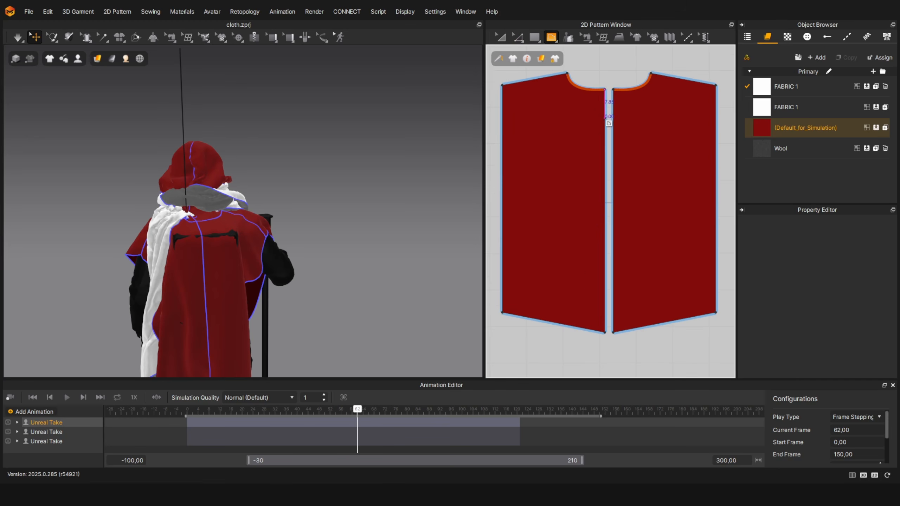
double_click(604, 203)
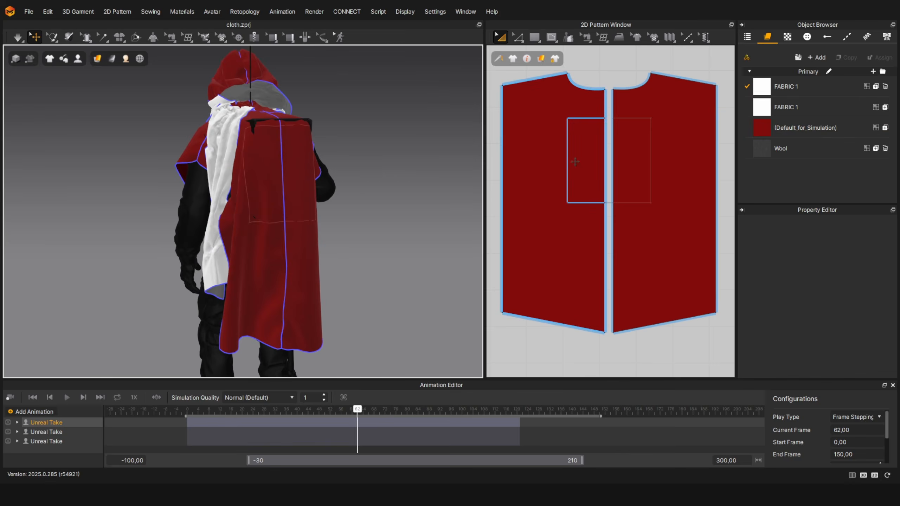
double_click(590, 119)
right_click(590, 120)
left_click(629, 220)
- Delete the two cut rectangular pieces to leave an opening for the backpack in the cape's back
key("a")
left_click(585, 147)
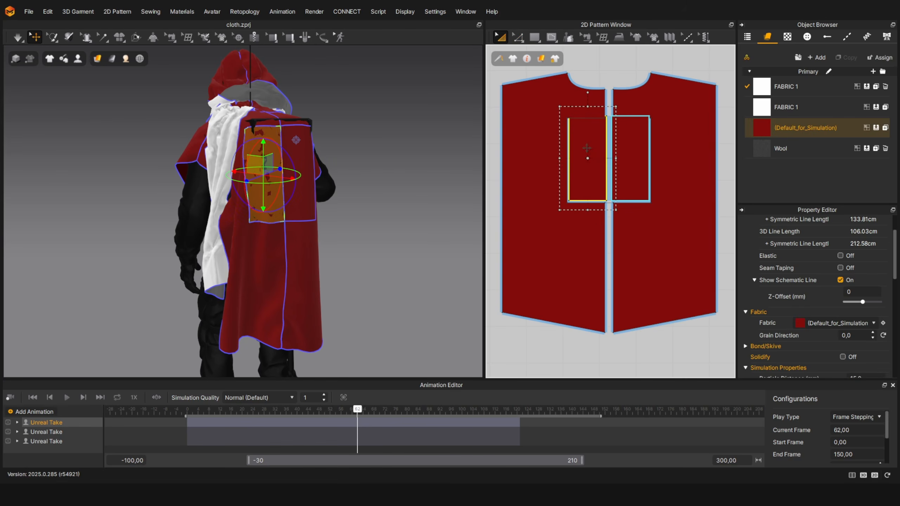
key("Delete")
left_click(630, 154)
key("Delete")
- Simulate the cape and pull its fabric around the backpack so the device sits through the opening
right_click_drag(400, 166, 248, 131)
left_click(198, 141)
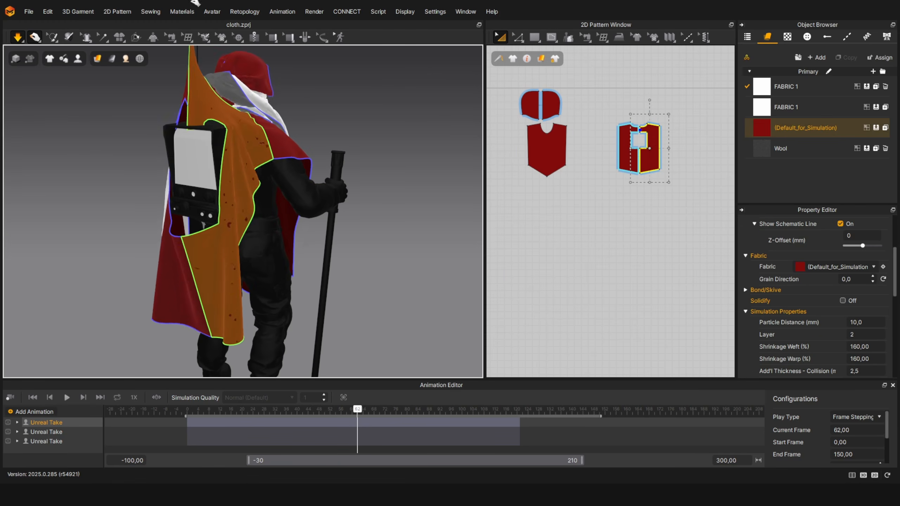
left_click_drag(195, 68, 209, 92)
right_click_drag(142, 103, 283, 207)
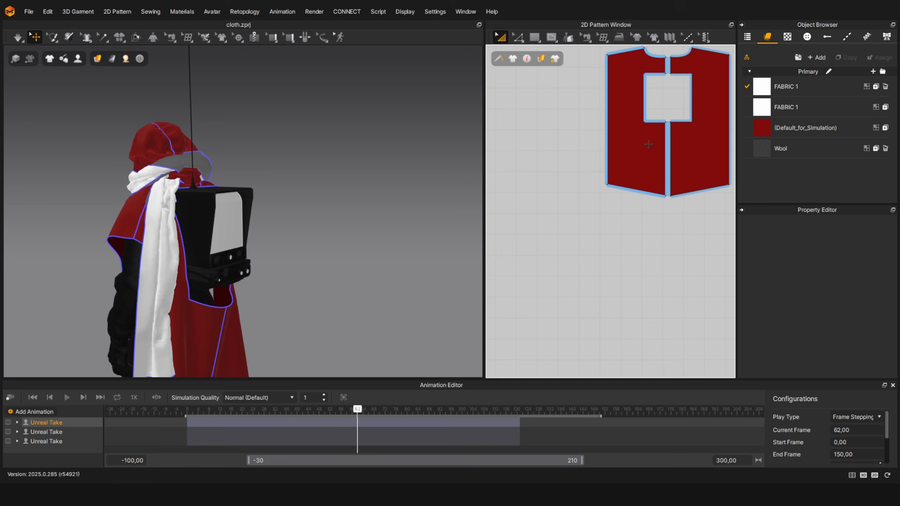
- Raise the lower edge of the backpack opening and lengthen the cape by lowering the bottom hems of its front and back panels
key("z")
scroll(592, 131, "up", 3)
left_click(591, 129)
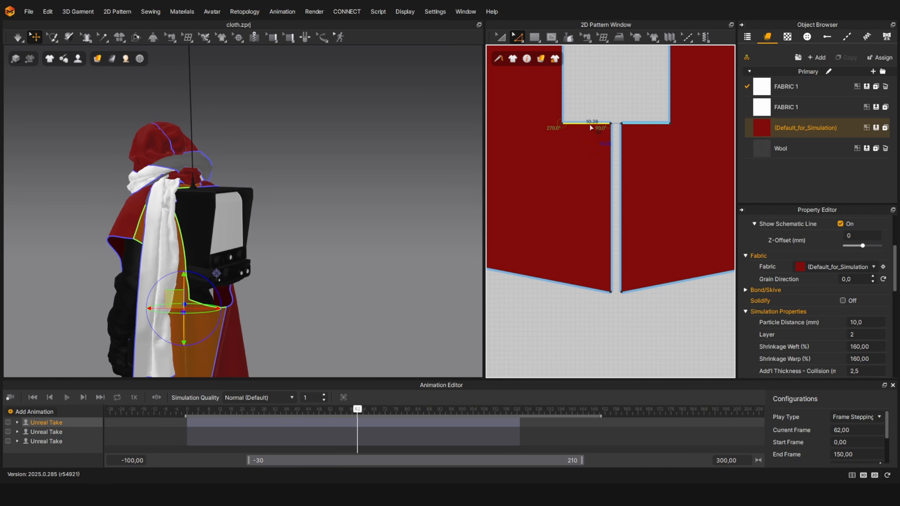
right_click_drag(436, 184, 386, 174)
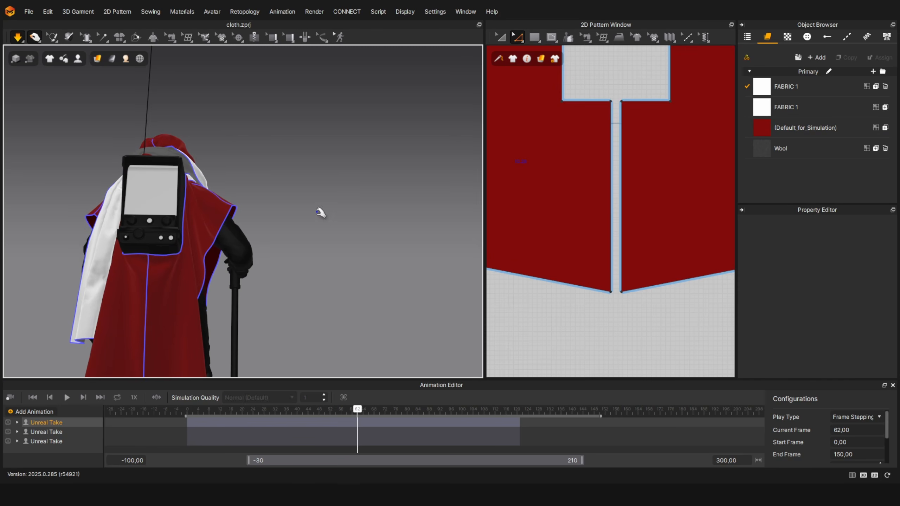
right_click_drag(320, 212, 295, 184)
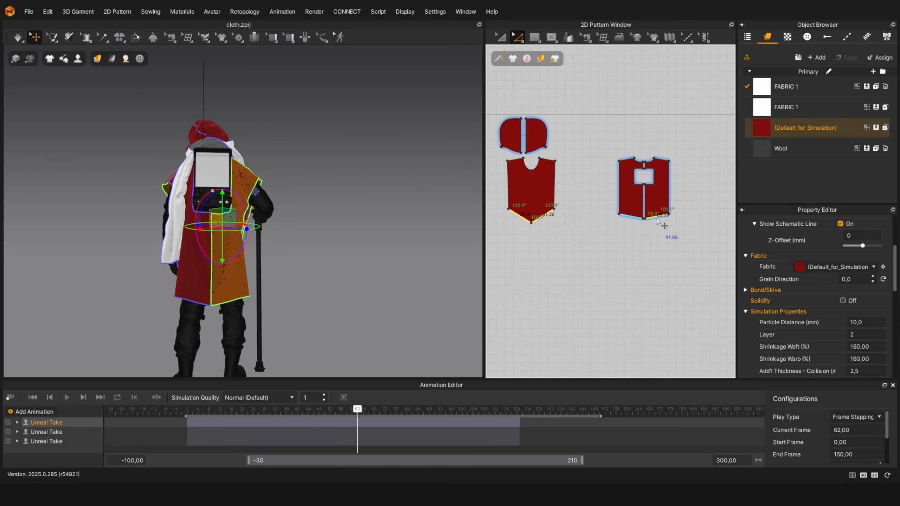
right_click_drag(342, 197, 543, 177)
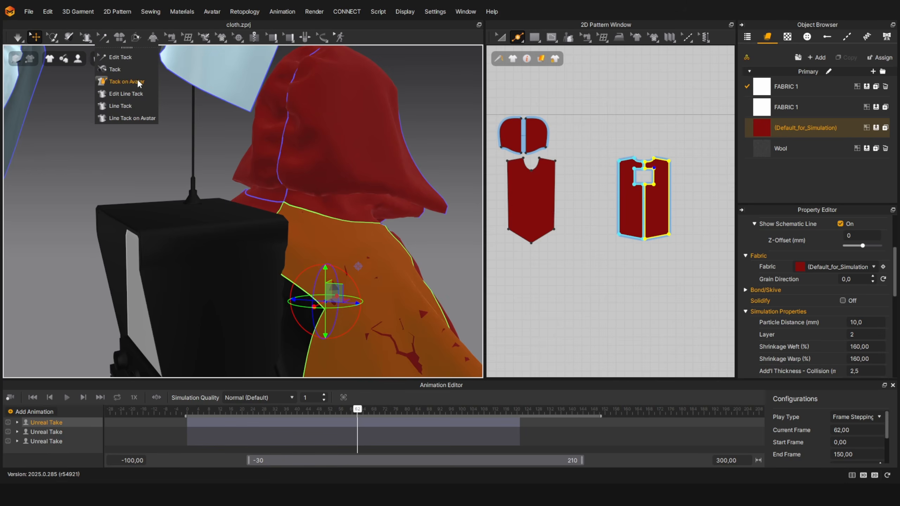
- Tack the cape to the upper corner of the backpack with Tack on Avatar
left_click(139, 83)
left_click(277, 223)
right_click_drag(311, 211, 216, 211)
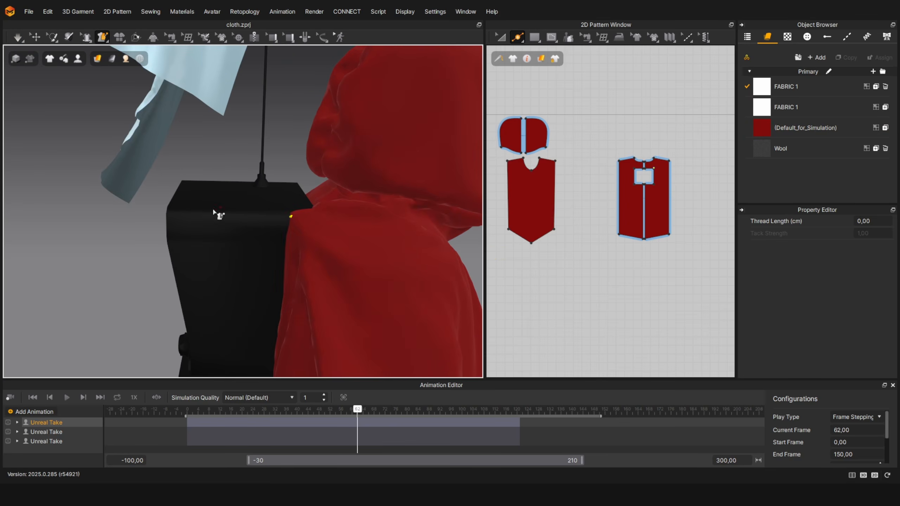
- Tack the middle of the cape opening's lower edge to the underside of the backpack
left_click(102, 37)
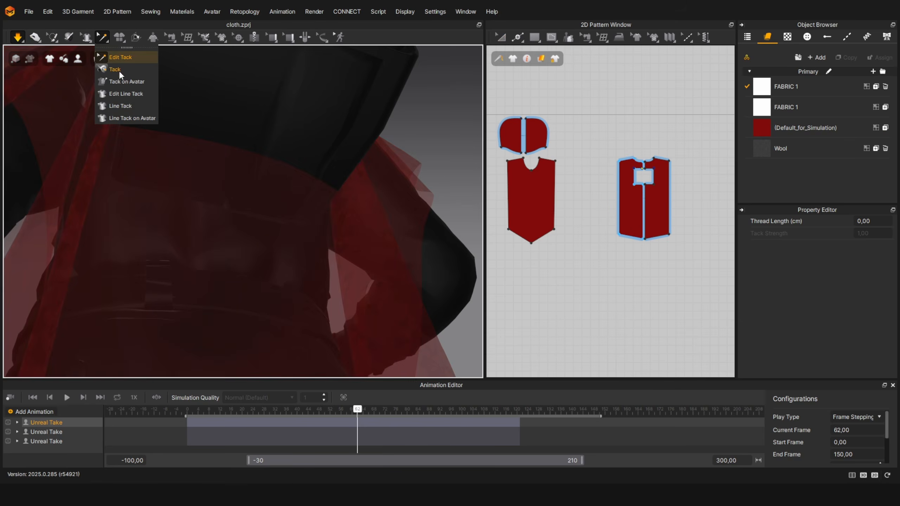
left_click(115, 69)
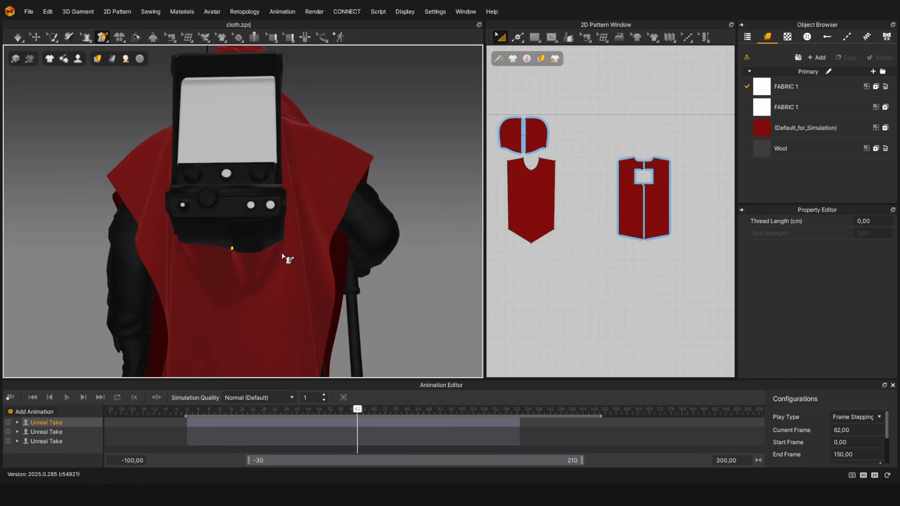
right_click_drag(282, 255, 253, 153)
scroll(253, 153, "down", 5)
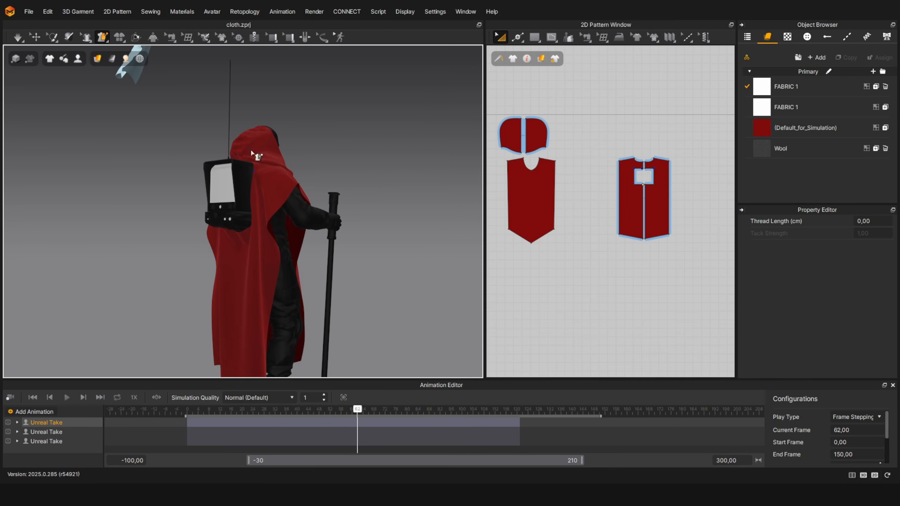
- Simulate the cape and pull the hood fabric into place on the character's head, checking the drape from several sides
key("space")
right_click_drag(305, 212, 271, 217)
scroll(270, 217, "up", 3)
left_click_drag(260, 202, 250, 189)
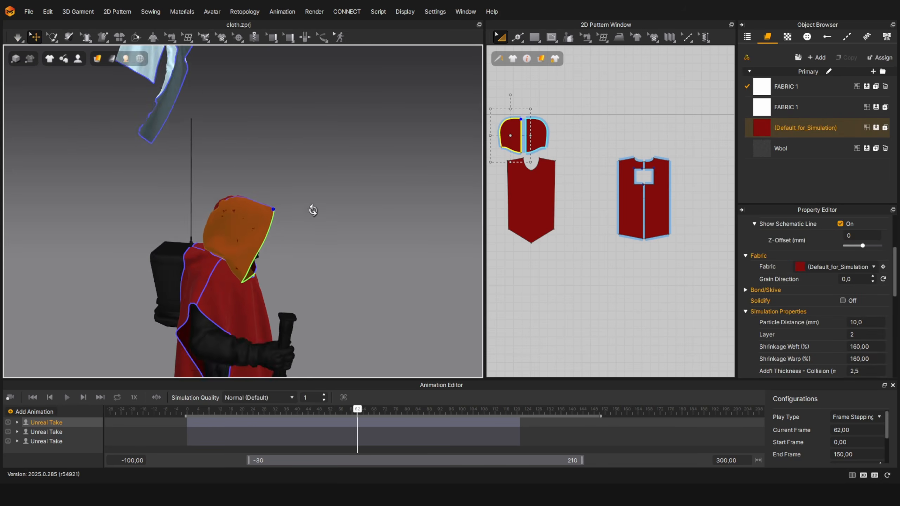
scroll(261, 203, "up", 5)
key("space")
right_click_drag(400, 175, 281, 153)
scroll(295, 223, "down", 6)
right_click_drag(357, 170, 30, 161)
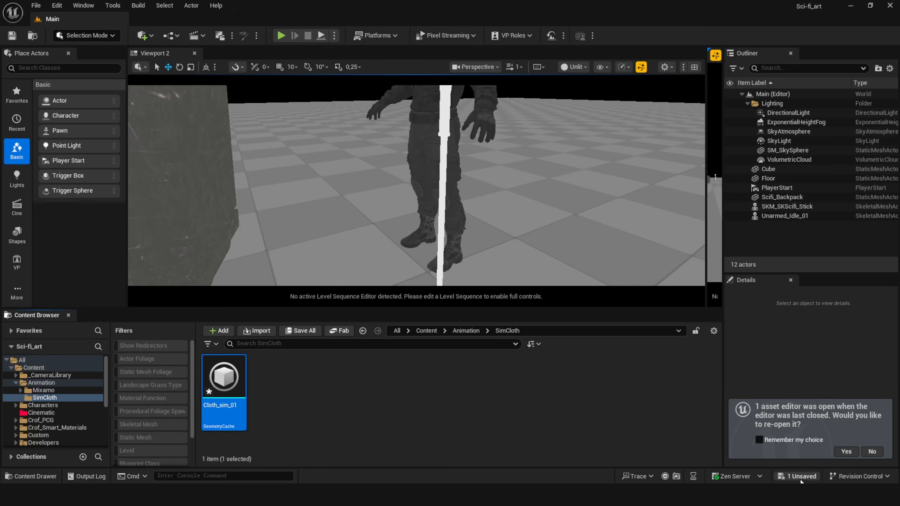
- Switch to Unreal Engine, save the Cloth_sim_01 geometry cache, and close its preview to place it in the Sci-fi sequence
left_click(799, 476)
left_click(526, 351)
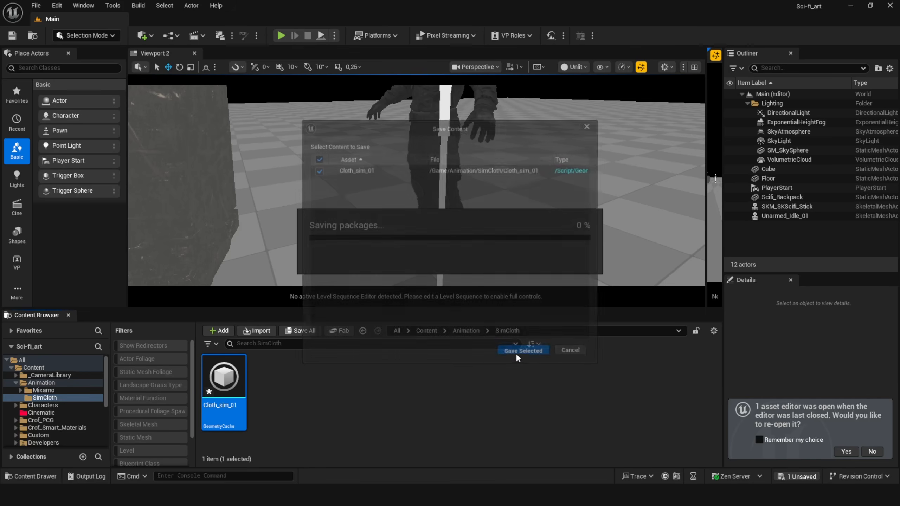
key("Return")
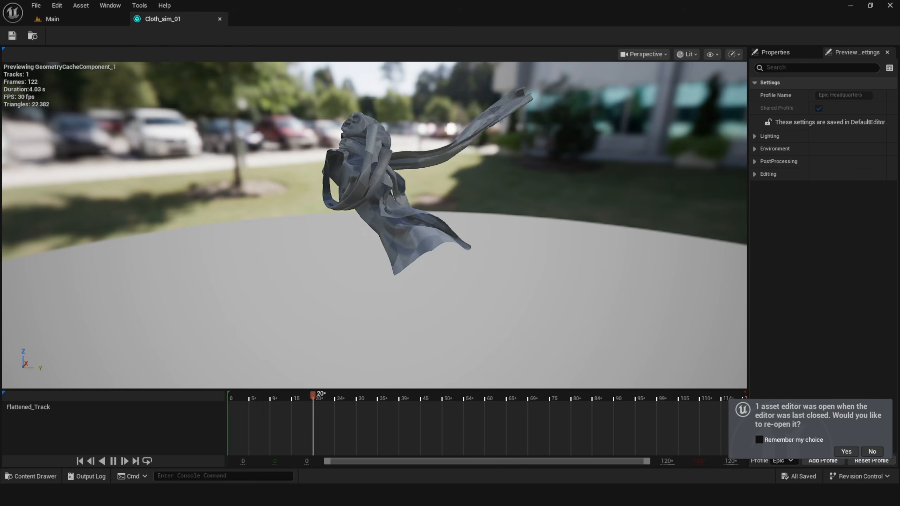
left_click(220, 18)
left_click_drag(133, 356, 121, 400)
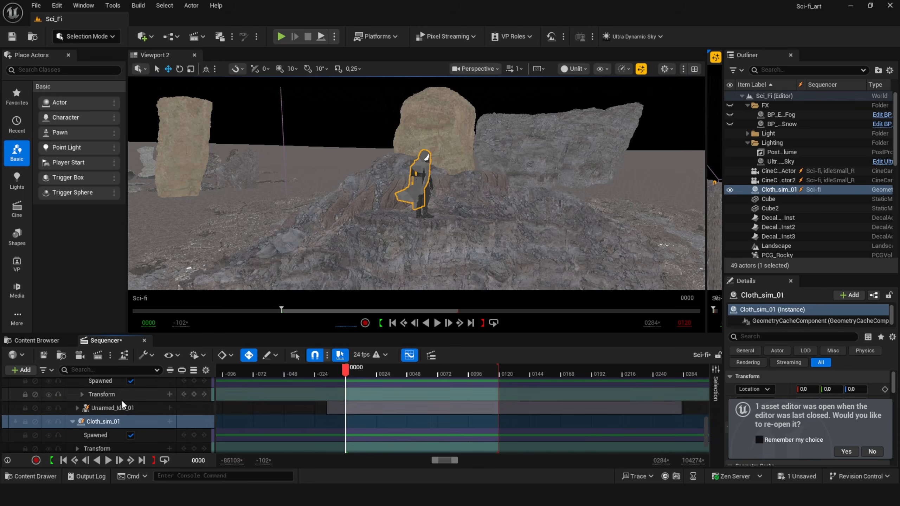
- Create a material named Cloth in the Custom/Mat folder
double_click(239, 406)
right_click(288, 411)
left_click(321, 175)
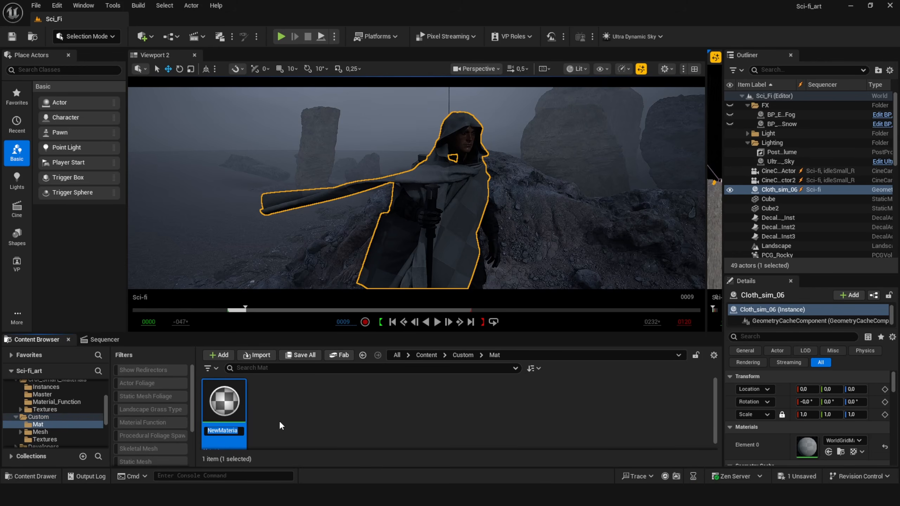
type("Cloth")
key("Return")
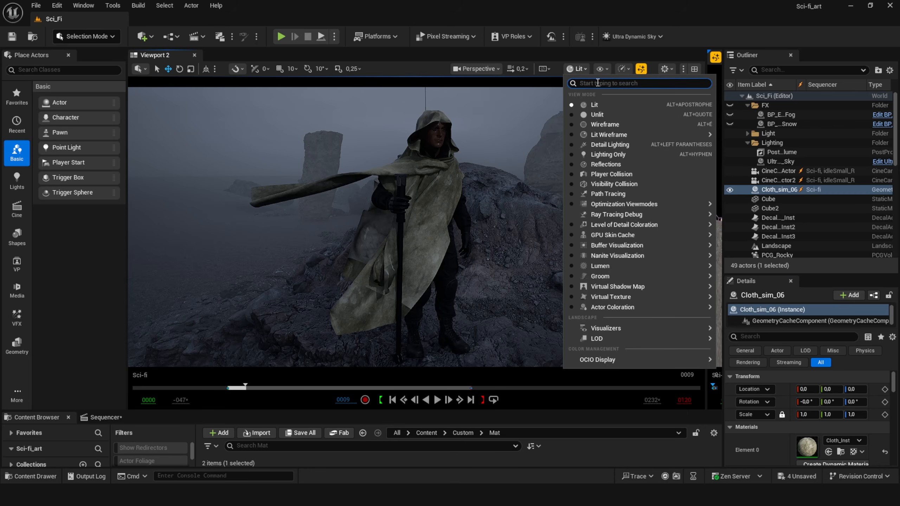
- Compare the cape's material on the character in the Lit and Unlit view modes and save the level
left_click(597, 101)
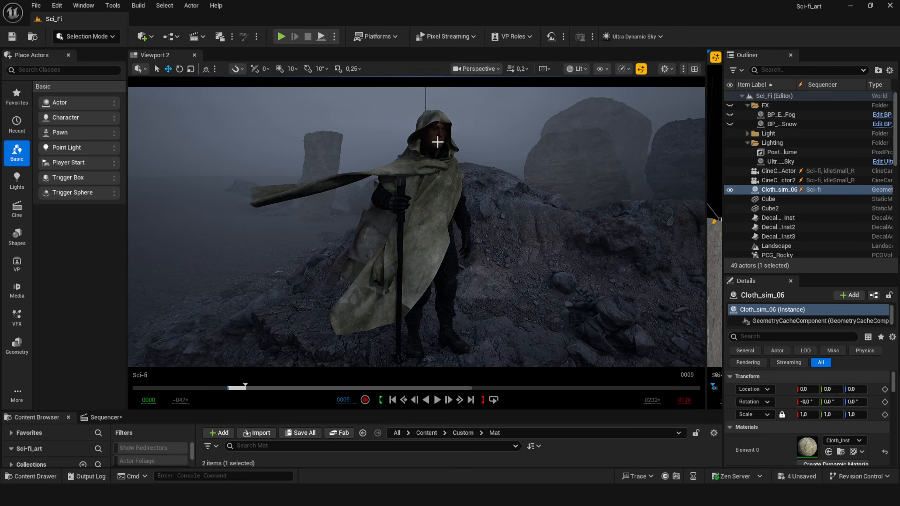
key("alt+3")
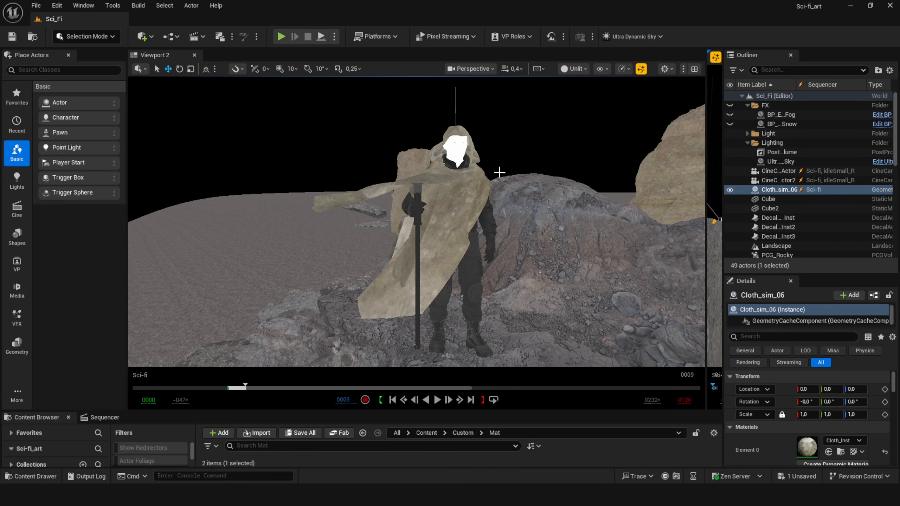
key("alt+4")
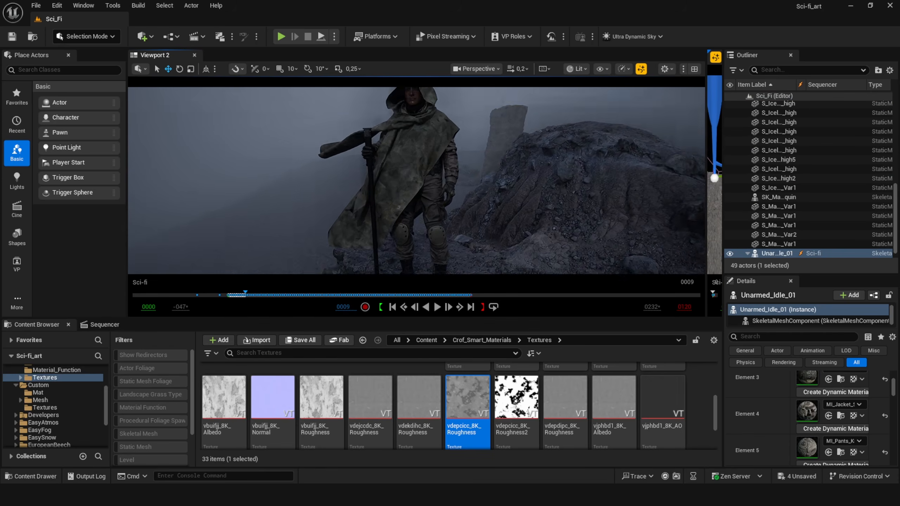
key("ctrl+s")
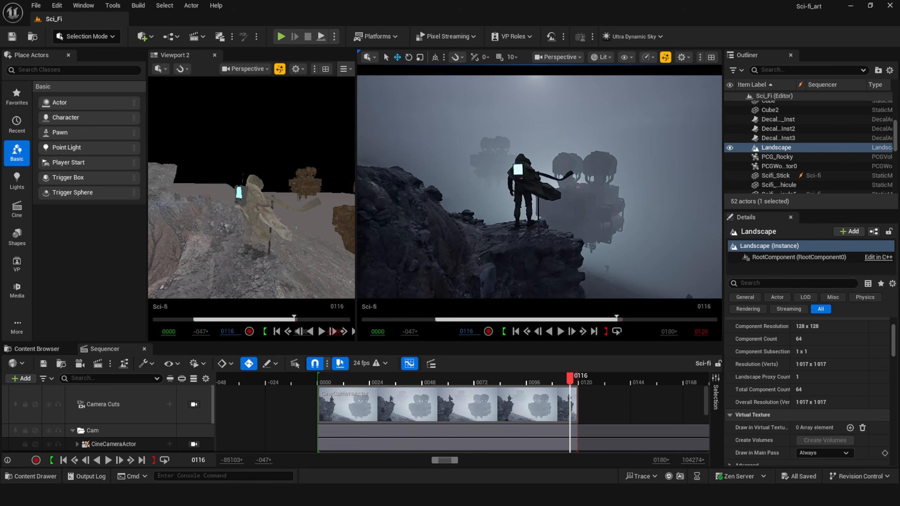
key("w")
mouse_move(503, 145)
right_mouse_down()
mouse_move(510, 146)
mouse_move(503, 144)
right_mouse_up()
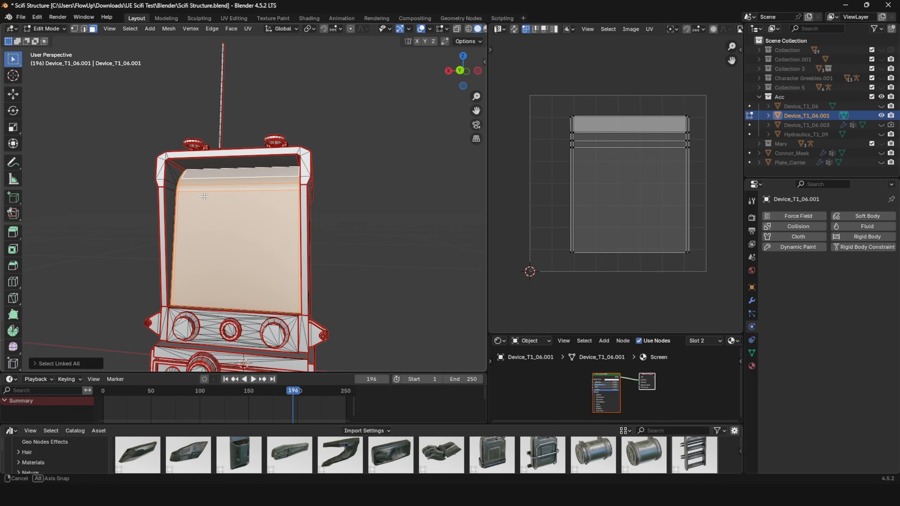
- Capture the backpack screen's UV layout in Blender and arrange the captured image as a clip on the DaVinci Resolve timeline
left_click_drag(524, 83, 692, 263)
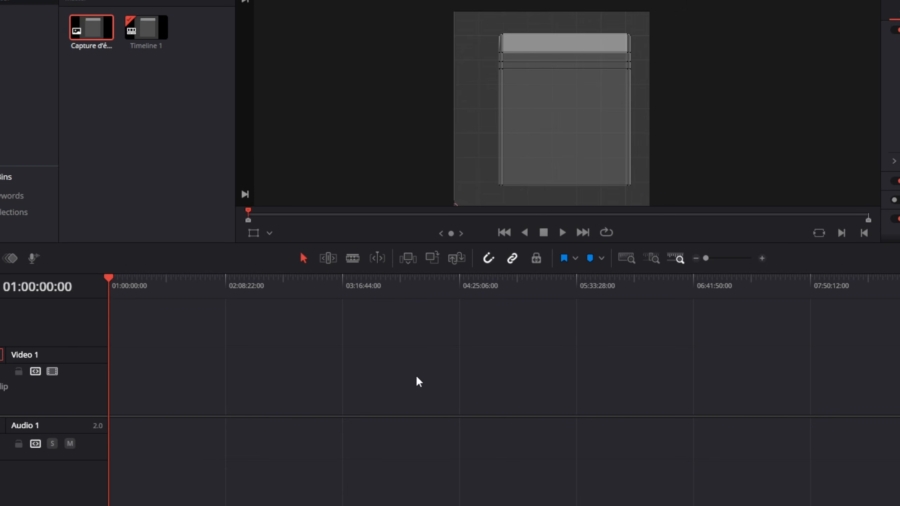
scroll(325, 391, "up", 10, "alt")
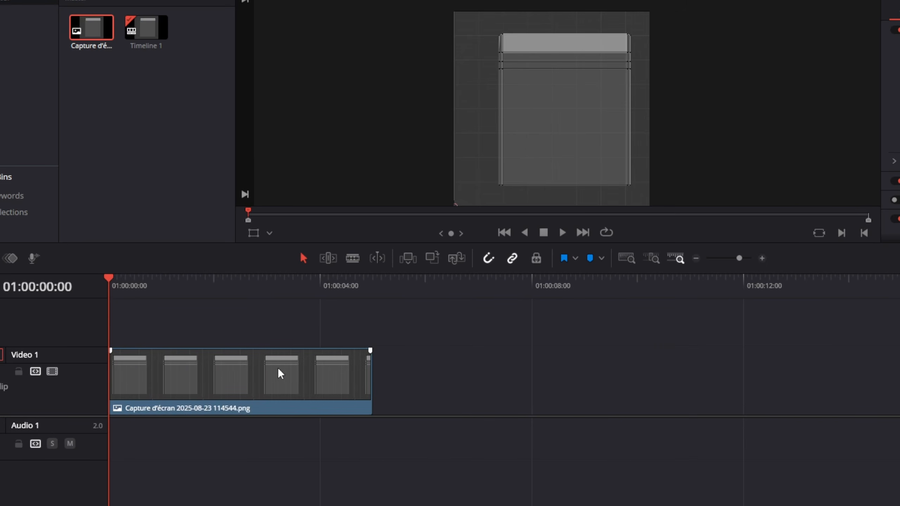
left_click_drag(279, 372, 262, 343)
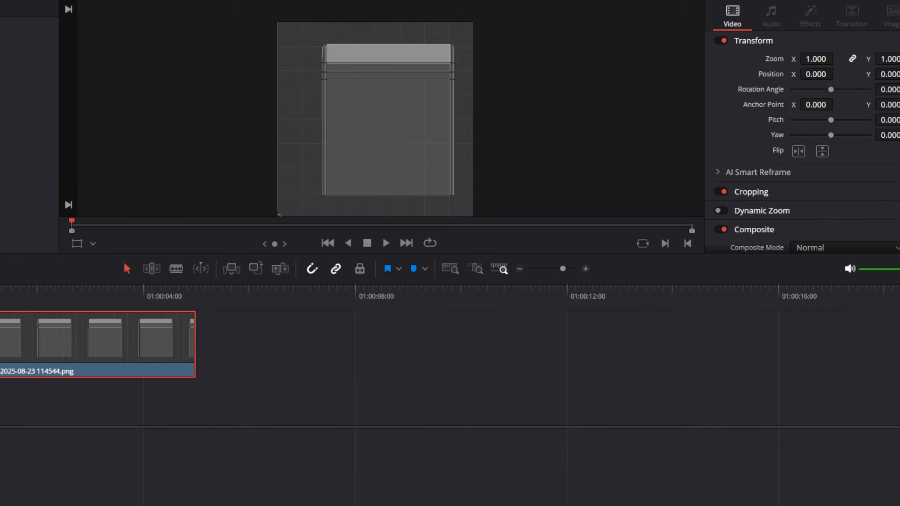
- Place videoplayback.mp4 on the track beneath the UV capture and offset its position to X 213 and Y -77
left_click_drag(381, 408, 297, 427)
left_click(353, 300)
scroll(376, 397, "down", 3, "alt")
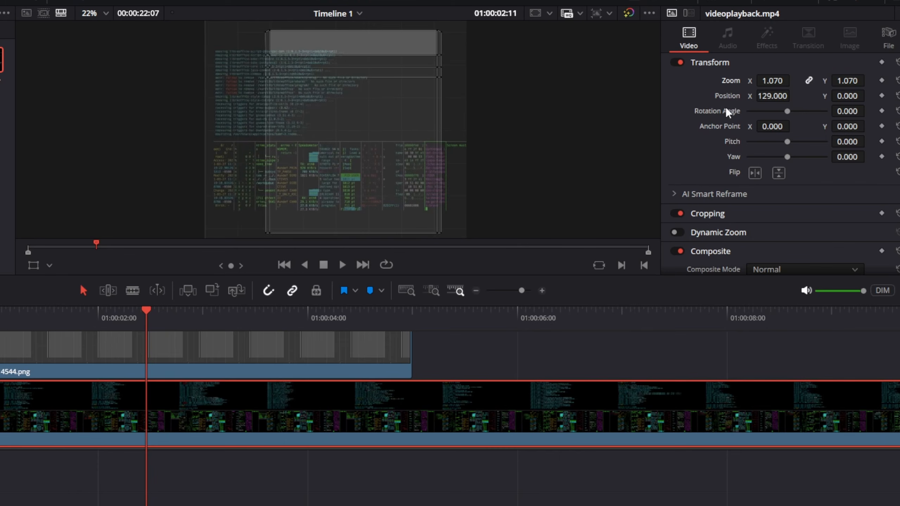
left_click_drag(868, 95, 849, 97)
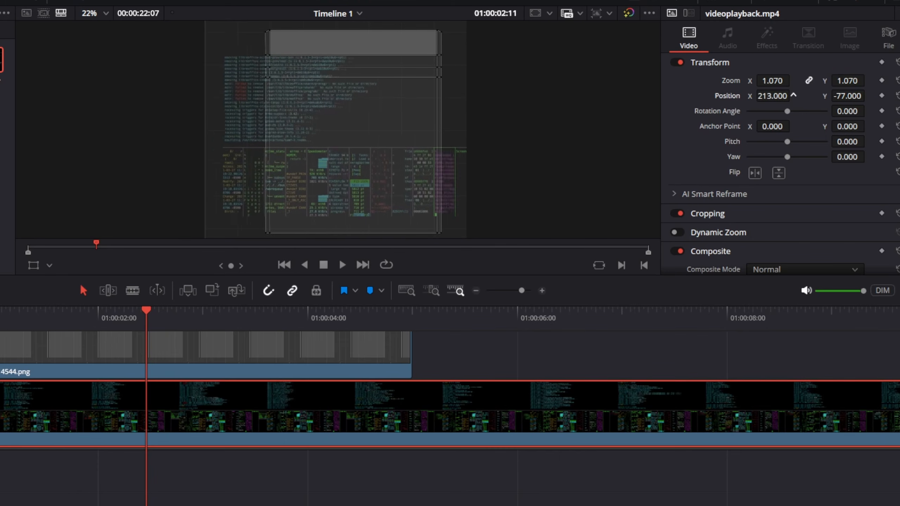
left_click_drag(793, 94, 793, 95)
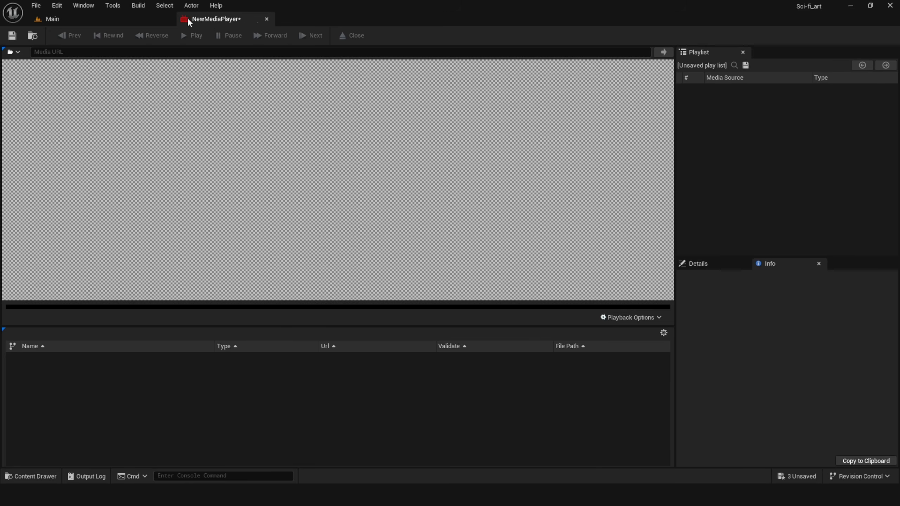
- Switch to Unreal Engine, dock the NewMediaPlayer editor and load the Sreen_code media source into it
left_click_drag(187, 18, 186, 18)
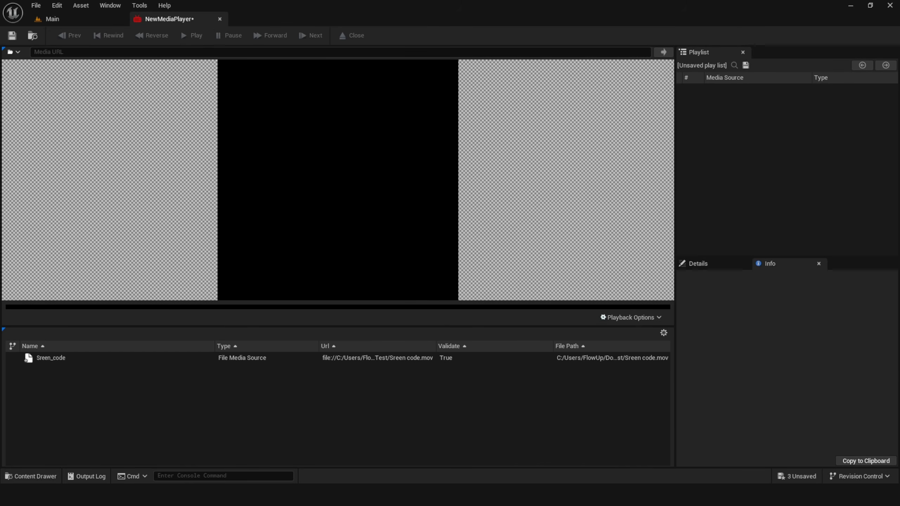
double_click(200, 358)
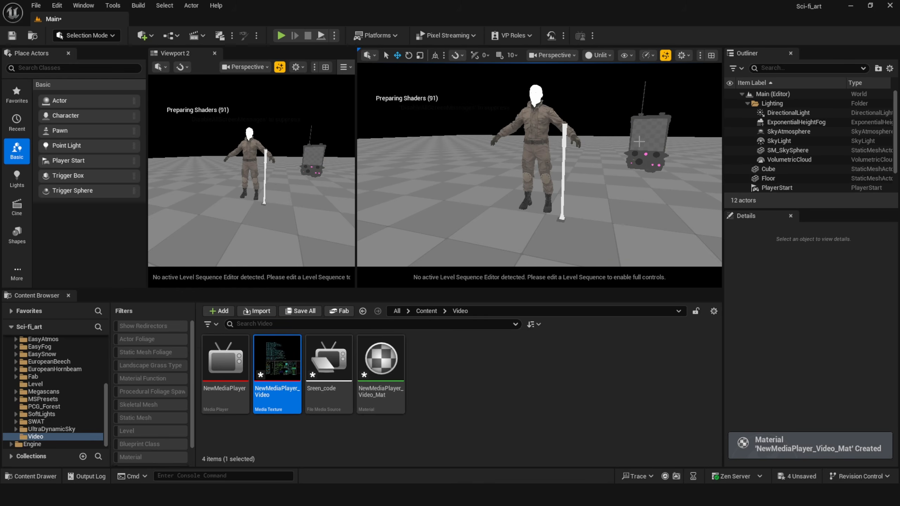
- Set the main level's larger viewport to Lit and view the code video material on the backpack's screen
right_click_drag(598, 231, 648, 241)
left_click(598, 55)
left_click(619, 91)
right_click_drag(566, 170, 552, 174)
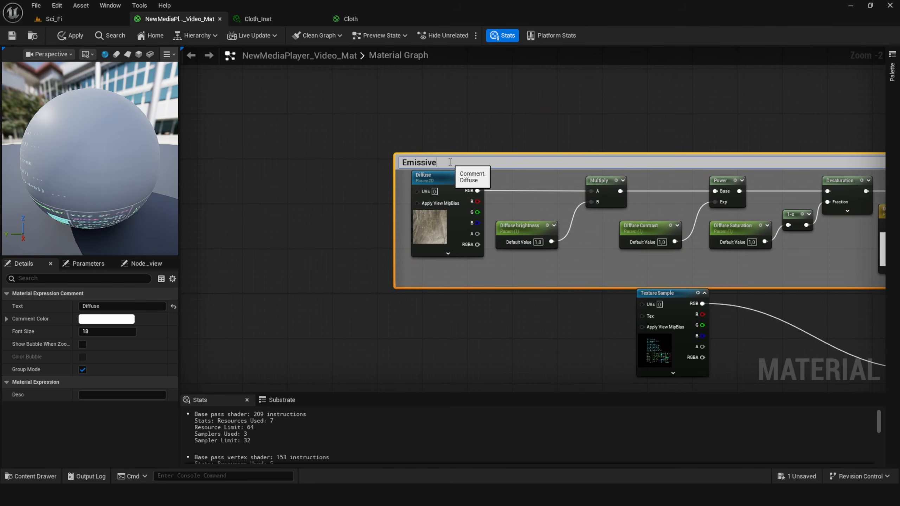
- Replace the Diffuse texture in the Emissive group with the video Texture Sample, converted to a parameter named Emi texture
left_click(532, 319)
left_click_drag(657, 293, 431, 180)
left_click(460, 196)
key("Delete")
right_click(425, 182)
left_click(492, 233)
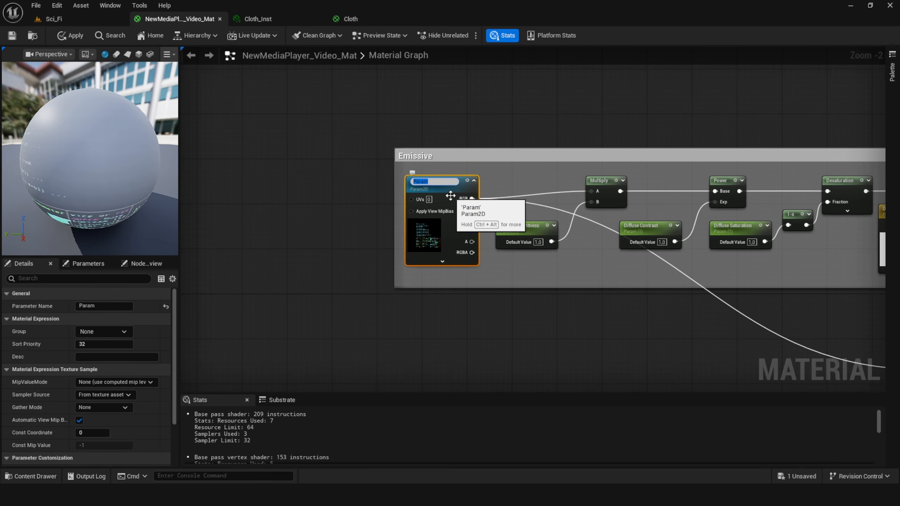
type("Emi texture")
- Connect the final Multiply of the Emissive group to the material output node and tidy the graph layout
left_click(615, 212)
left_click_drag(435, 200, 698, 214)
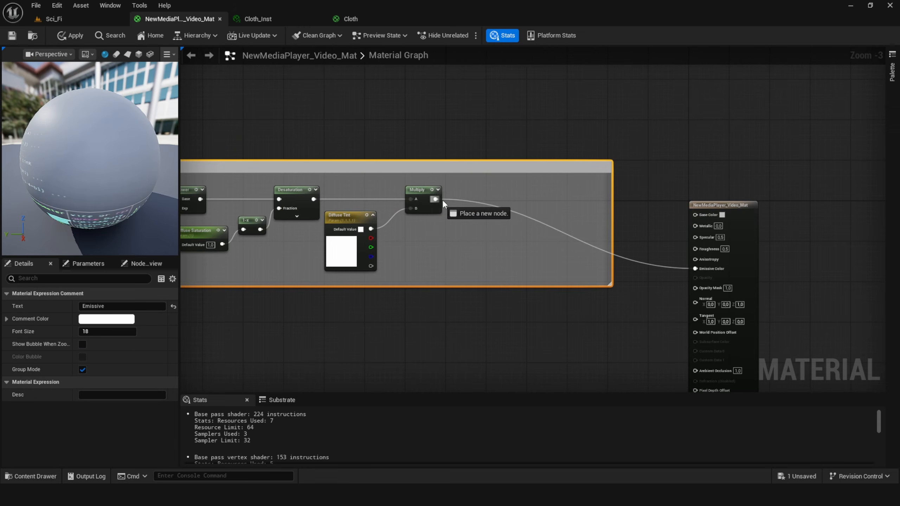
right_click_drag(385, 130, 532, 97)
left_click_drag(746, 142, 662, 156)
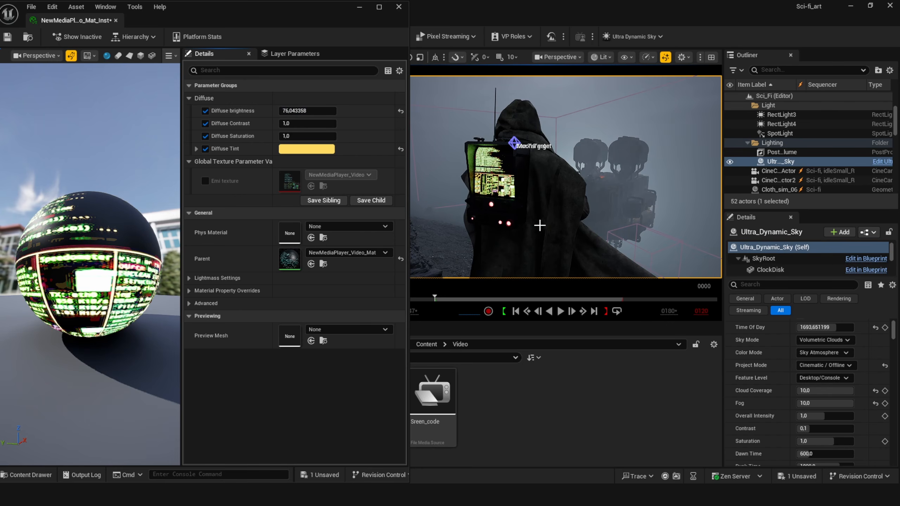
- Save all changed assets and add a Media track with the Sreen_code media source to the Sci-fi sequence
key("ctrl+shift+s")
left_click(523, 350)
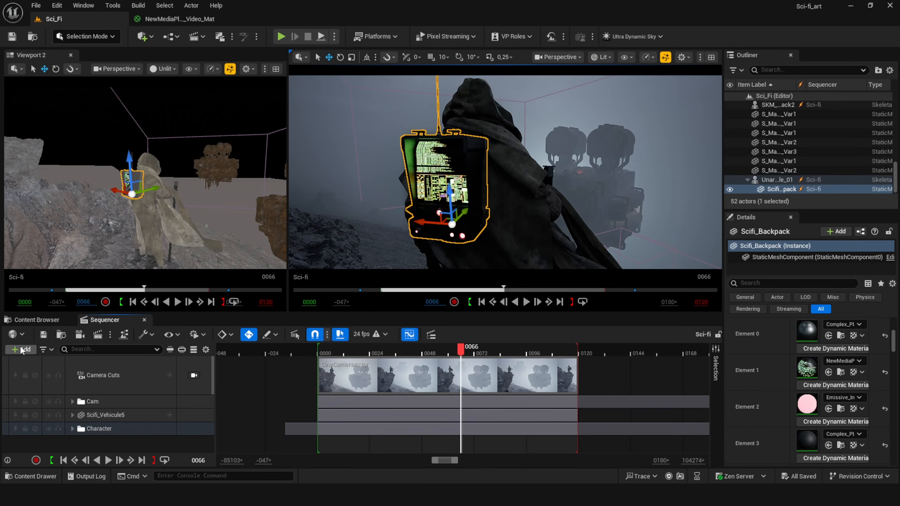
left_click(21, 349)
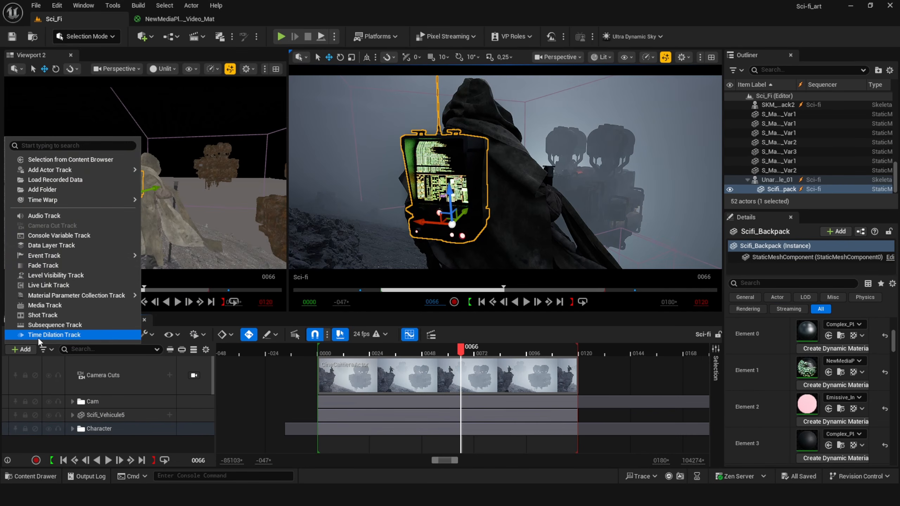
left_click(64, 306)
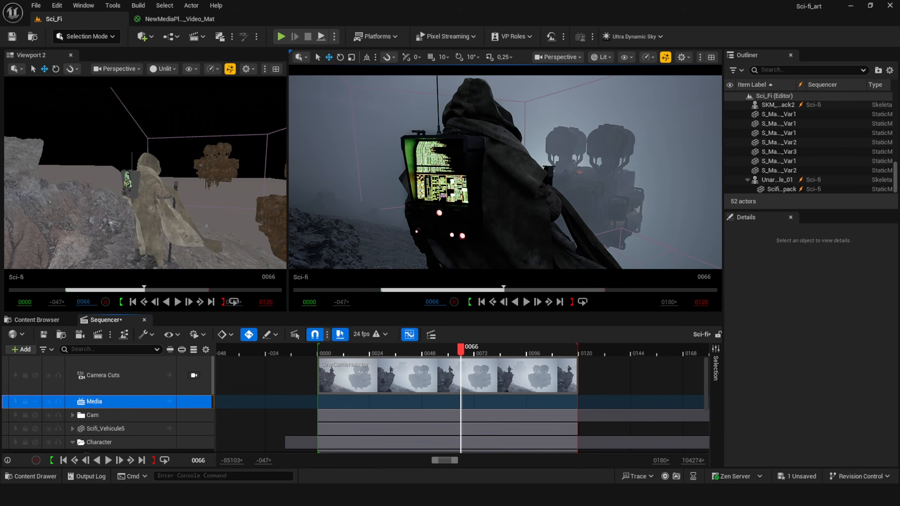
left_click(169, 402)
mouse_move(201, 416)
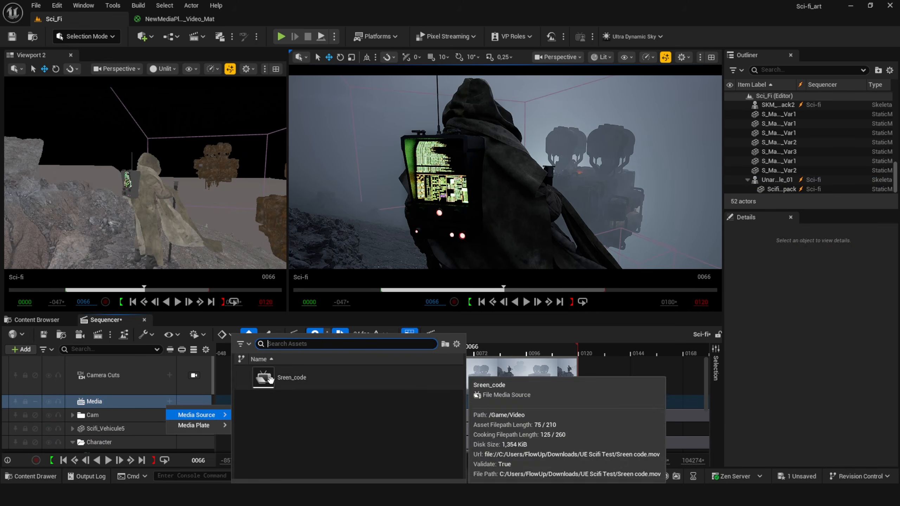
left_click(261, 379)
- Assign the video's media texture in the properties of the Sreen_code section
right_click(449, 415)
mouse_move(503, 229)
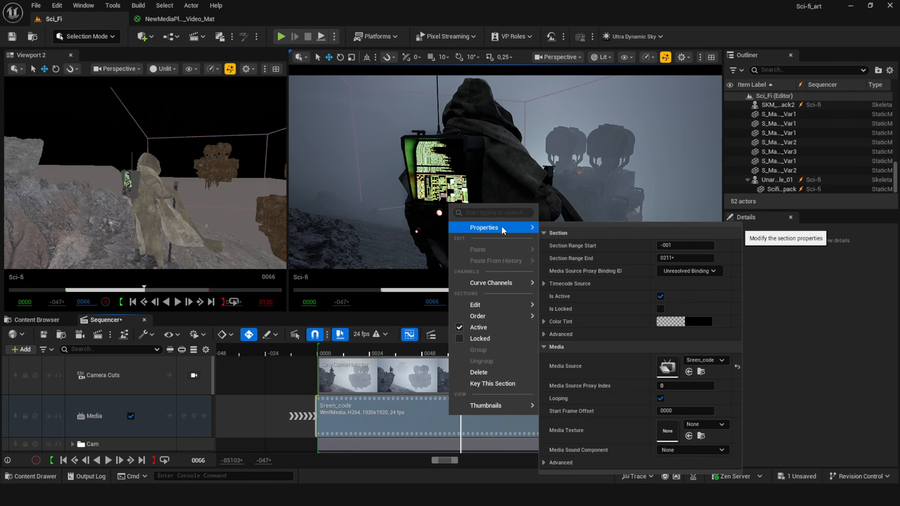
left_click(706, 425)
left_click(731, 330)
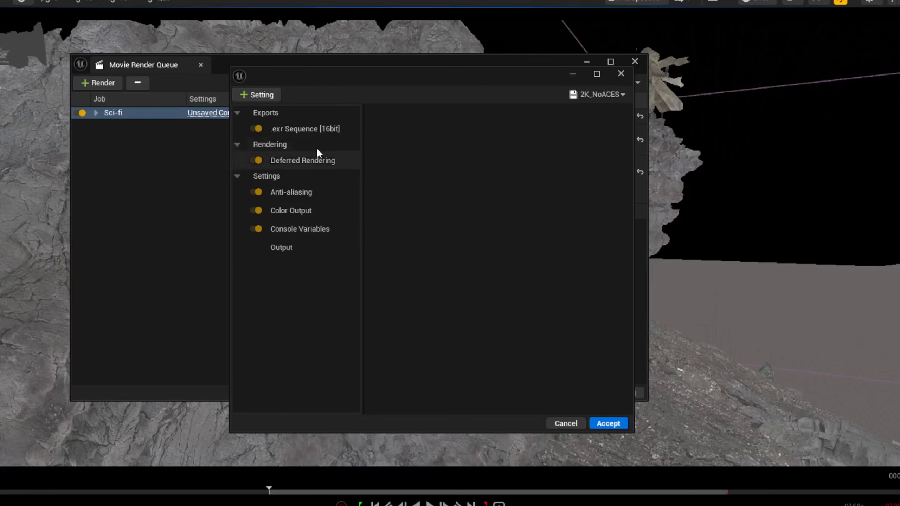
- Review the 2K_NoACES render settings for EXR export, deferred rendering, anti-aliasing, color output, console variables and output
left_click(302, 129)
left_click(302, 160)
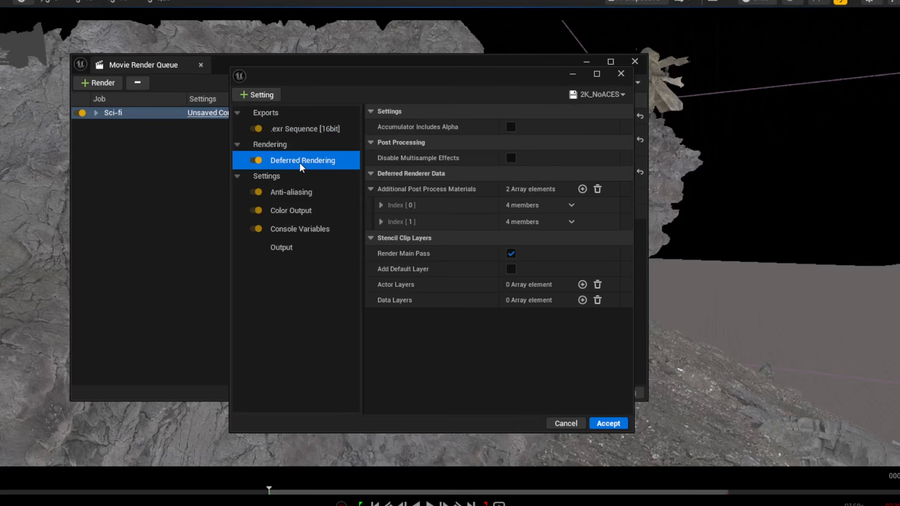
left_click(307, 192)
left_click(318, 210)
left_click(319, 228)
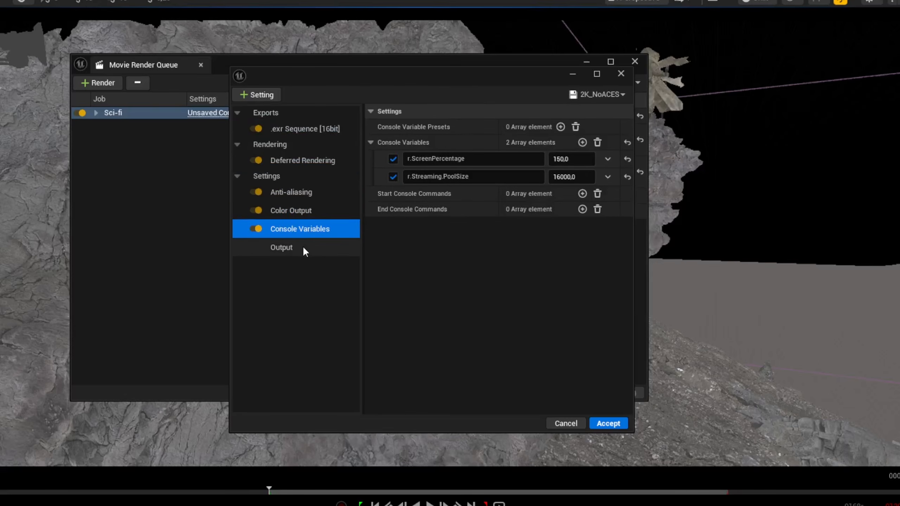
left_click(302, 247)
scroll(407, 240, "down", 1)
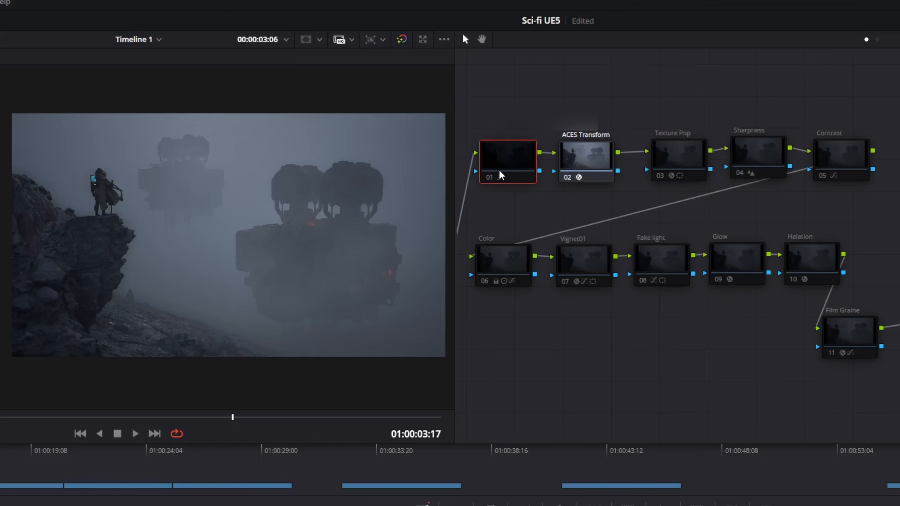
- Switch to DaVinci Resolve and enable the grading nodes one after another from Texture Pop to Film Graine, inspecting the image
left_click(672, 162)
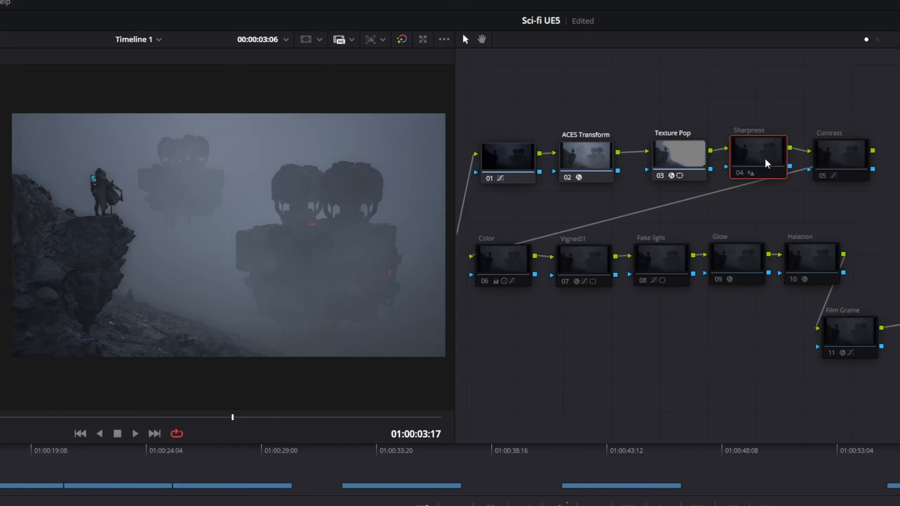
left_click(838, 165)
left_click(502, 260)
left_click(584, 262)
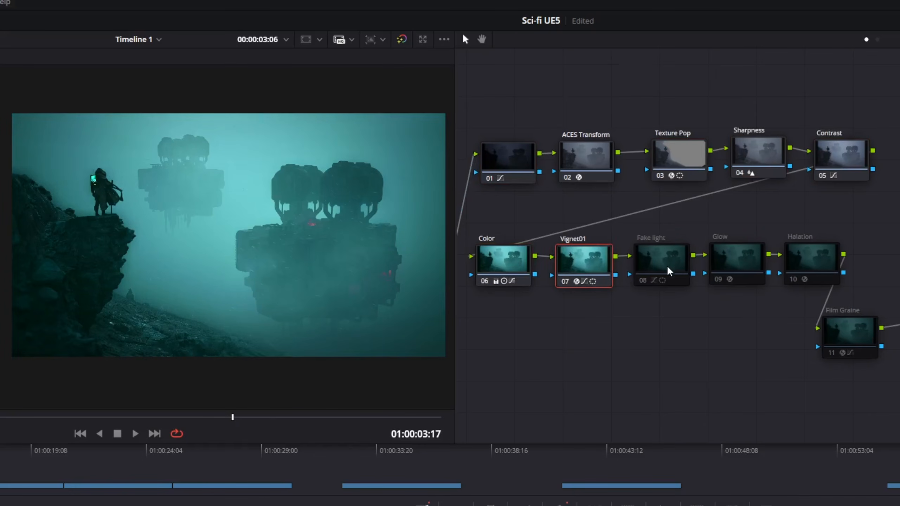
left_click(661, 260)
left_click(718, 279)
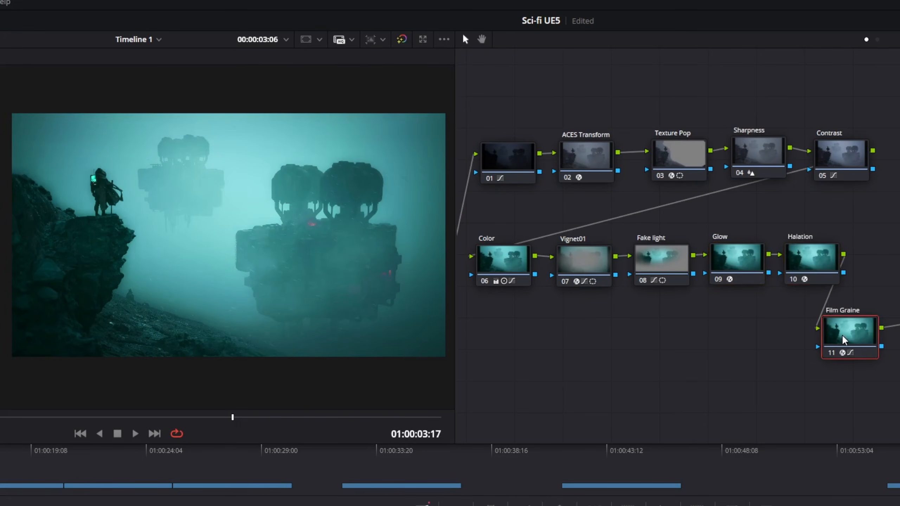
scroll(231, 215, "up", 5)
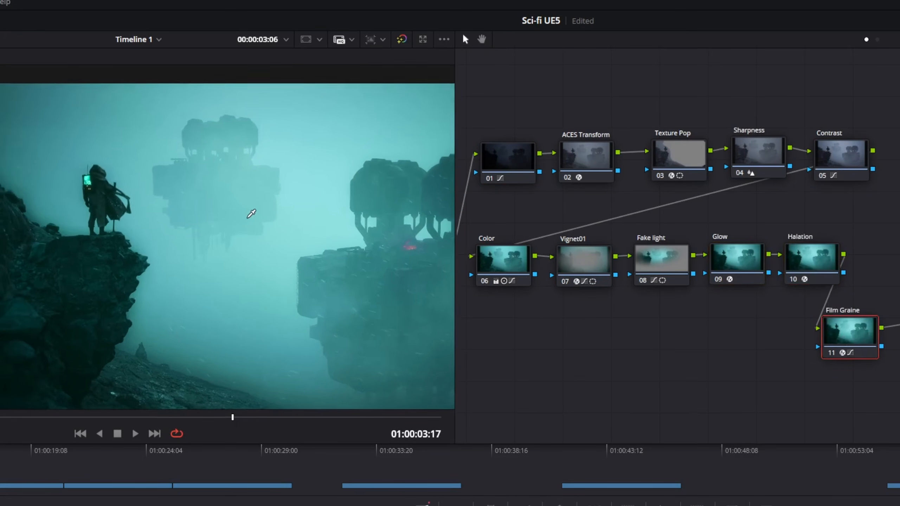